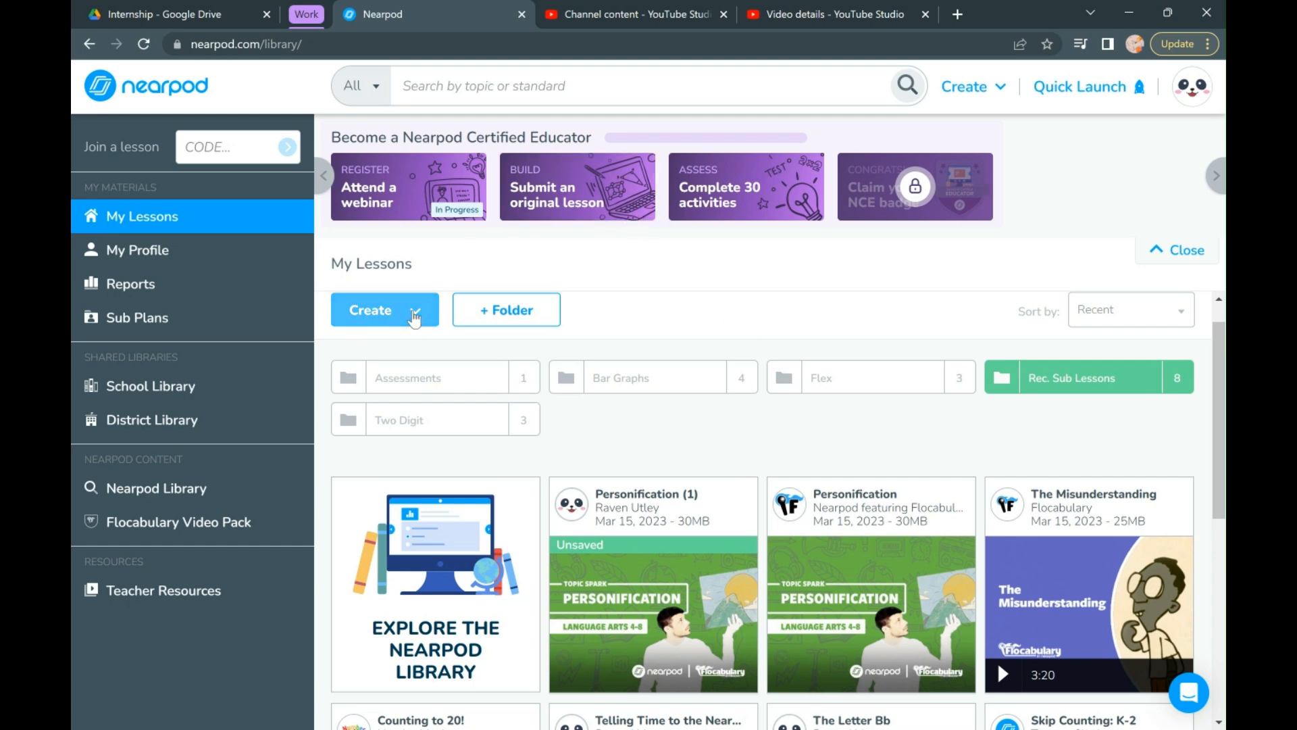
- Start a new Drag & Drop activity from the quick start activities
{"action": "left_click", "coordinate": [415, 316]}
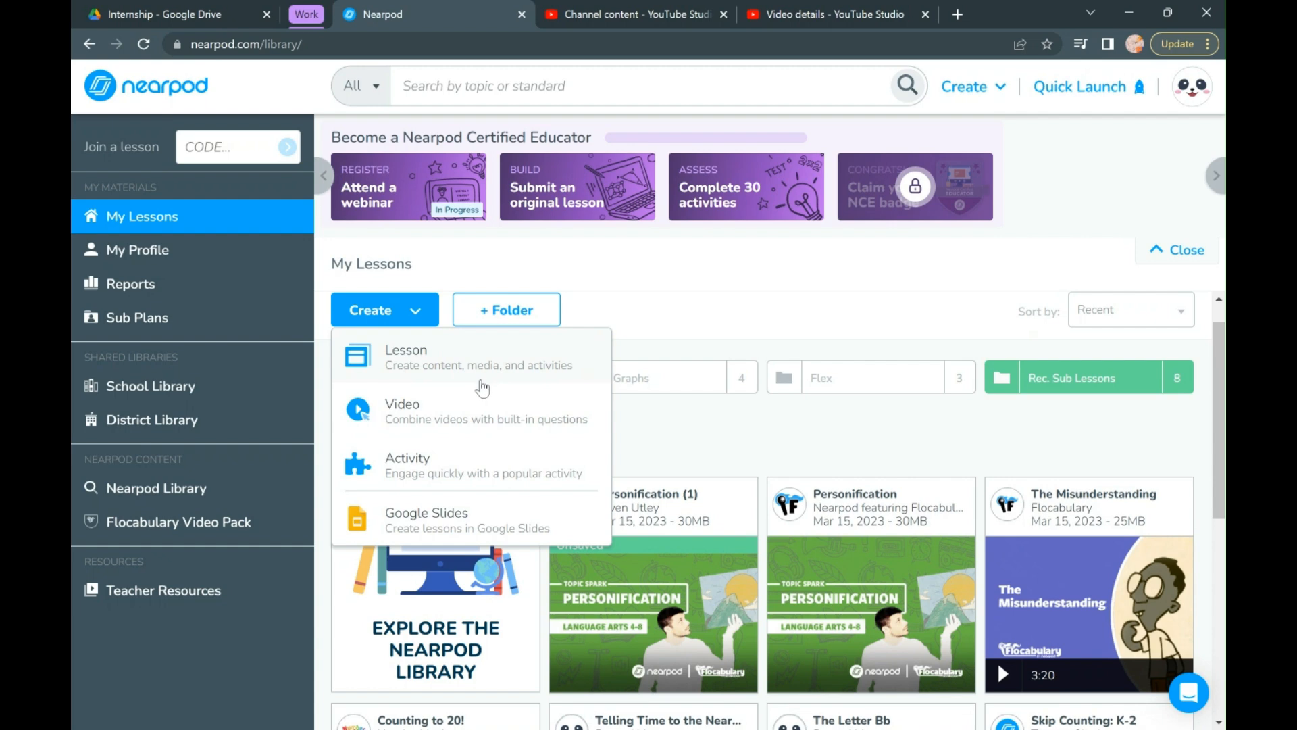
{"action": "left_click", "coordinate": [647, 304]}
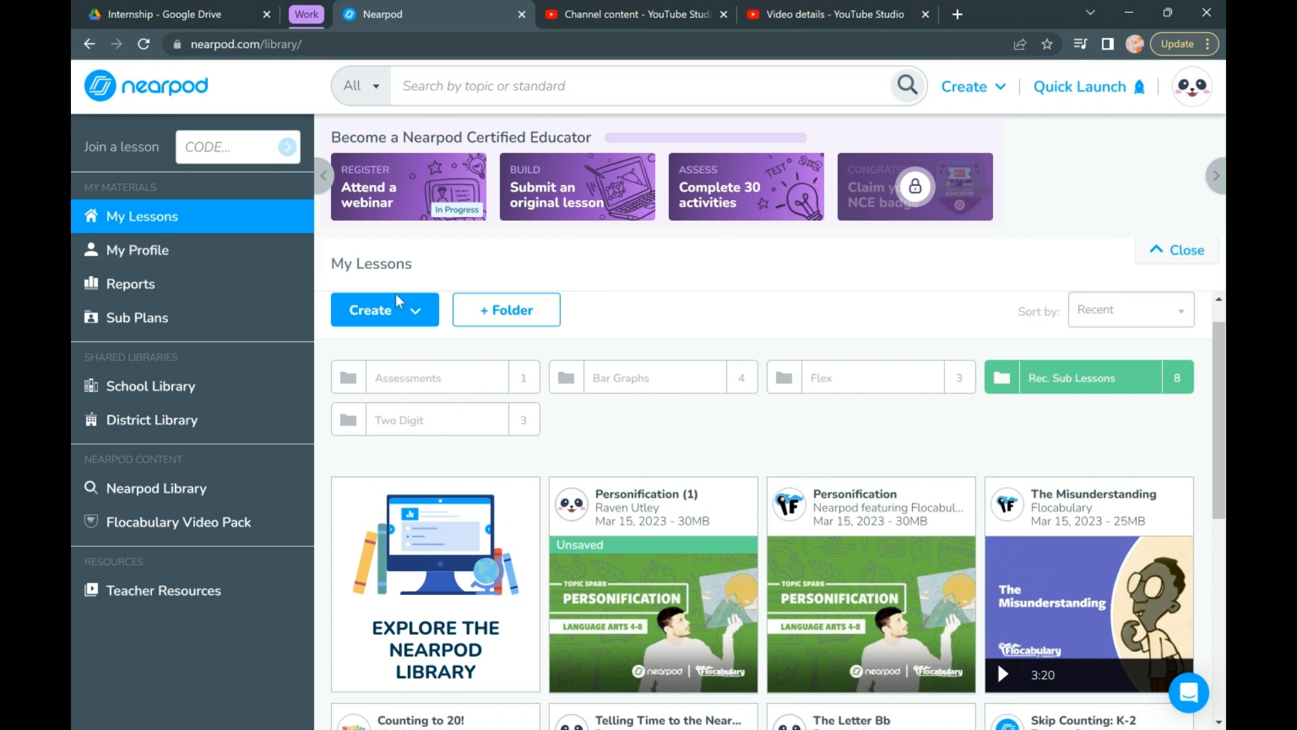
{"action": "left_click", "coordinate": [431, 324]}
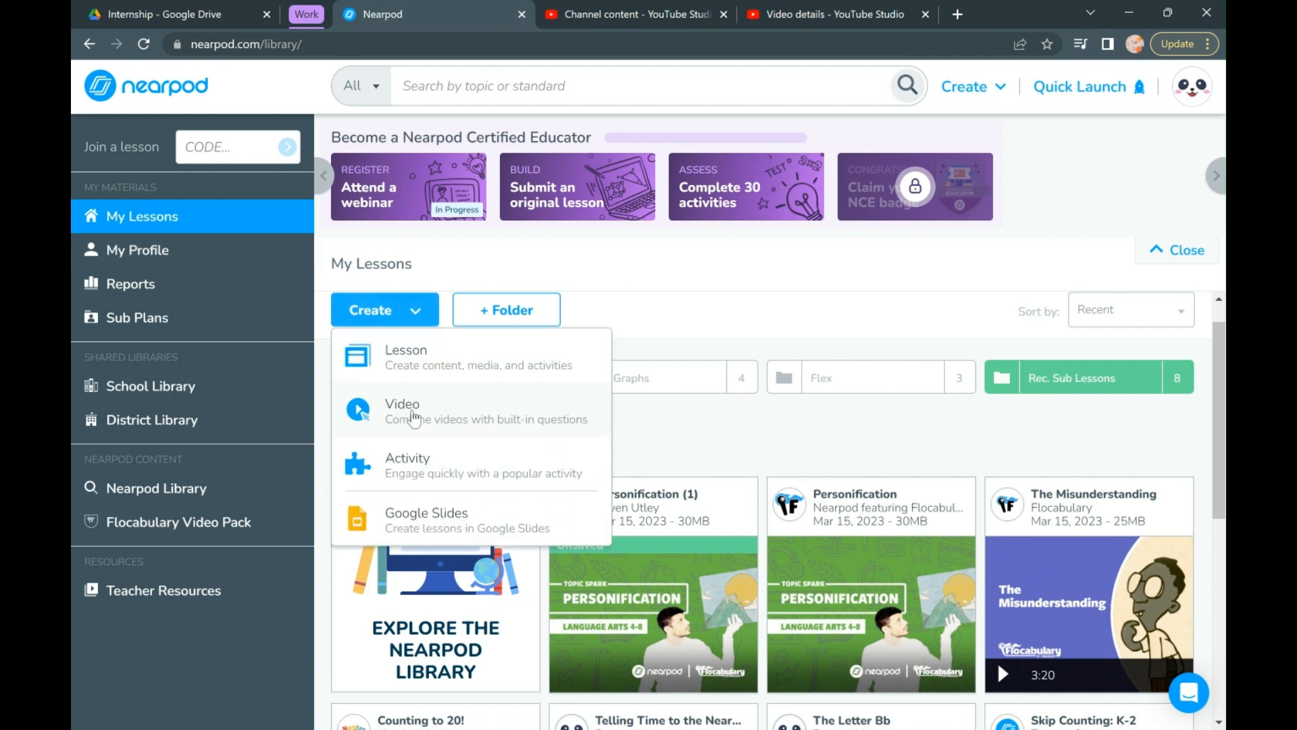
{"action": "left_click", "coordinate": [414, 475]}
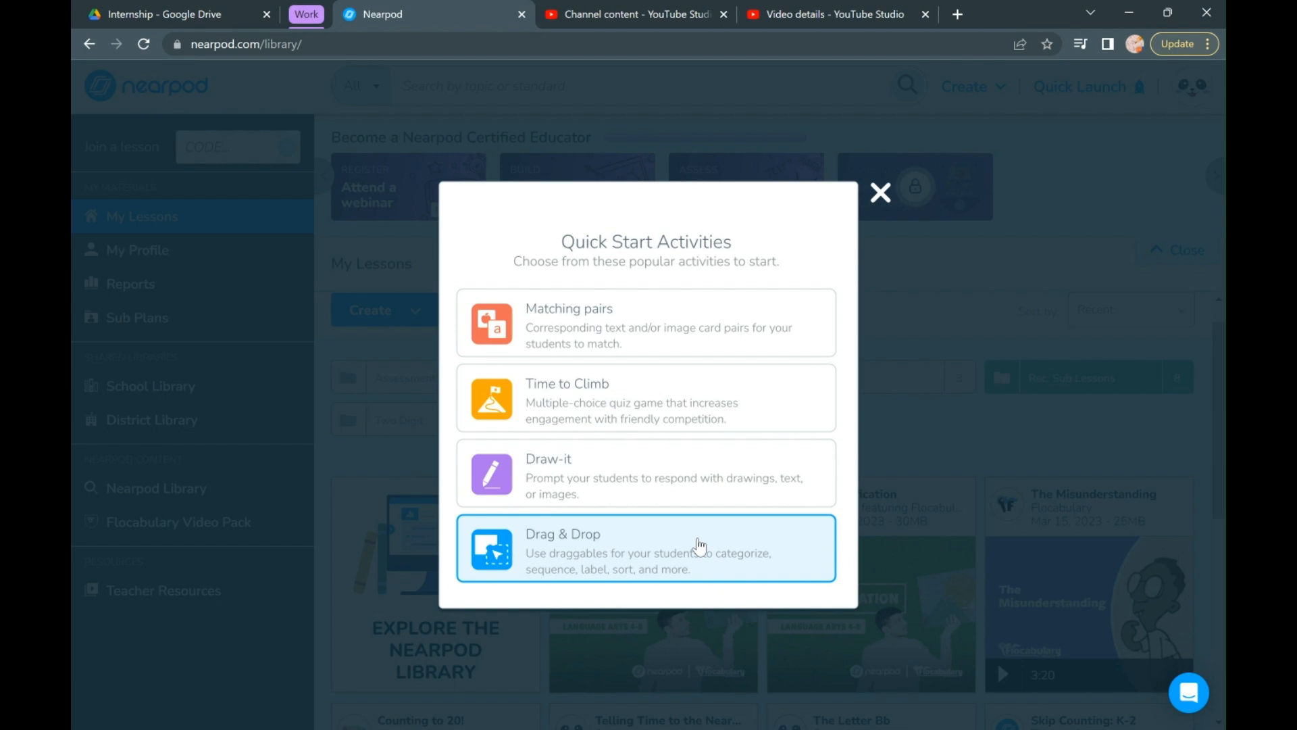
{"action": "left_click", "coordinate": [664, 553]}
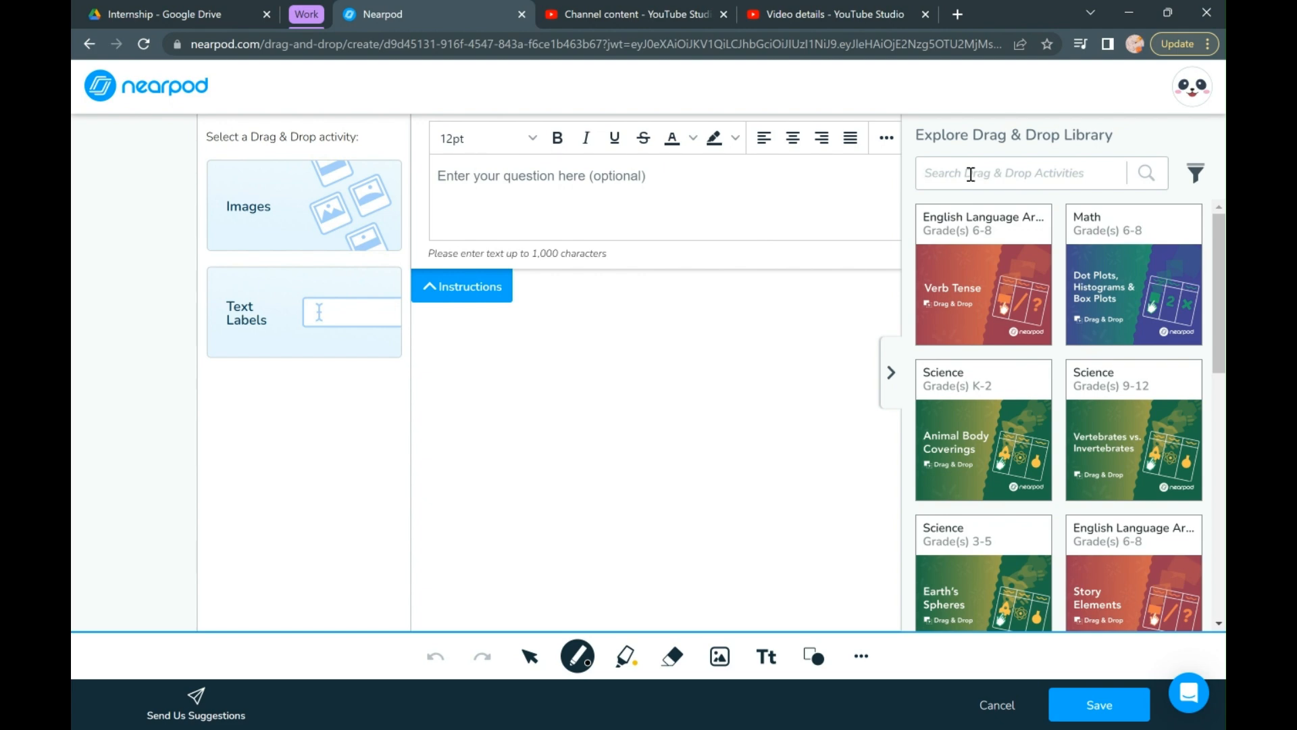
- Search the Drag & Drop library for "shapes" and load the grades 3-5 Perimeter activity
{"action": "type", "text": "shapes"}
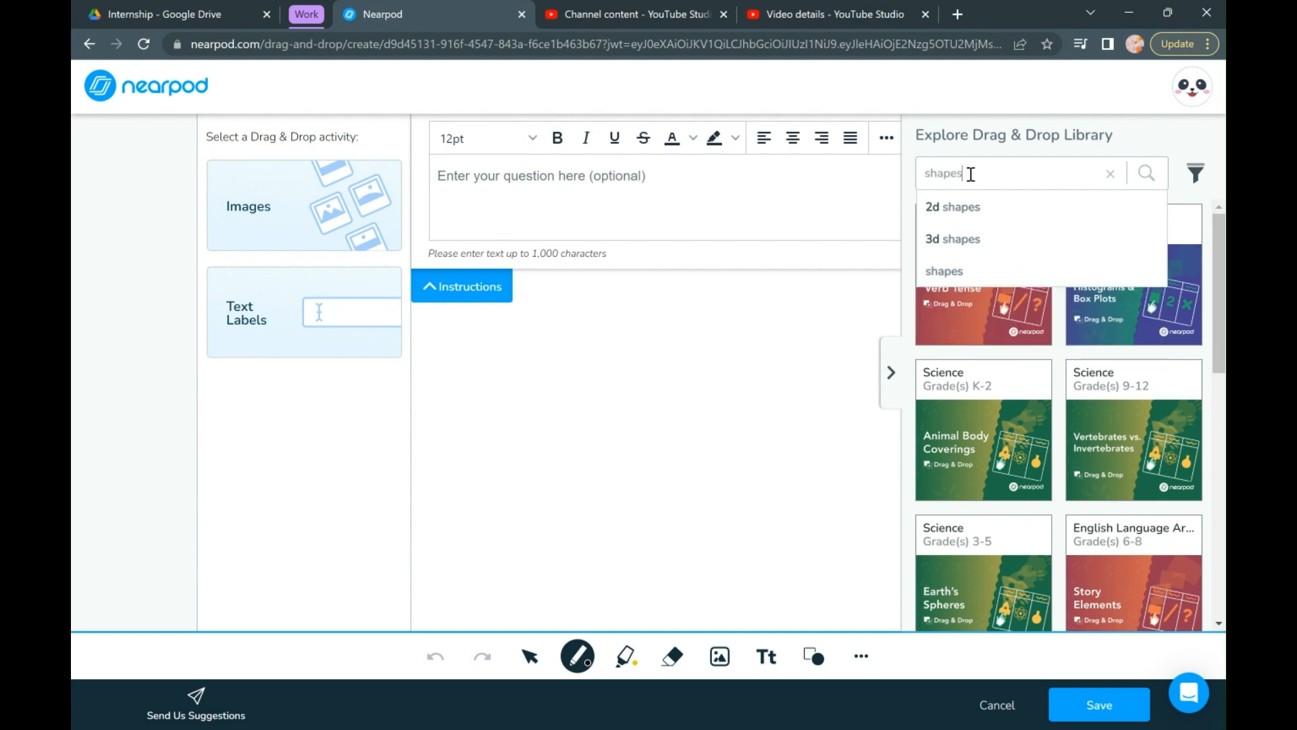
{"action": "key", "text": "Return"}
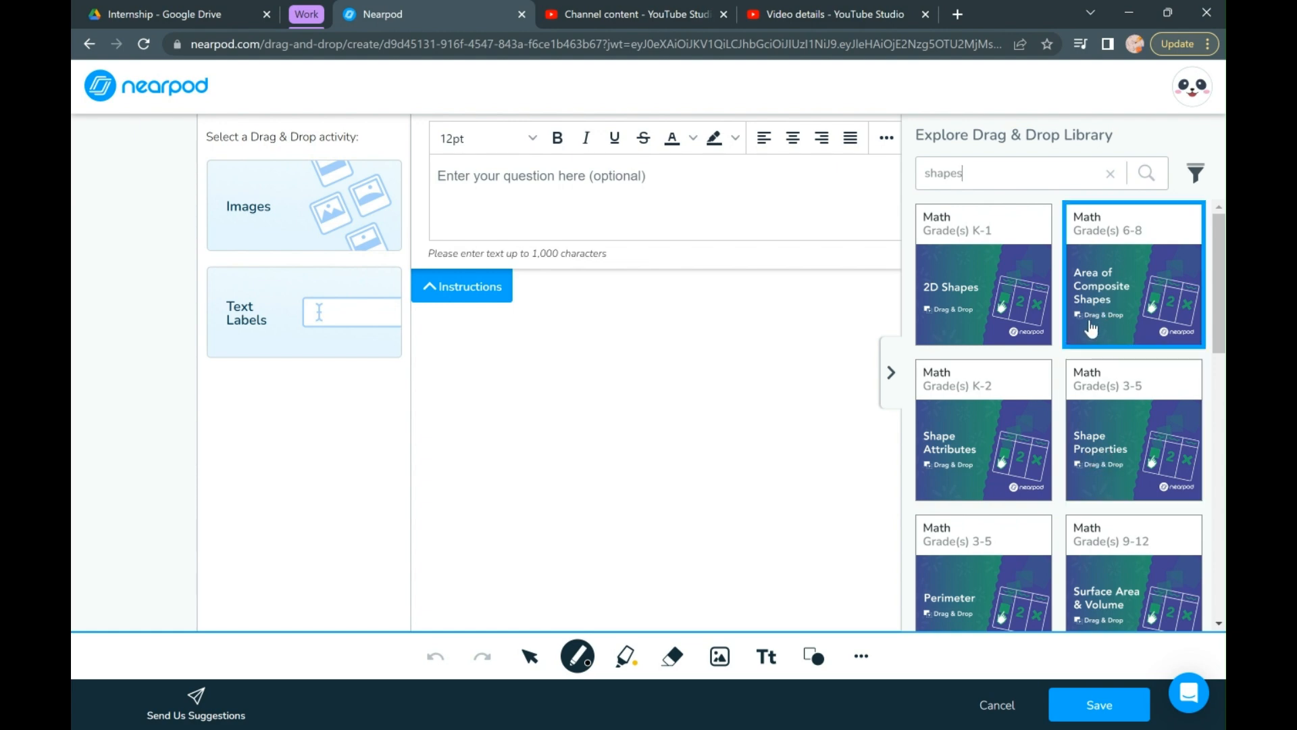
{"action": "scroll", "coordinate": [1009, 514], "scroll_direction": "down", "scroll_amount": 2}
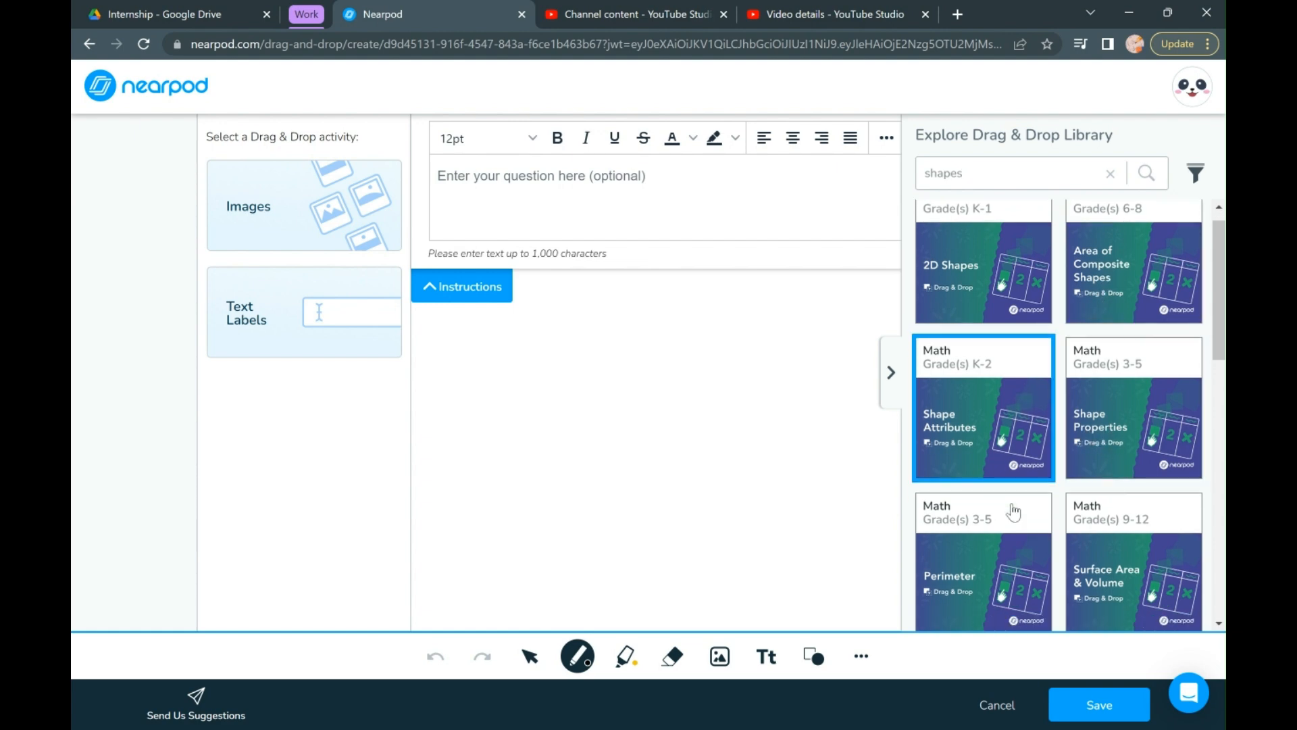
{"action": "scroll", "coordinate": [1013, 512], "scroll_direction": "down", "scroll_amount": 3}
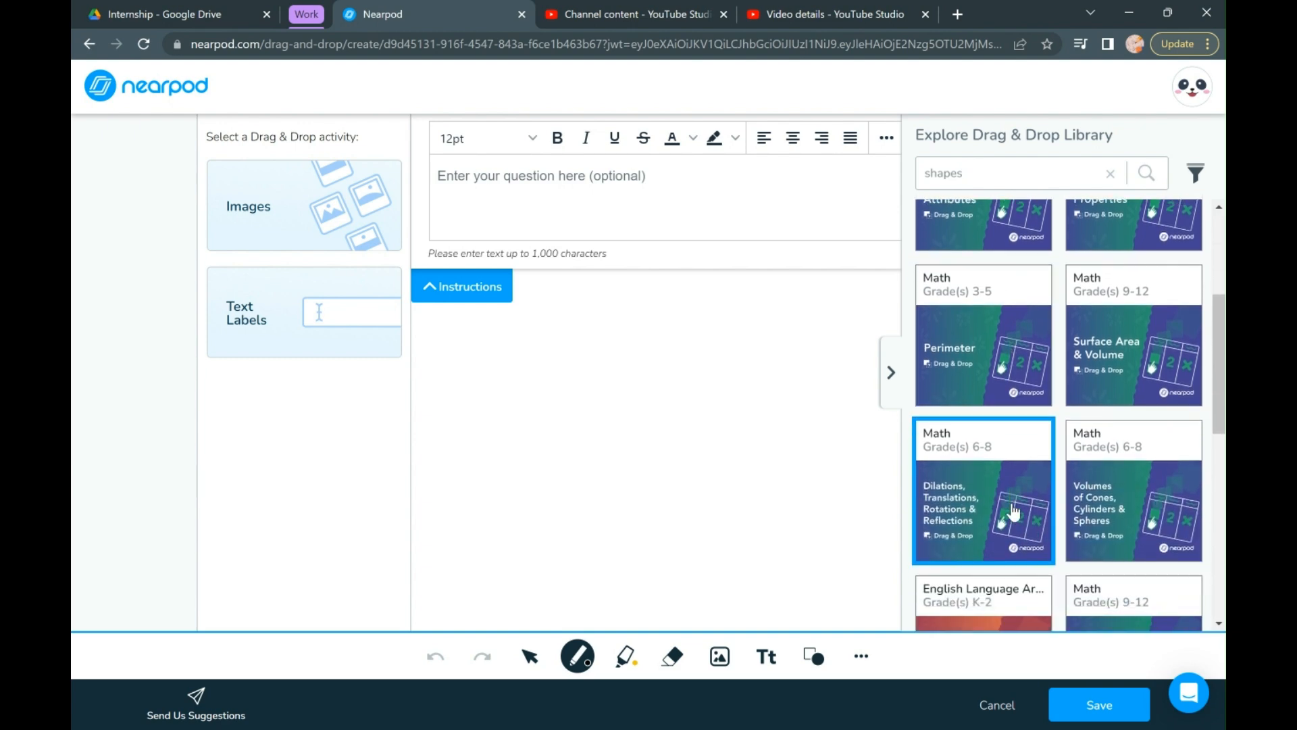
{"action": "scroll", "coordinate": [1014, 512], "scroll_direction": "up", "scroll_amount": 2}
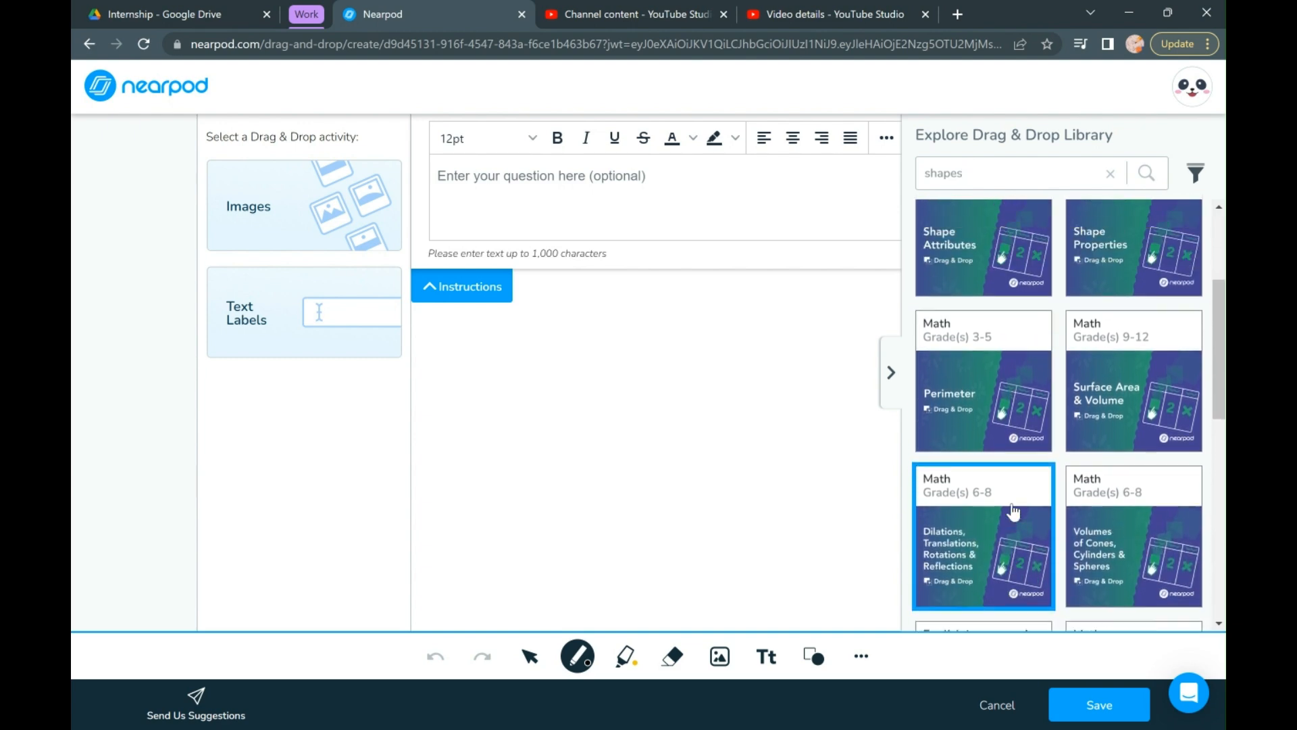
{"action": "left_click", "coordinate": [981, 446]}
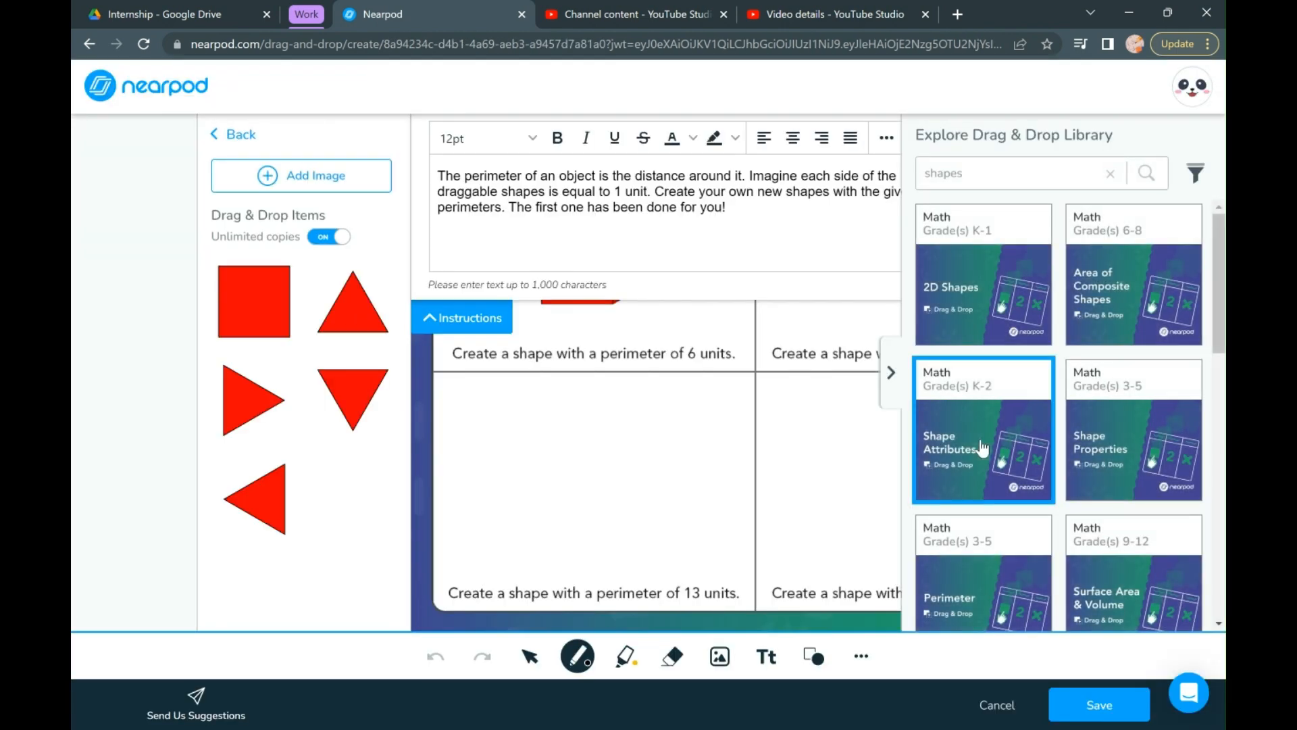
- Hide the activity library and examine the Perimeter activity's instructions, canvas and draggable shapes
{"action": "left_click", "coordinate": [892, 372]}
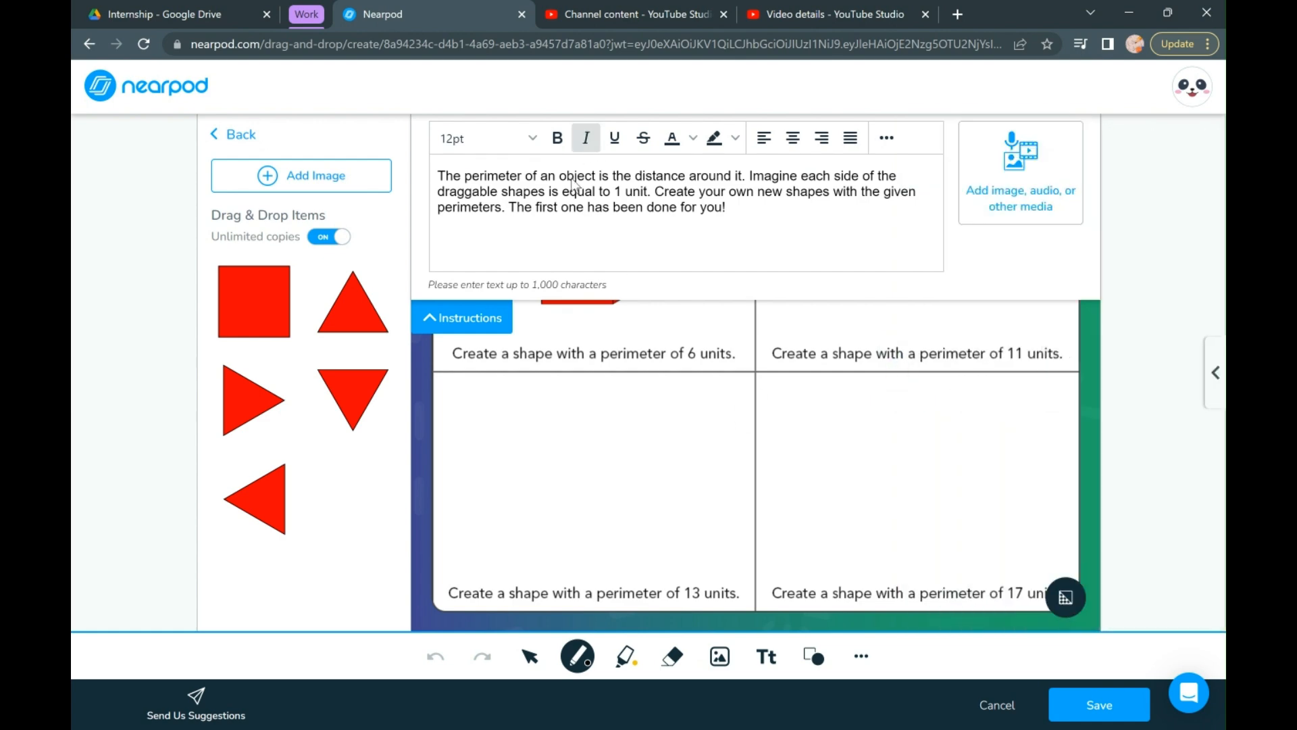
{"action": "left_click", "coordinate": [473, 327]}
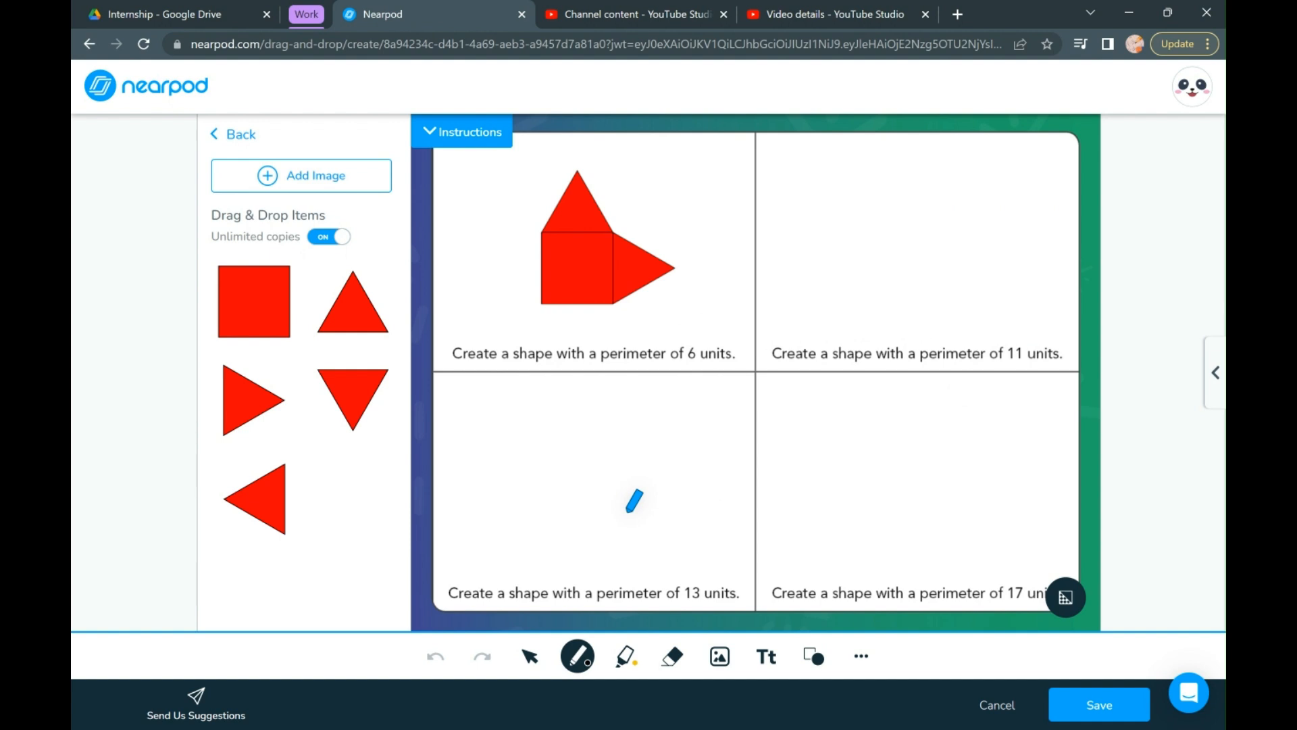
{"action": "left_click", "coordinate": [480, 148]}
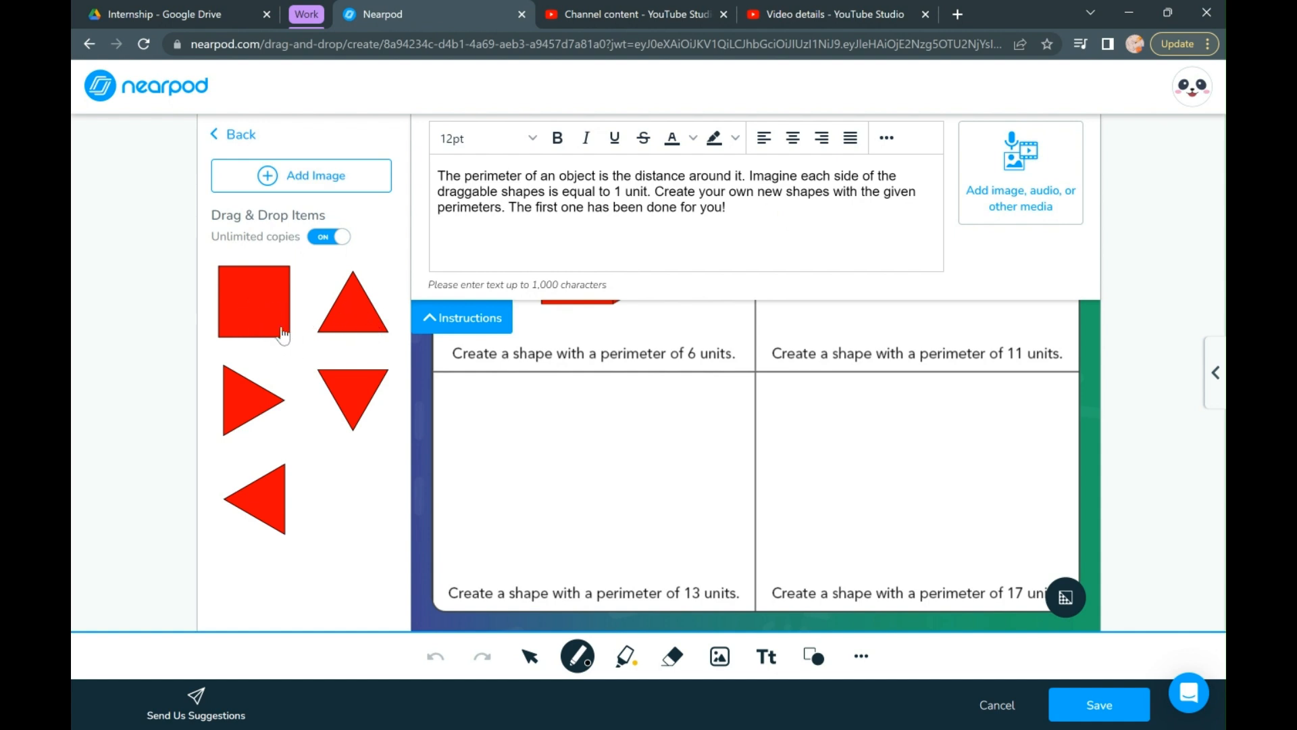
{"action": "left_click", "coordinate": [460, 330]}
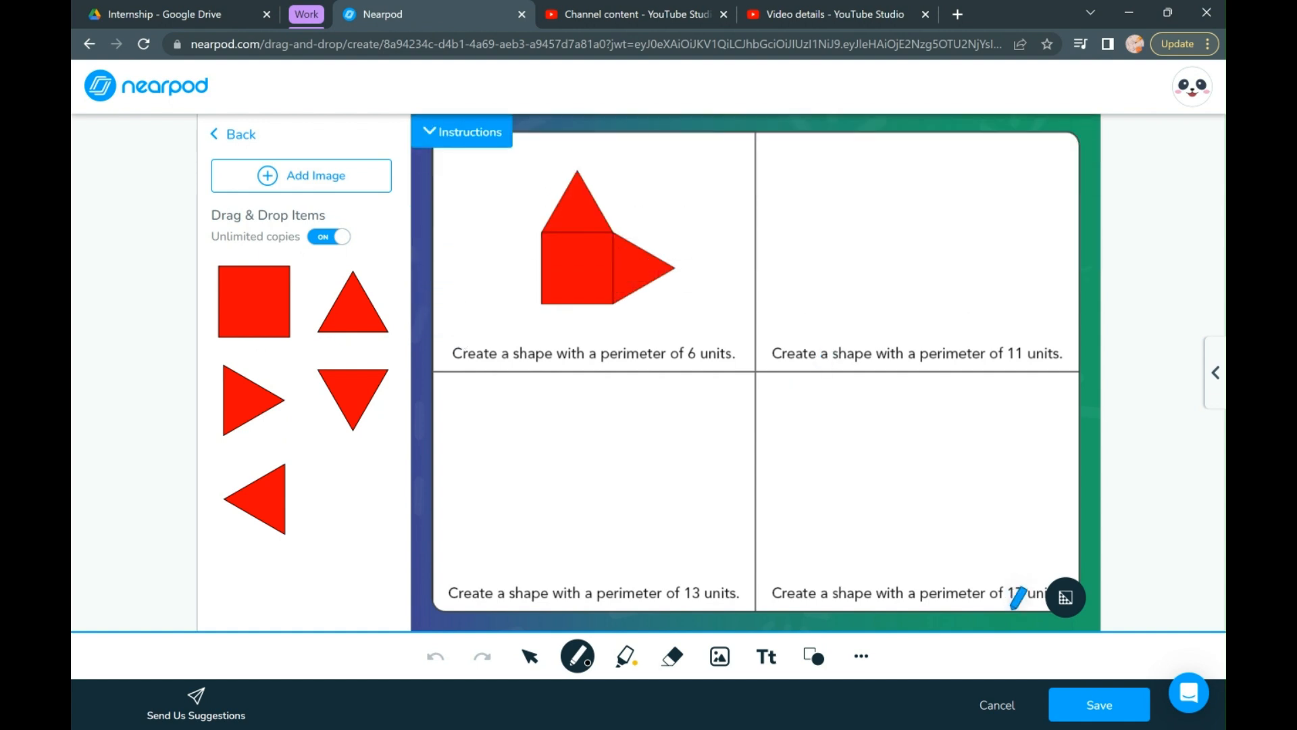
- Discard the Perimeter activity's draggable items and cancel the activity, giving up its changes
{"action": "left_click", "coordinate": [241, 134]}
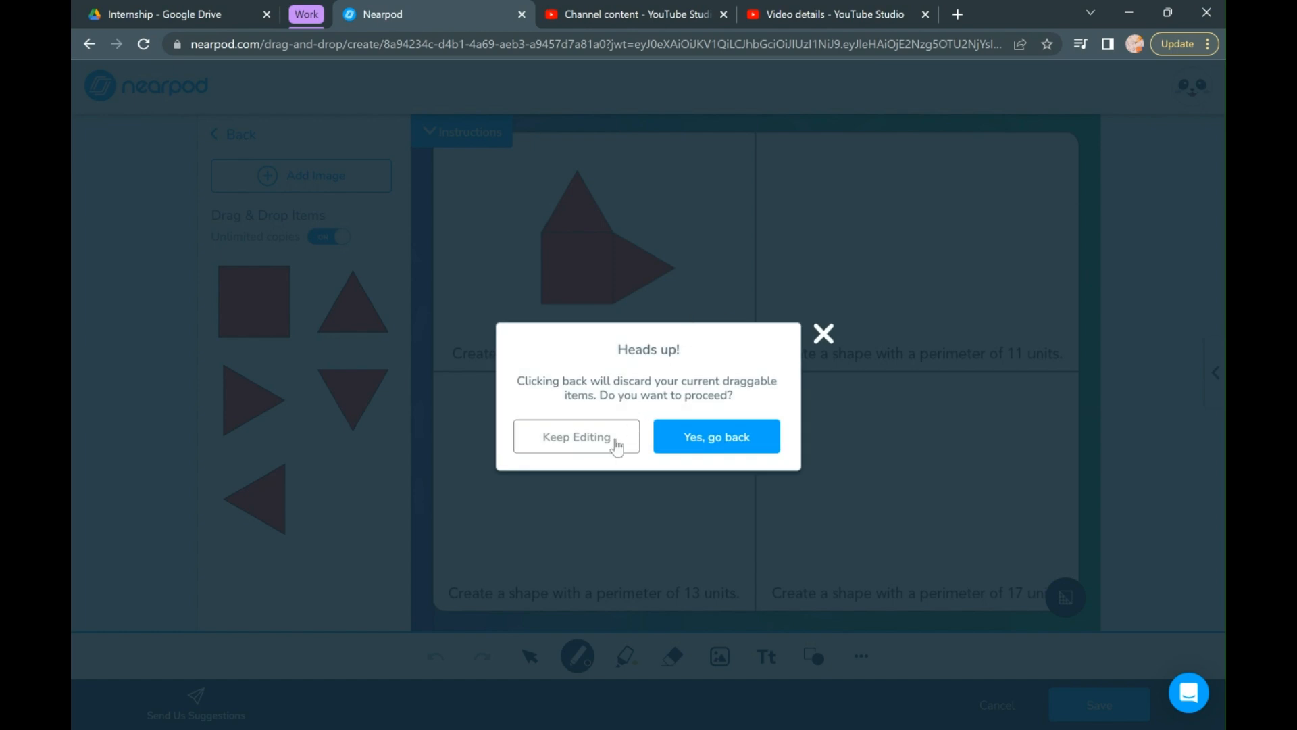
{"action": "left_click", "coordinate": [612, 446]}
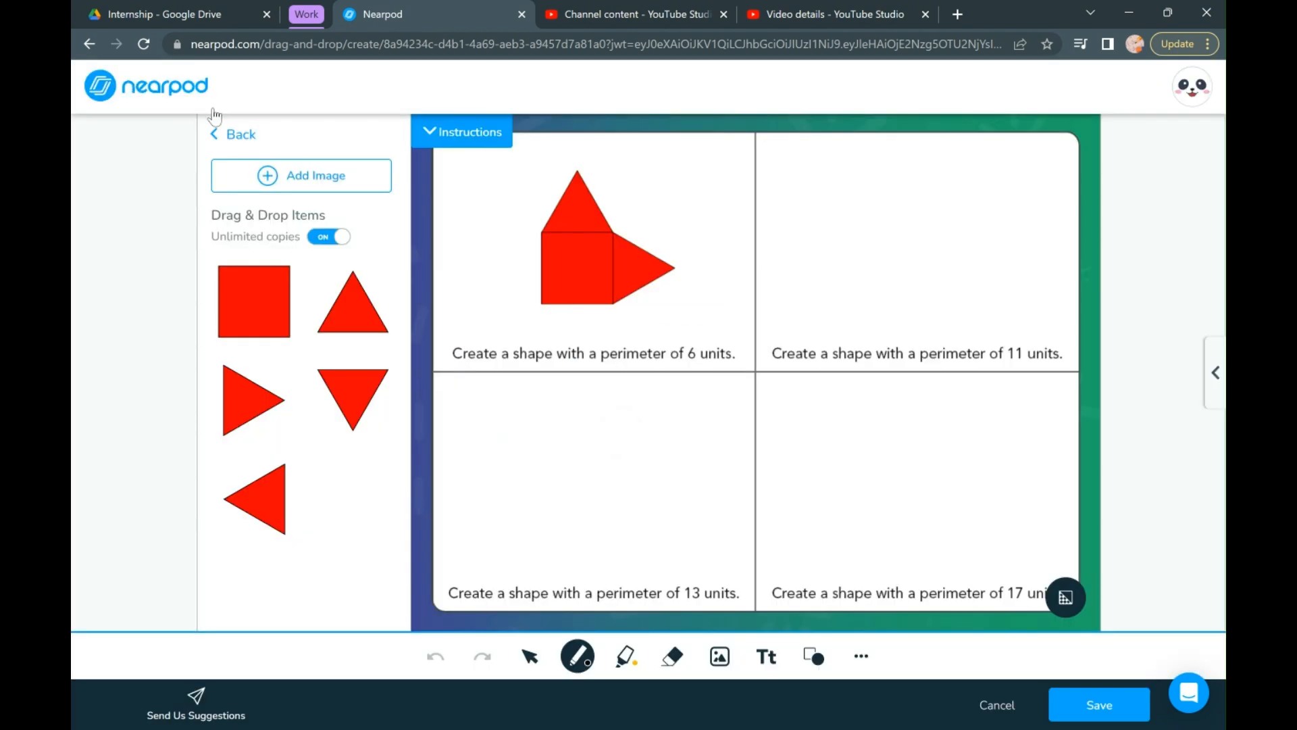
{"action": "left_click", "coordinate": [252, 144]}
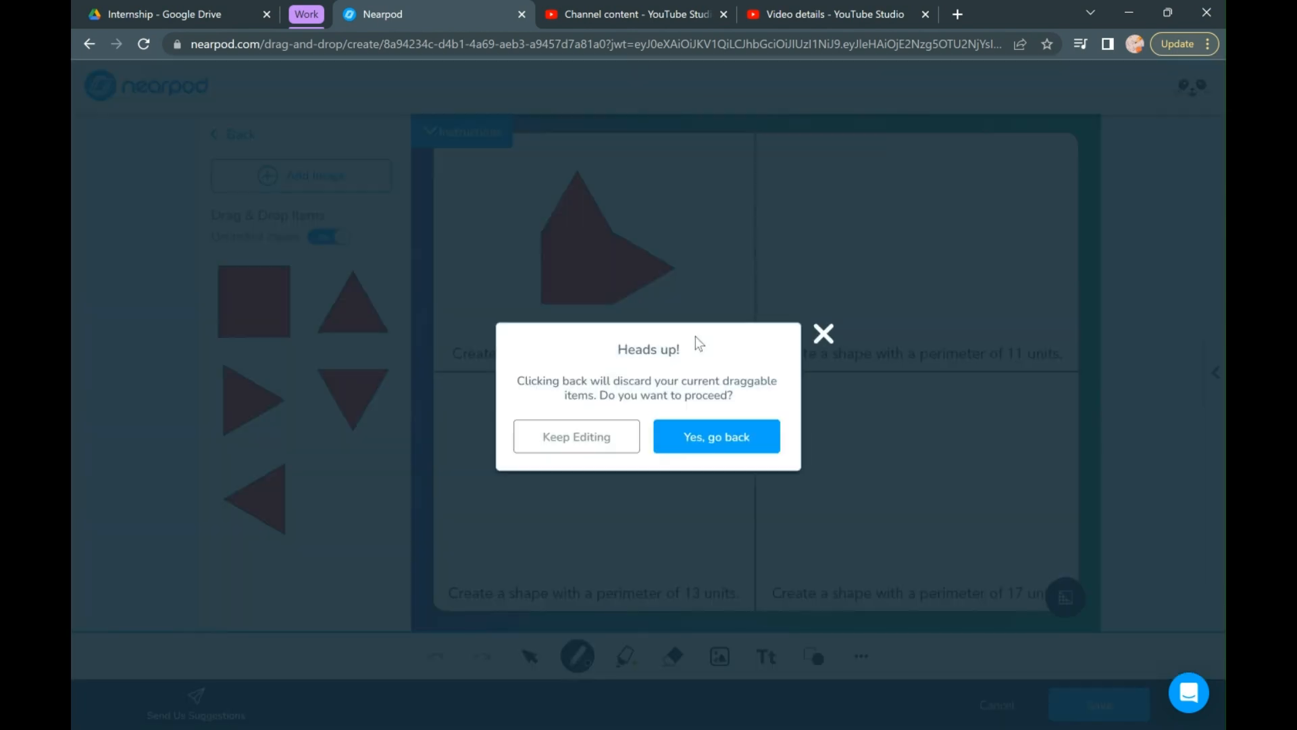
{"action": "left_click", "coordinate": [714, 446]}
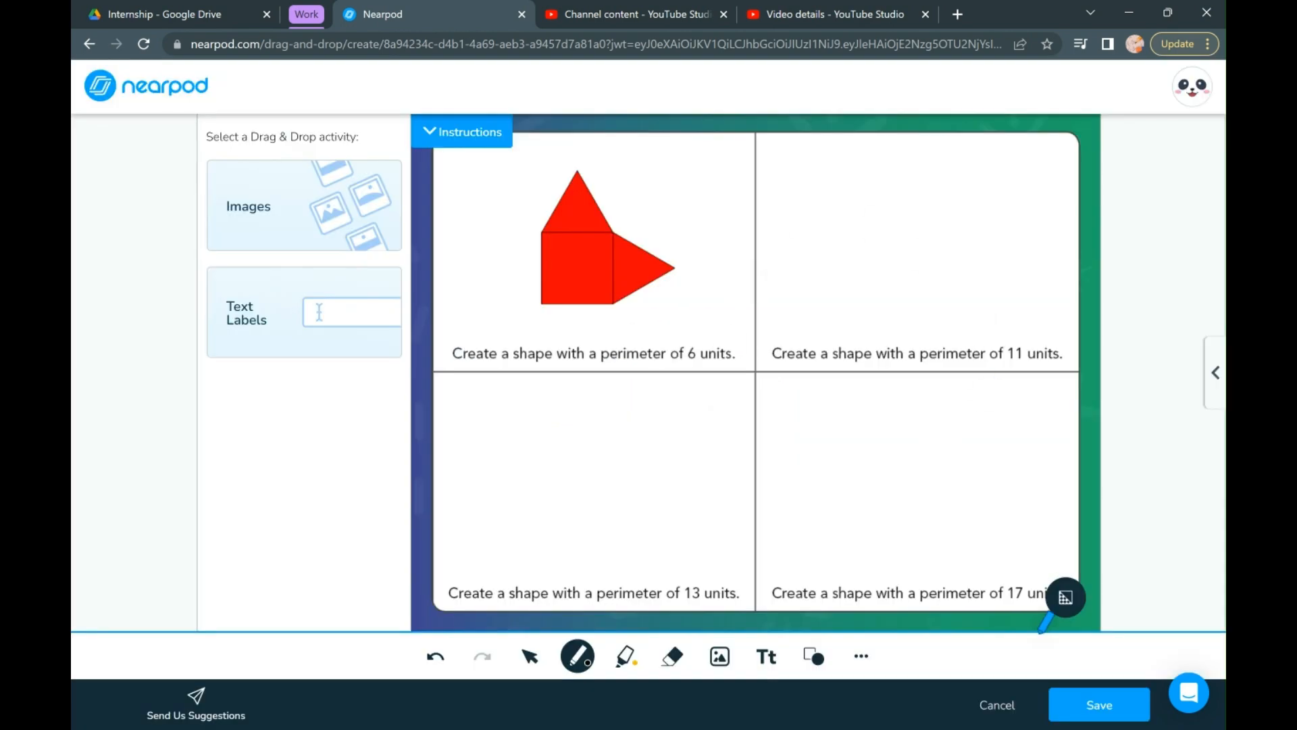
{"action": "left_click", "coordinate": [1012, 704]}
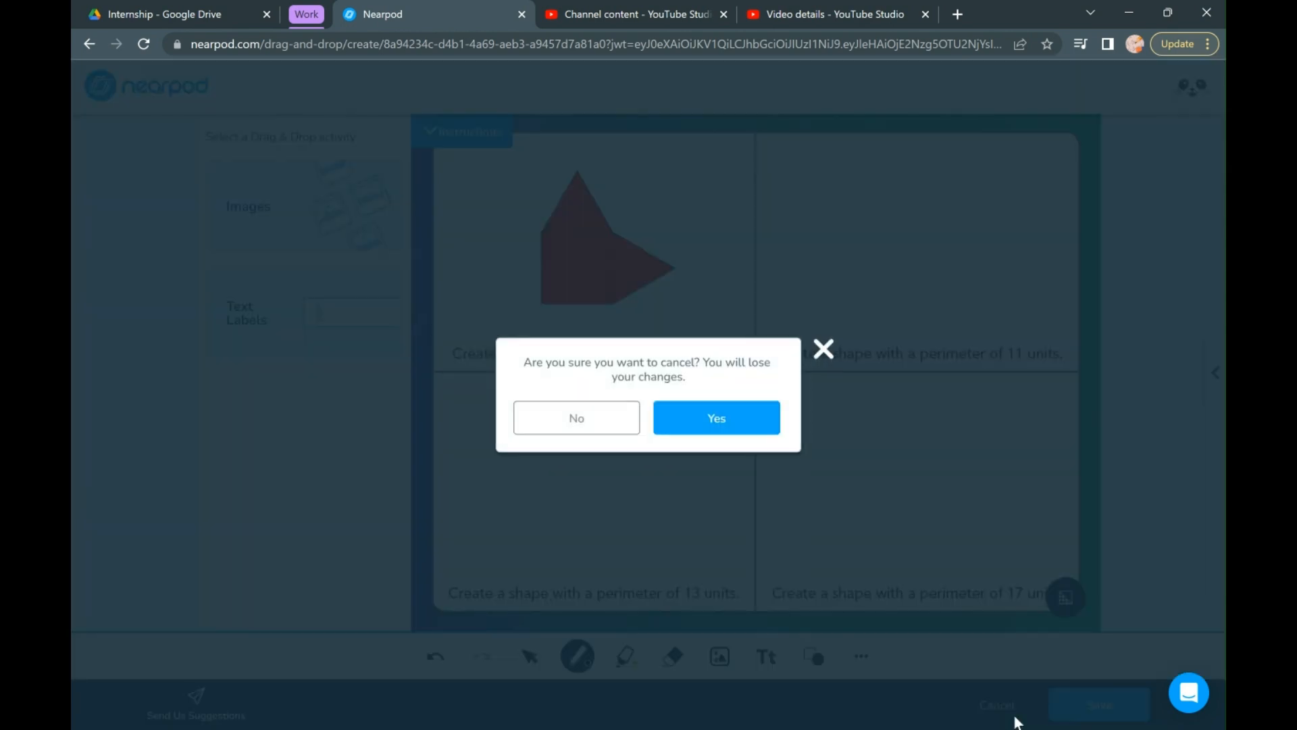
{"action": "left_click", "coordinate": [707, 426]}
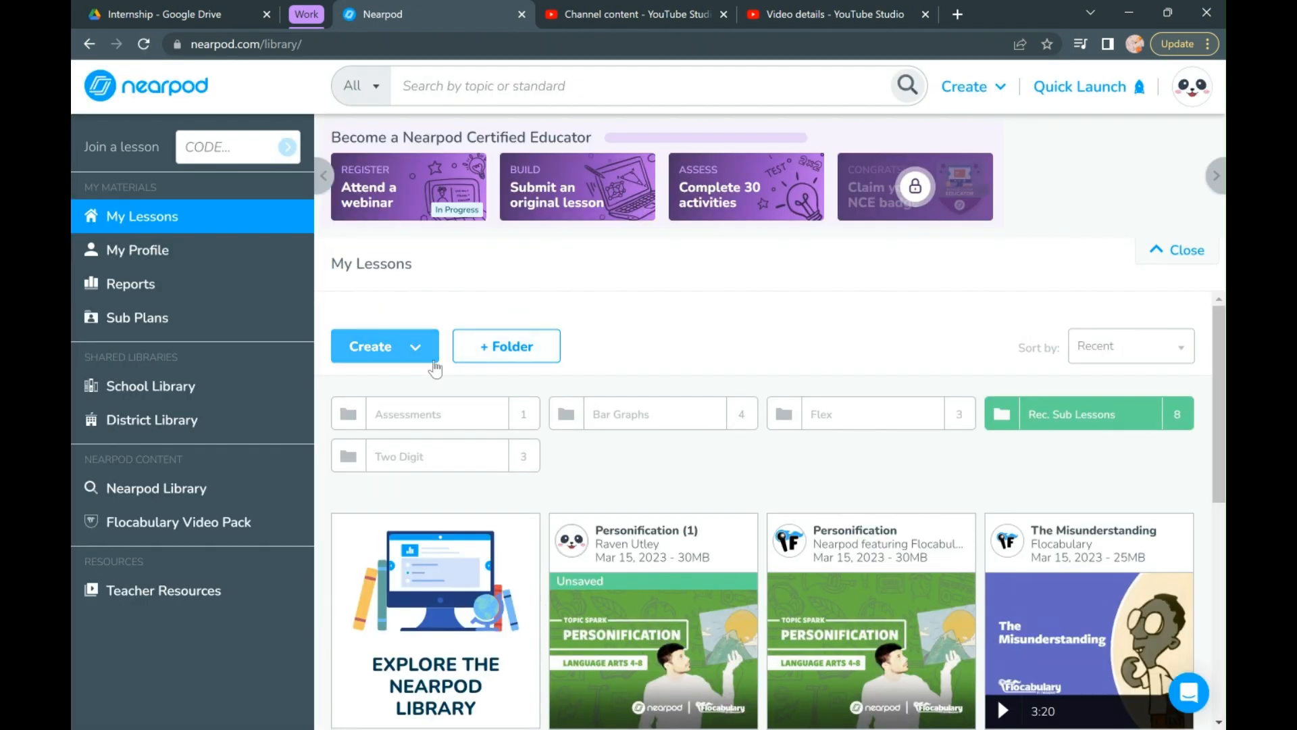
- Create another Drag & Drop activity from the lesson library's quick start activities
{"action": "left_click", "coordinate": [433, 361]}
{"action": "left_click", "coordinate": [424, 503]}
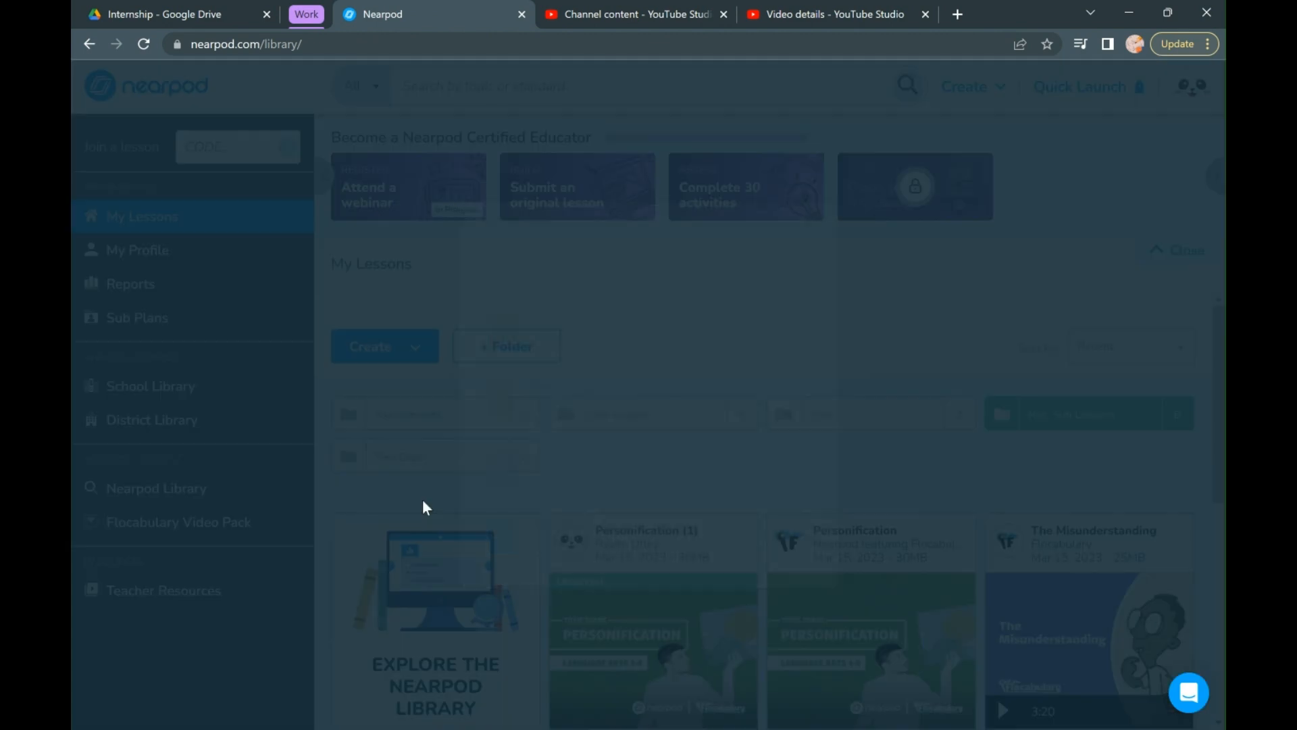
{"action": "left_click", "coordinate": [580, 564]}
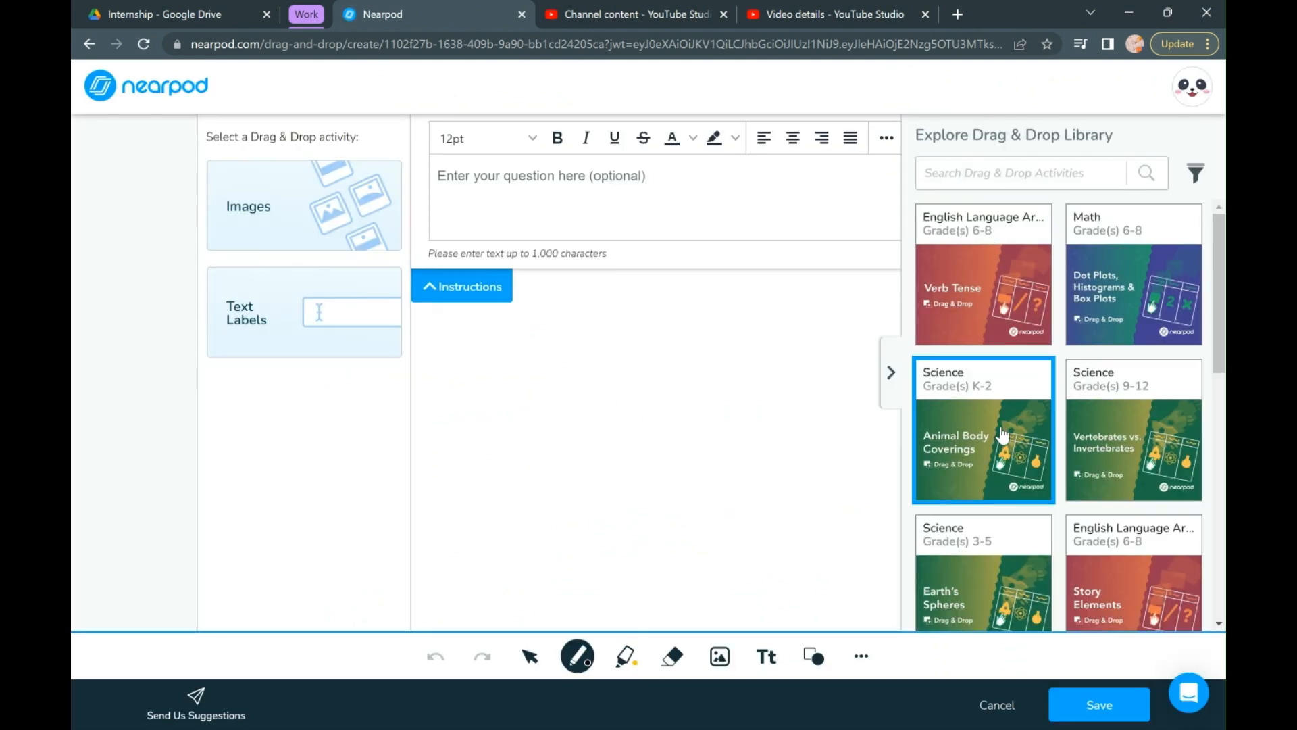
- Load the grades K-2 Shape Attributes activity found by searching for "shapes", and collapse the library and instructions
{"action": "scroll", "coordinate": [1002, 434], "scroll_direction": "down", "scroll_amount": 1}
{"action": "type", "text": "shapes"}
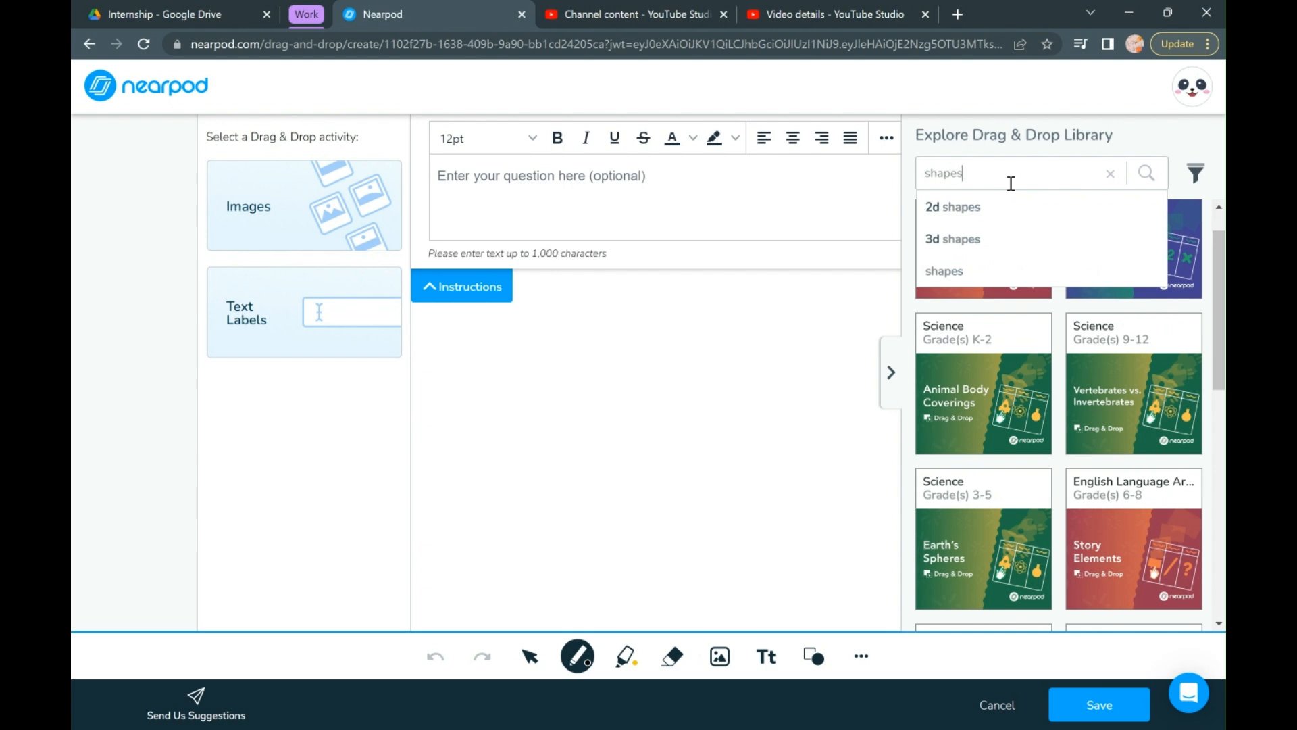
{"action": "key", "text": "Return"}
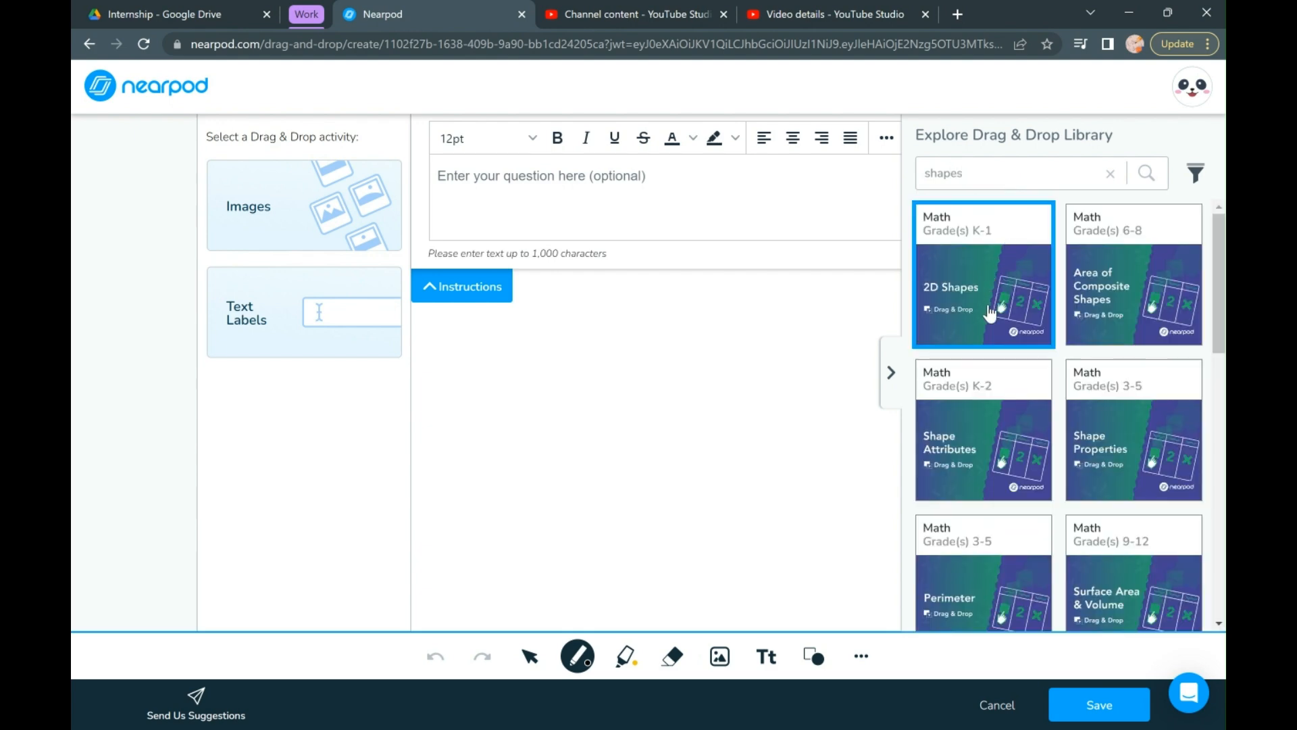
{"action": "left_click", "coordinate": [980, 435]}
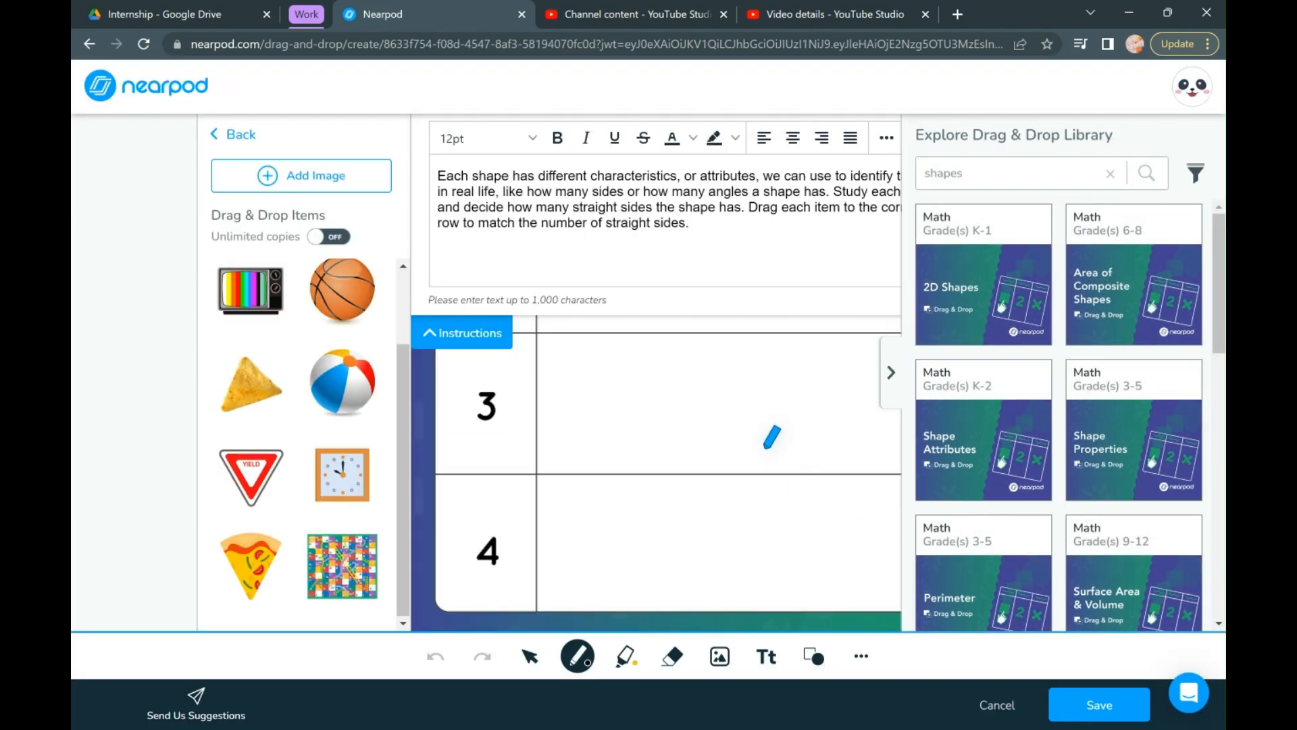
{"action": "left_click", "coordinate": [892, 372]}
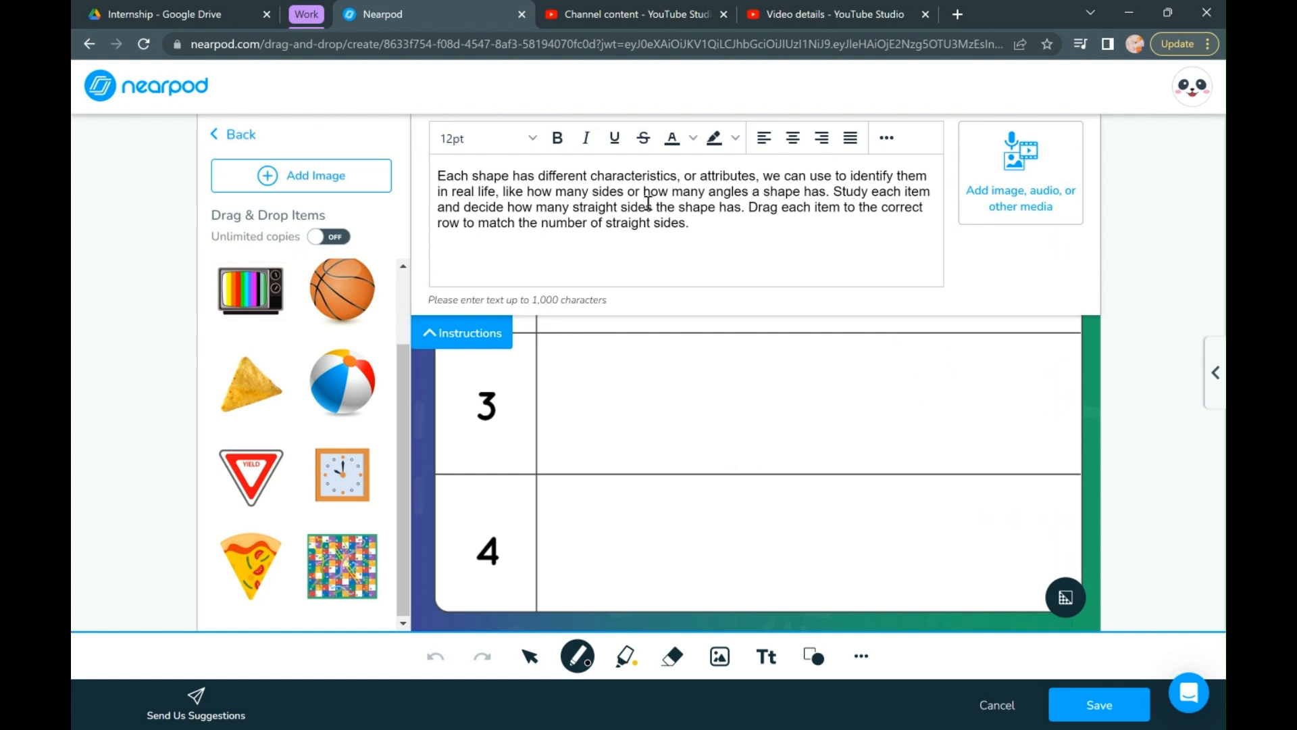
{"action": "left_click", "coordinate": [446, 341]}
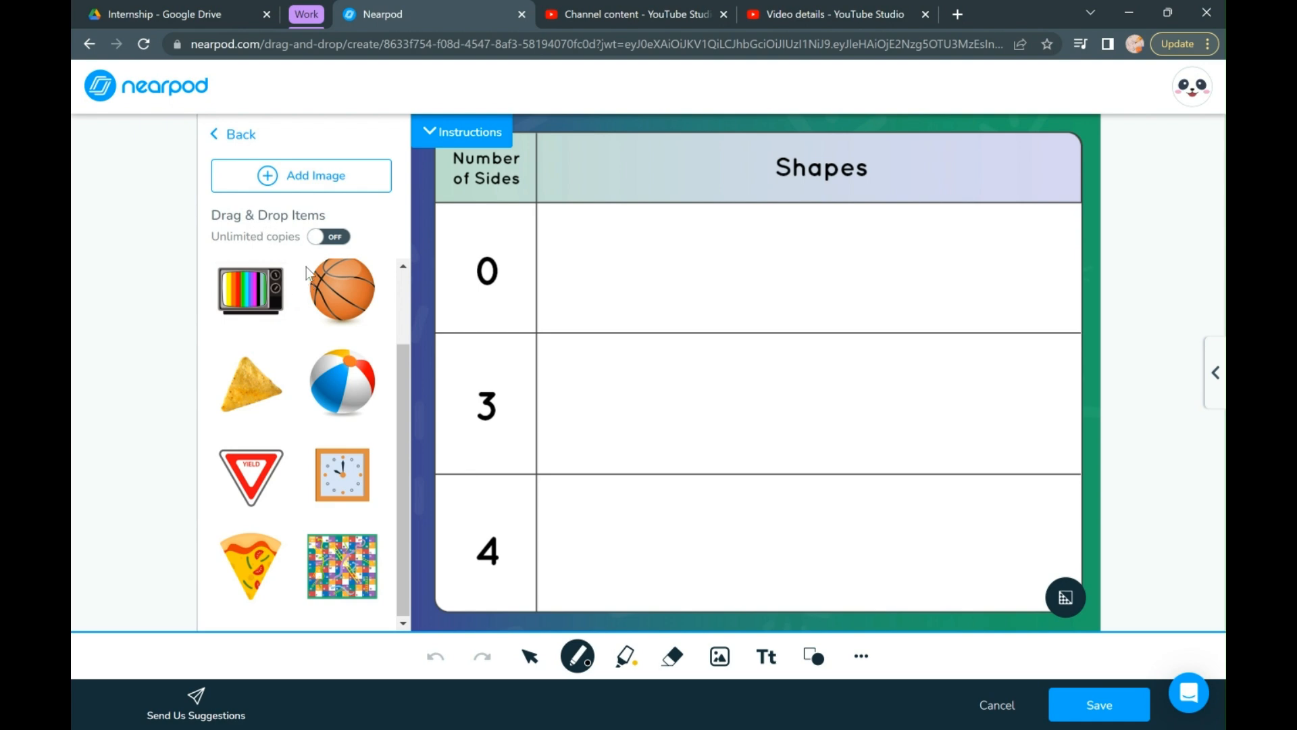
- Try placing the basketball and the beach ball in the table's 0-sides row, and look through the draggable items
{"action": "left_click_drag", "start_coordinate": [341, 302], "coordinate": [612, 281]}
{"action": "left_click_drag", "start_coordinate": [349, 399], "coordinate": [596, 289]}
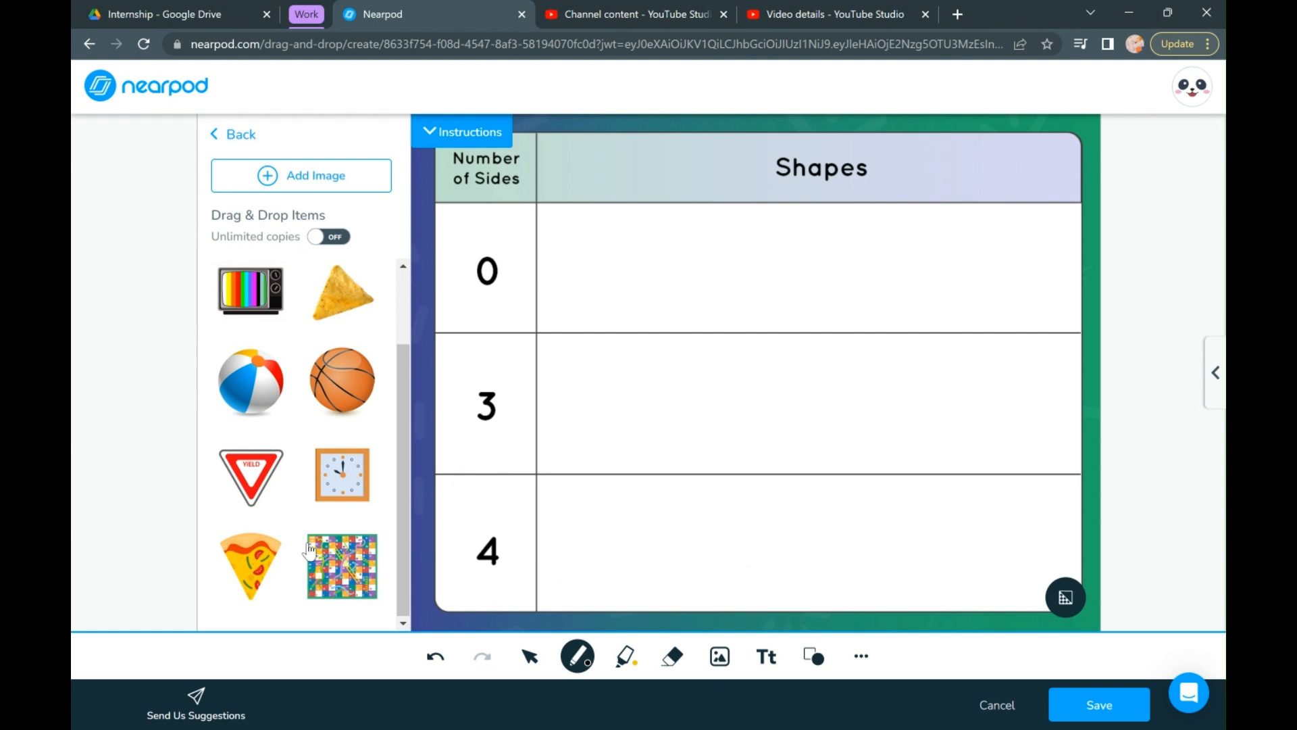
{"action": "scroll", "coordinate": [309, 479], "scroll_direction": "up", "scroll_amount": 2}
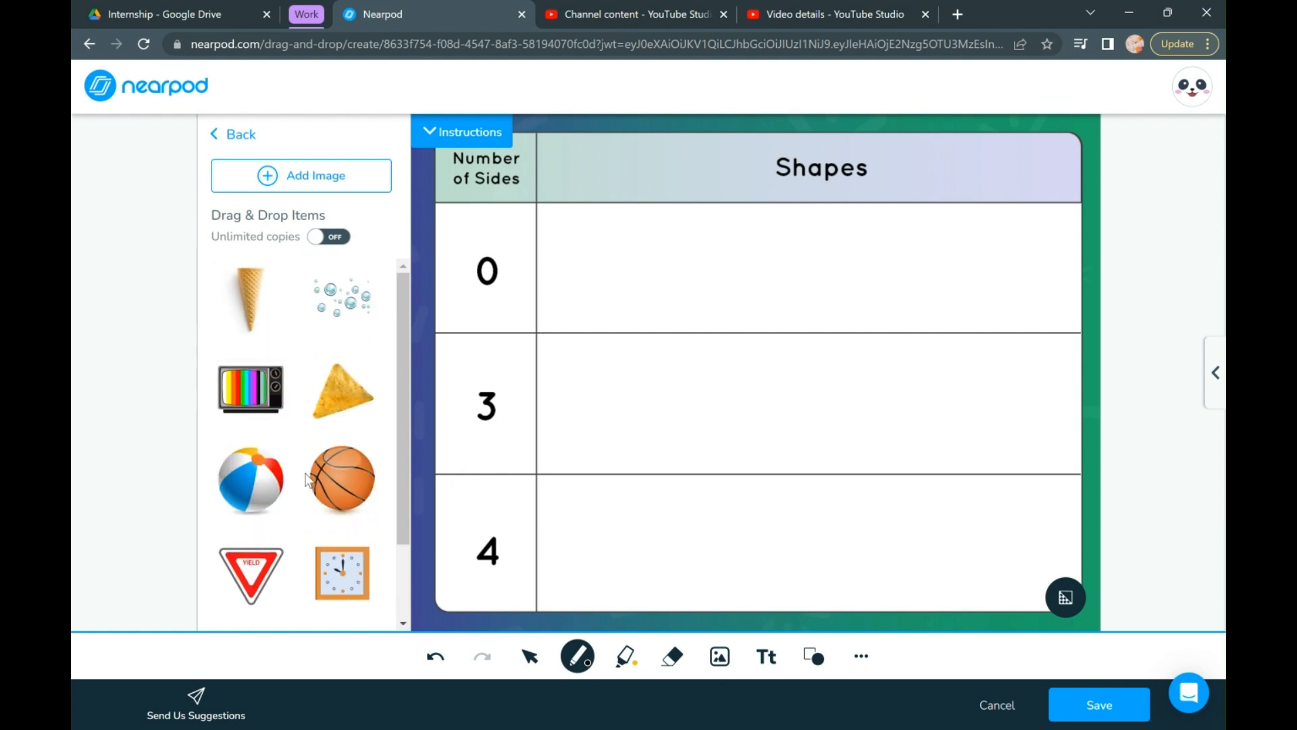
{"action": "scroll", "coordinate": [301, 340], "scroll_direction": "down", "scroll_amount": 2}
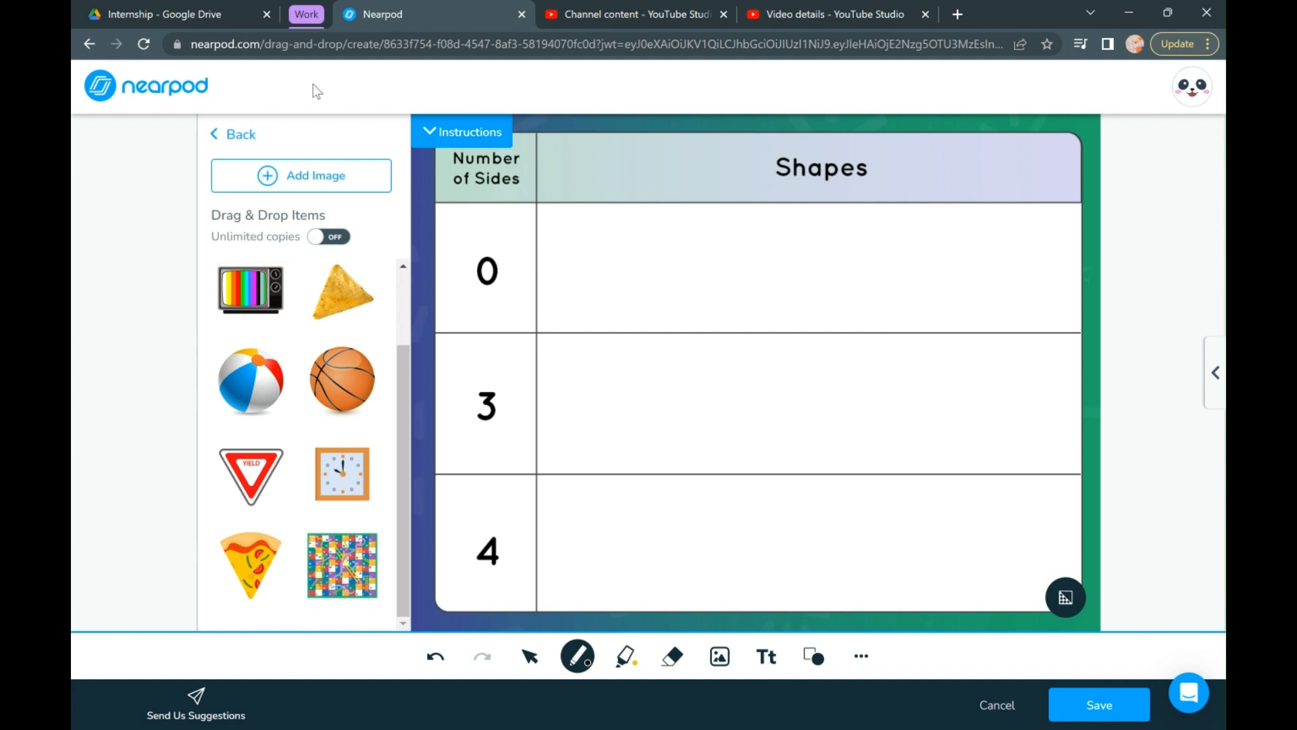
- Add a draggable image found by a Google search for "ball", choosing the yellow-green tennis ball
{"action": "left_click", "coordinate": [306, 197]}
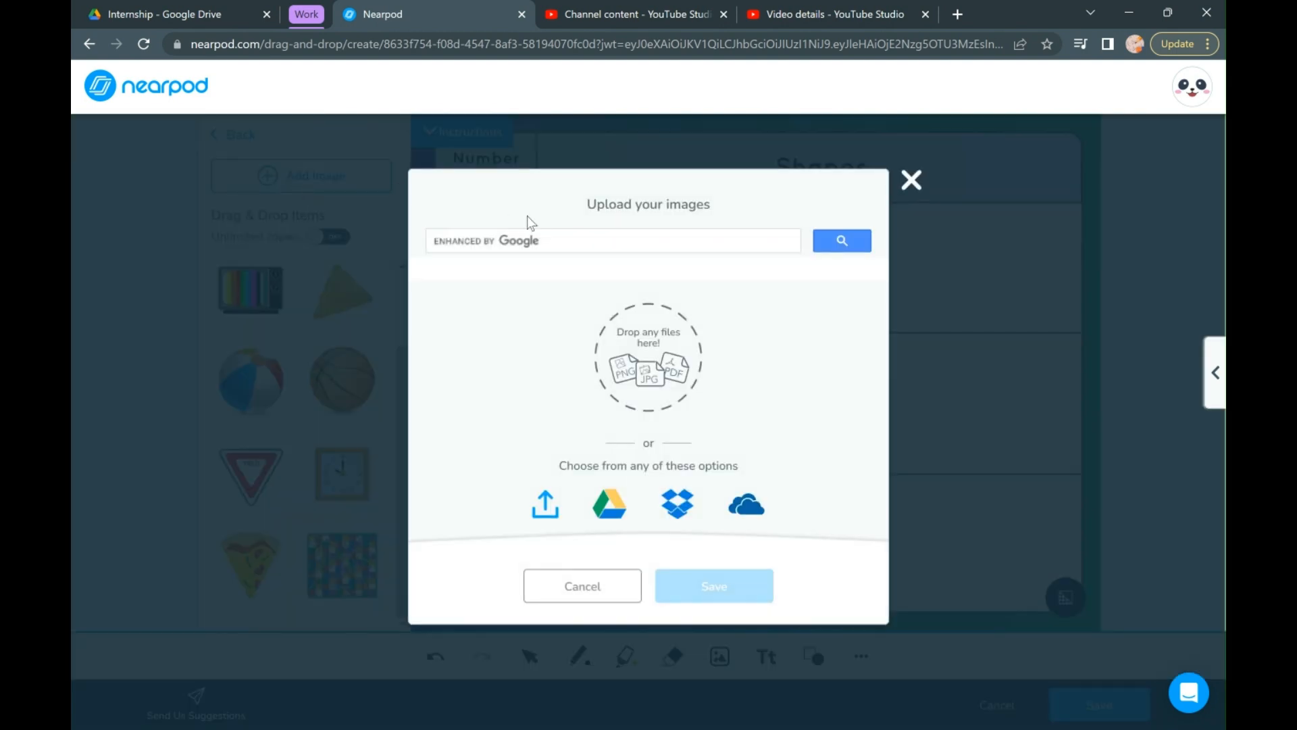
{"action": "left_click", "coordinate": [561, 249]}
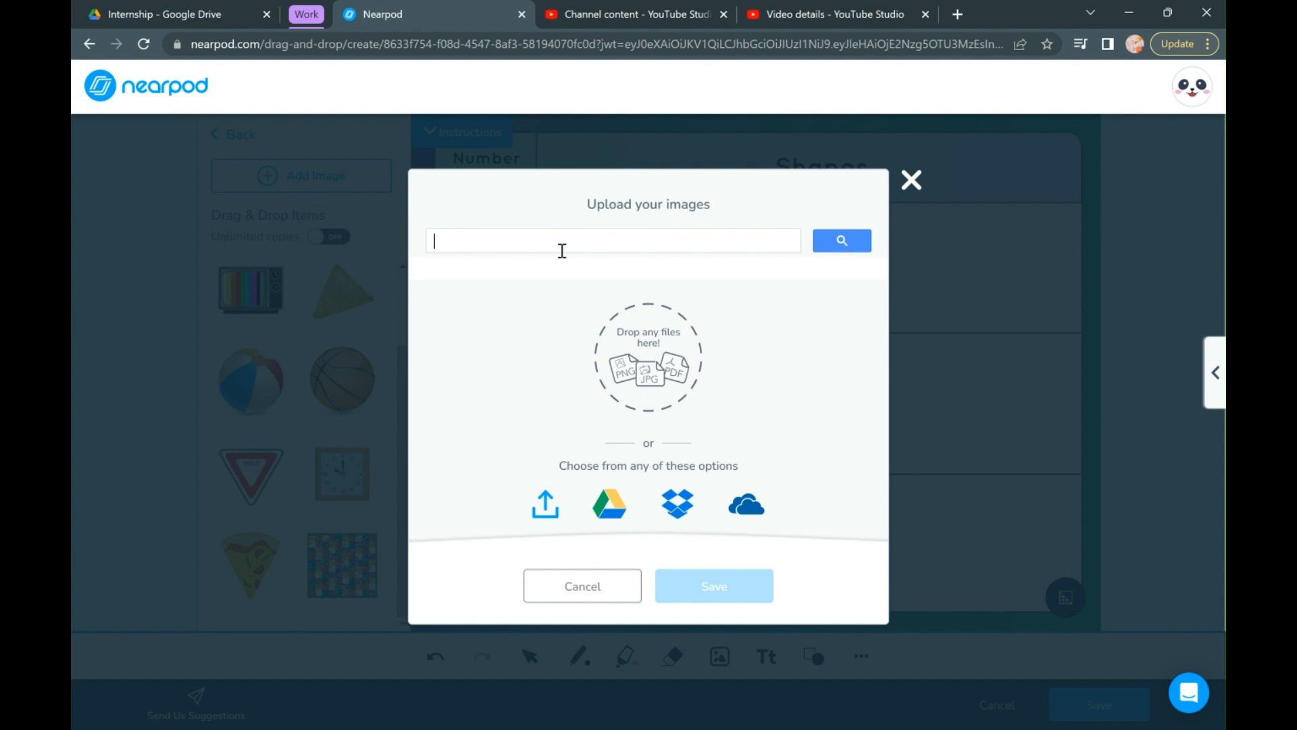
{"action": "type", "text": "ball"}
{"action": "key", "text": "Return"}
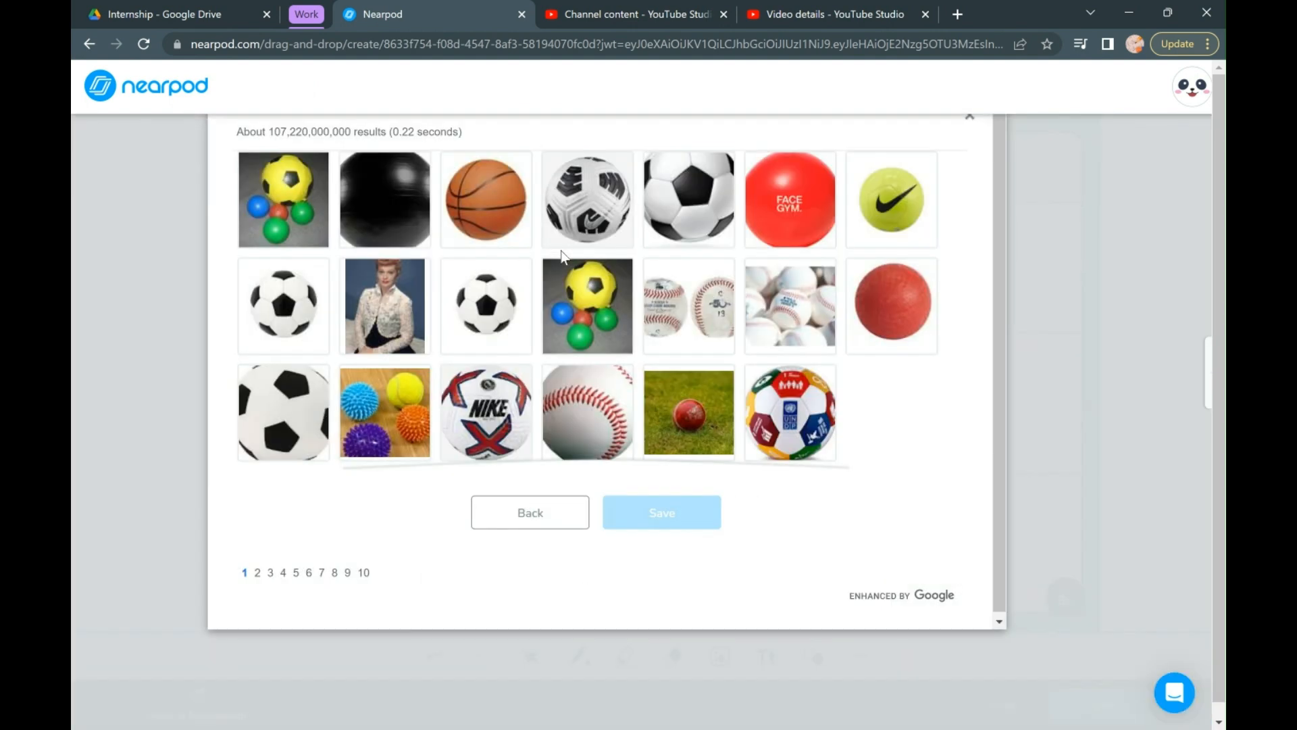
{"action": "left_click", "coordinate": [901, 218]}
{"action": "left_click", "coordinate": [677, 531]}
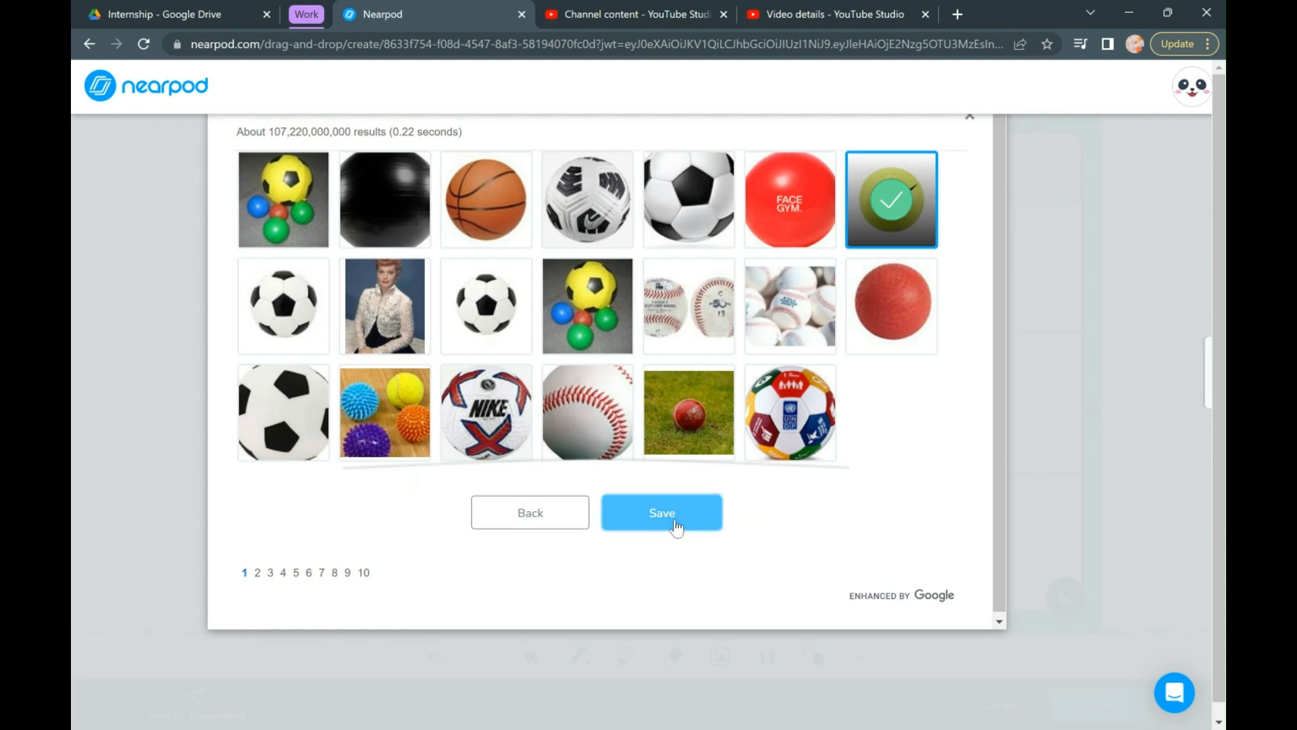
- Try placing the tennis ball in the table's 0-sides row, then remove it
{"action": "left_click_drag", "start_coordinate": [780, 385], "coordinate": [618, 278]}
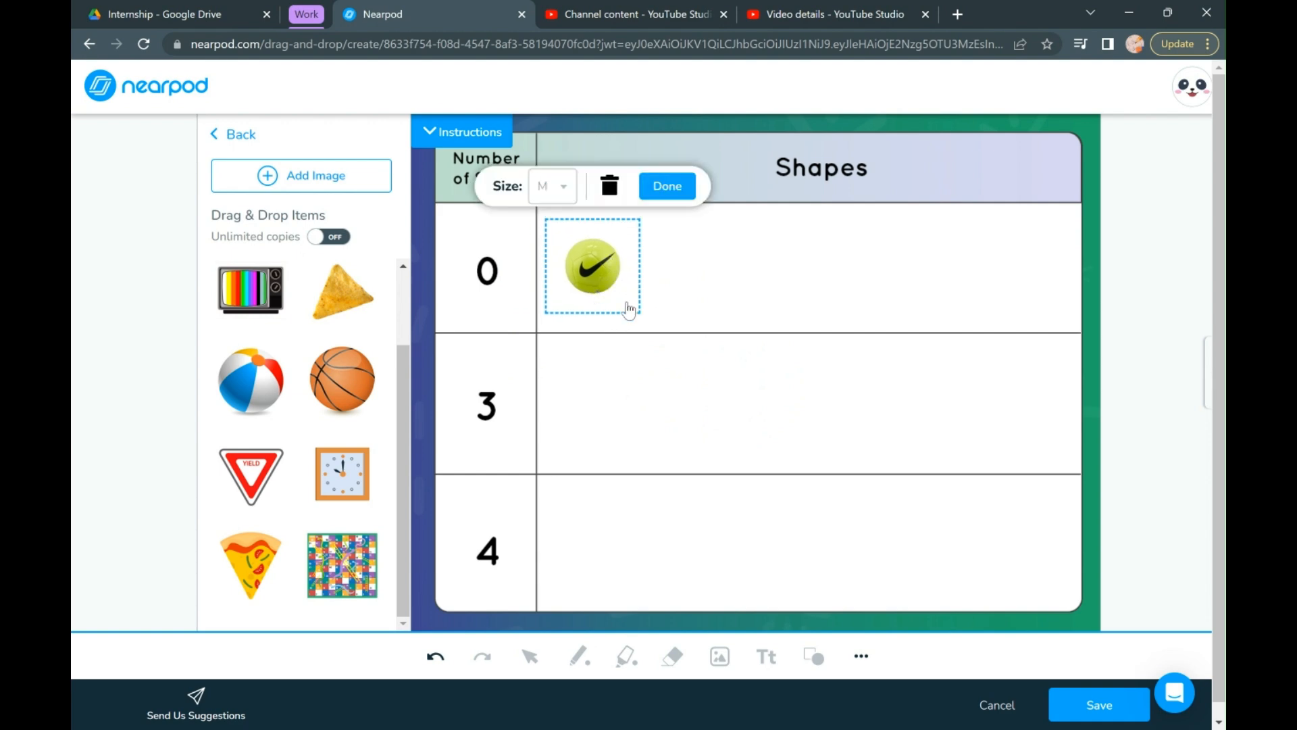
{"action": "scroll", "coordinate": [299, 406], "scroll_direction": "up", "scroll_amount": 2}
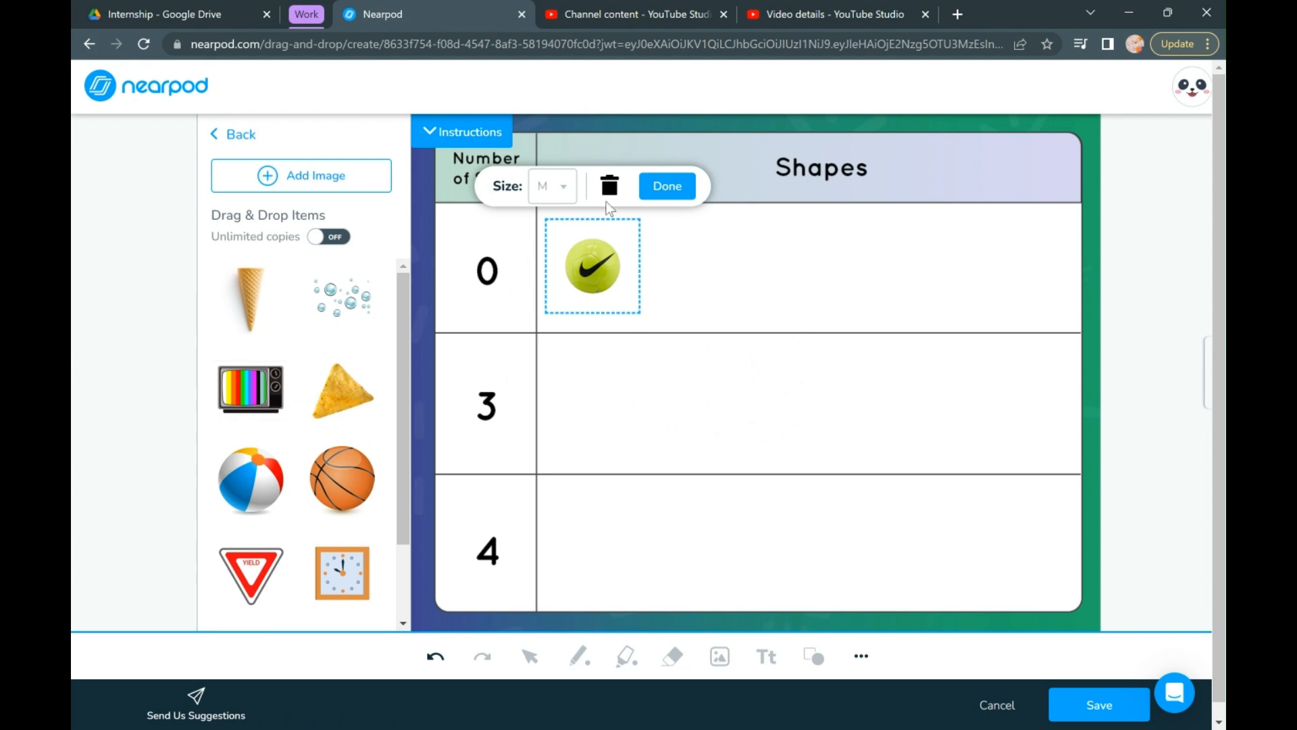
{"action": "left_click", "coordinate": [610, 188]}
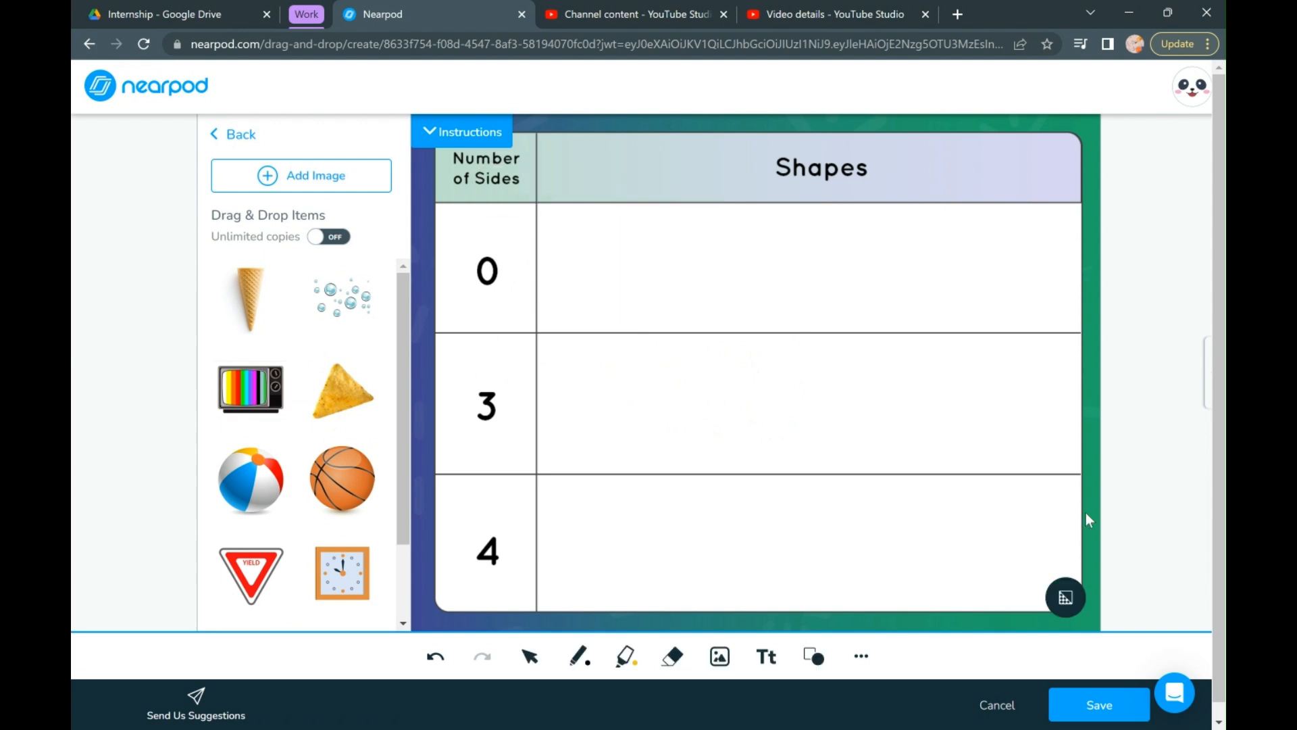
- Discard the Drag & Drop activity and create a Draw-it activity from the quick start activities
{"action": "left_click", "coordinate": [1016, 715]}
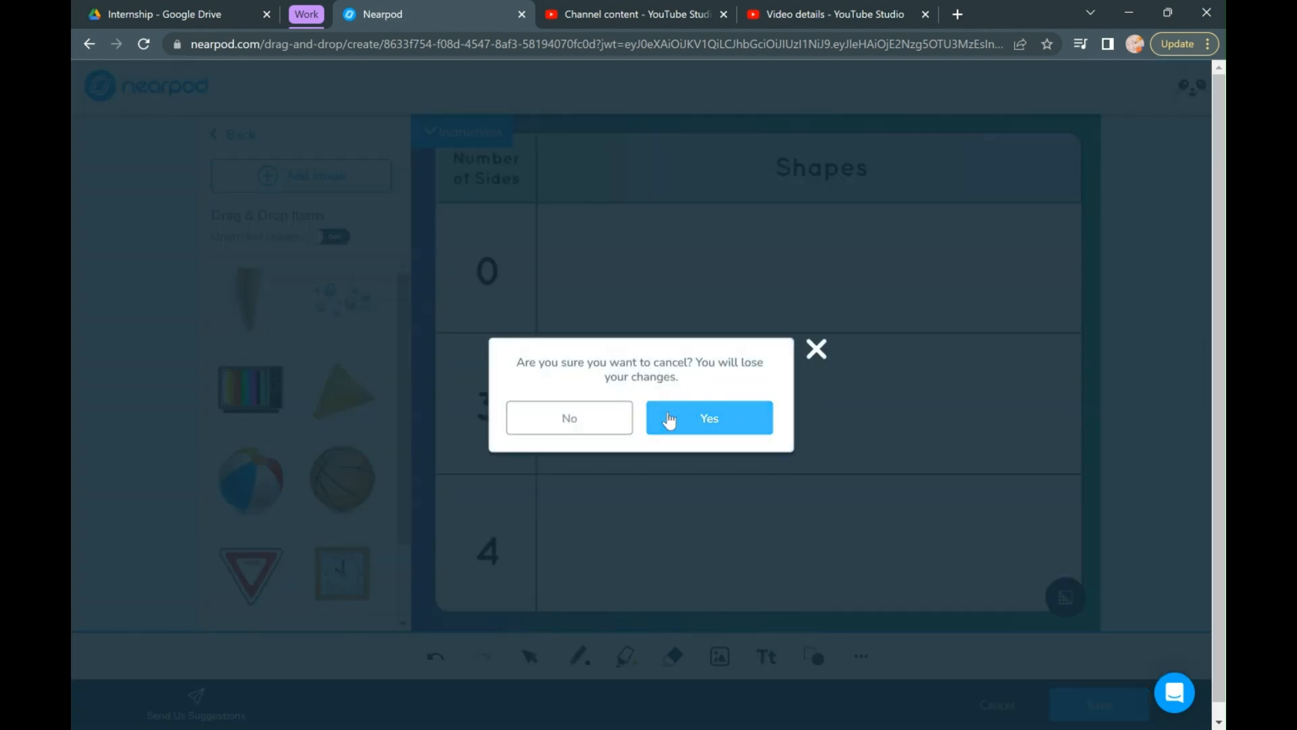
{"action": "left_click", "coordinate": [672, 416]}
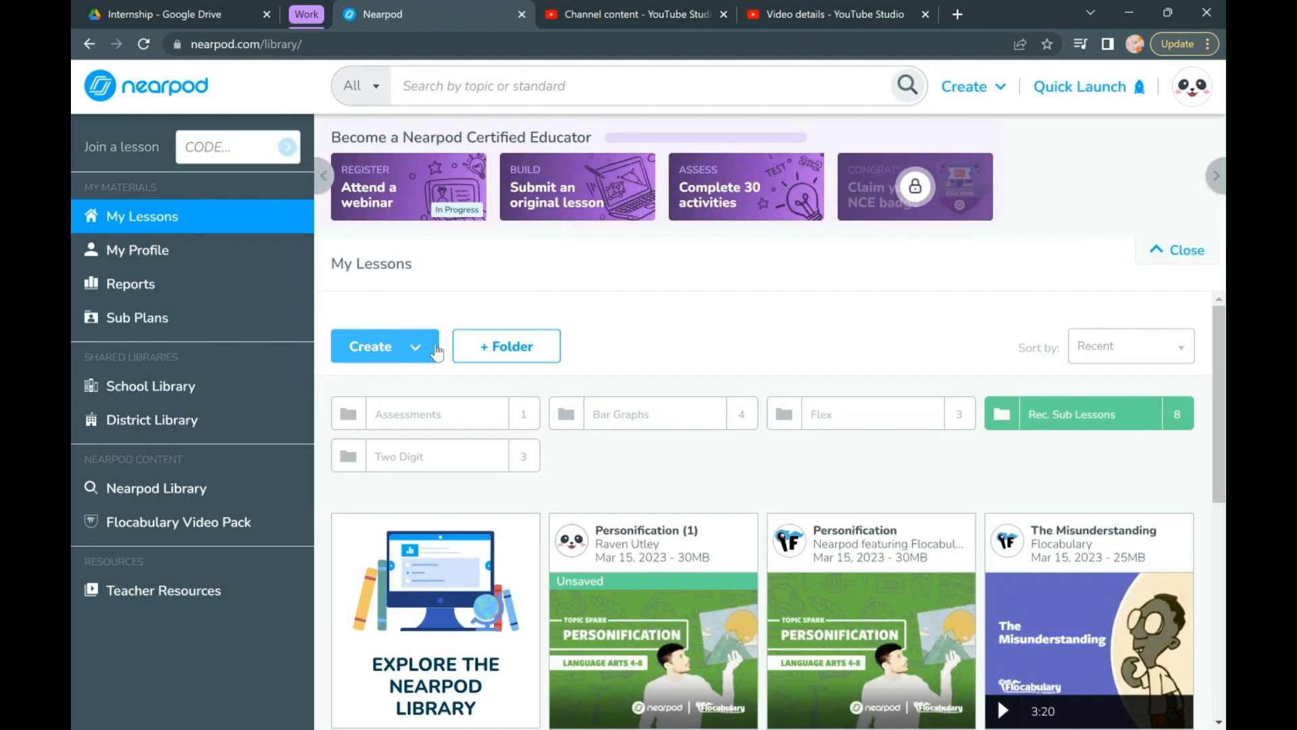
{"action": "left_click", "coordinate": [414, 344]}
{"action": "left_click", "coordinate": [419, 522]}
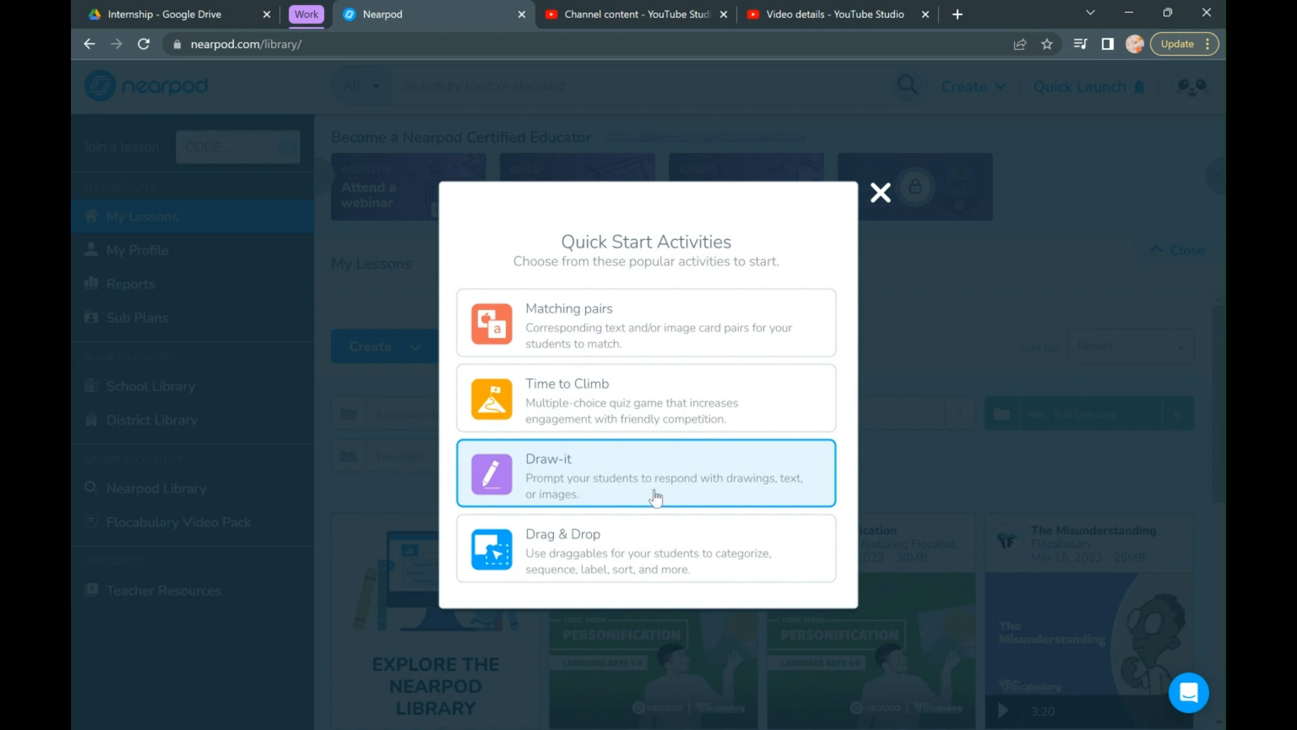
{"action": "left_click", "coordinate": [655, 498]}
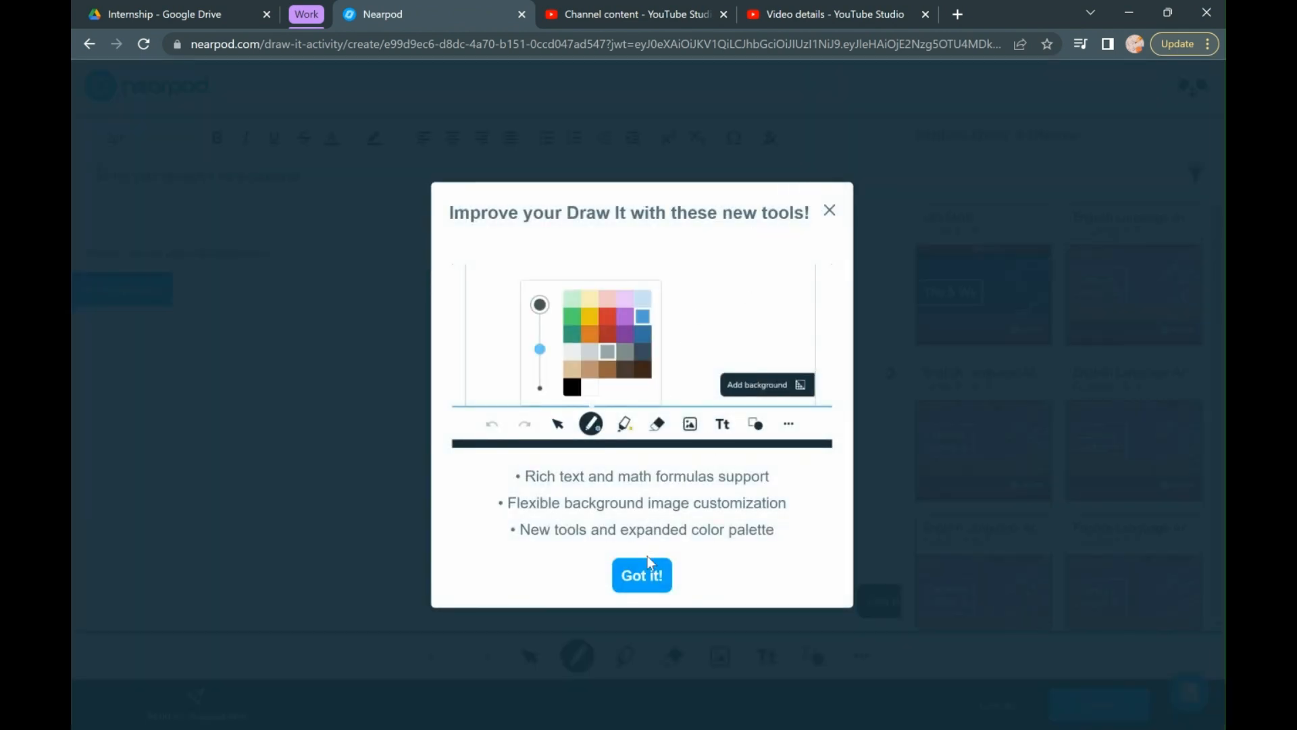
{"action": "left_click", "coordinate": [645, 574]}
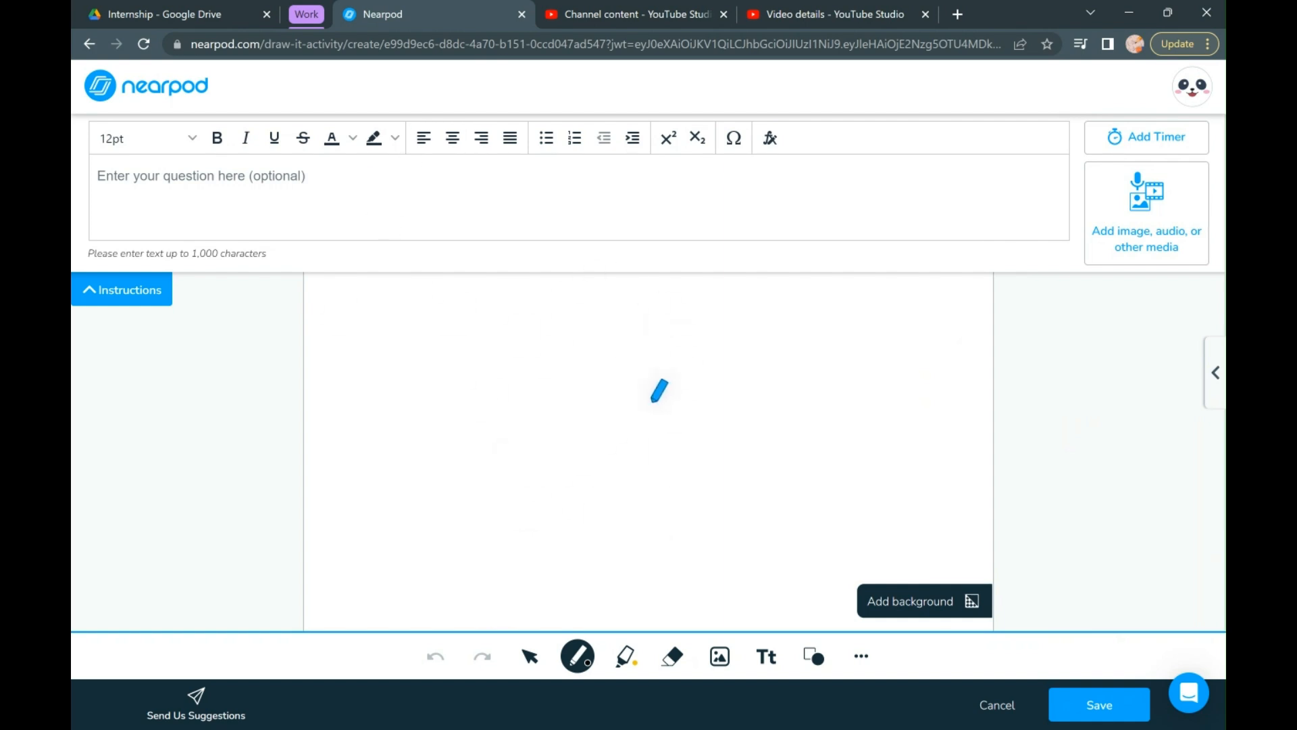
- Enter the question "Draw an example of the life cycle of an animal" for the Draw-it activity
{"action": "left_click", "coordinate": [563, 217]}
{"action": "type", "text": "Dra"}
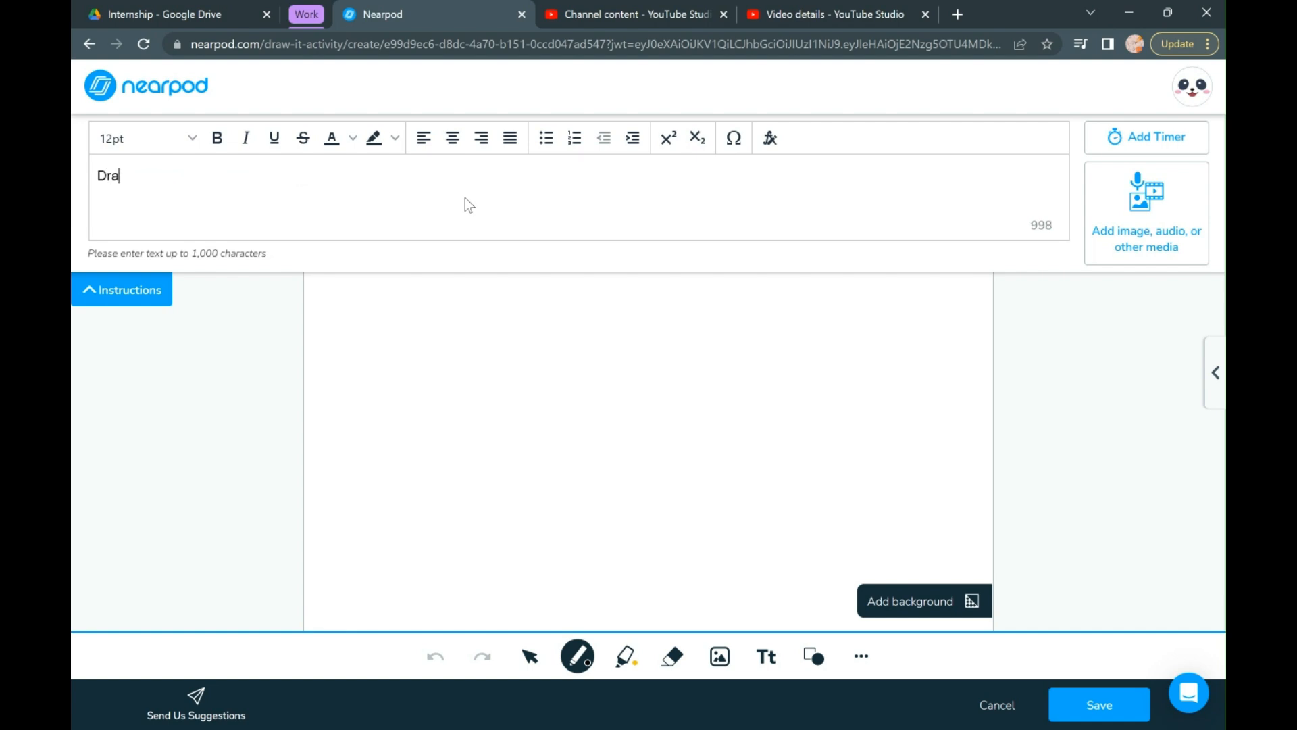
{"action": "type", "text": "w an example of the li"}
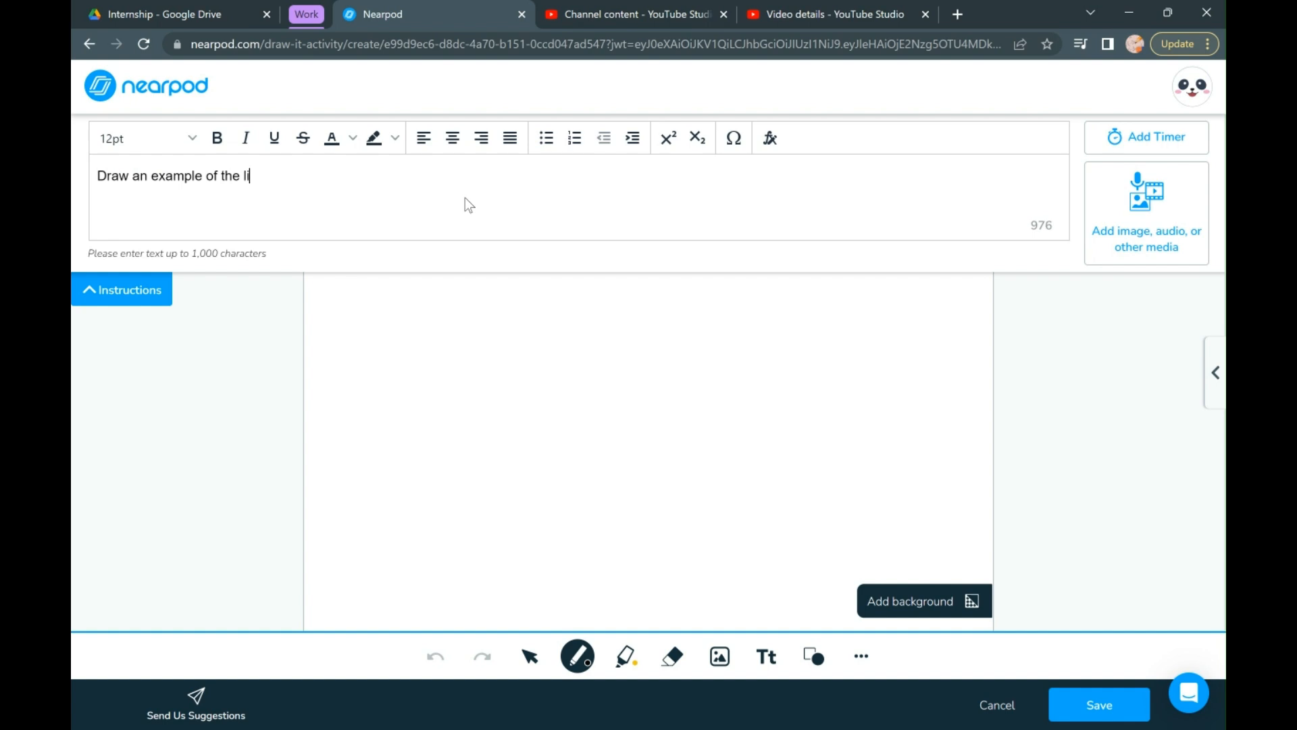
{"action": "type", "text": "fe cycle of an animal"}
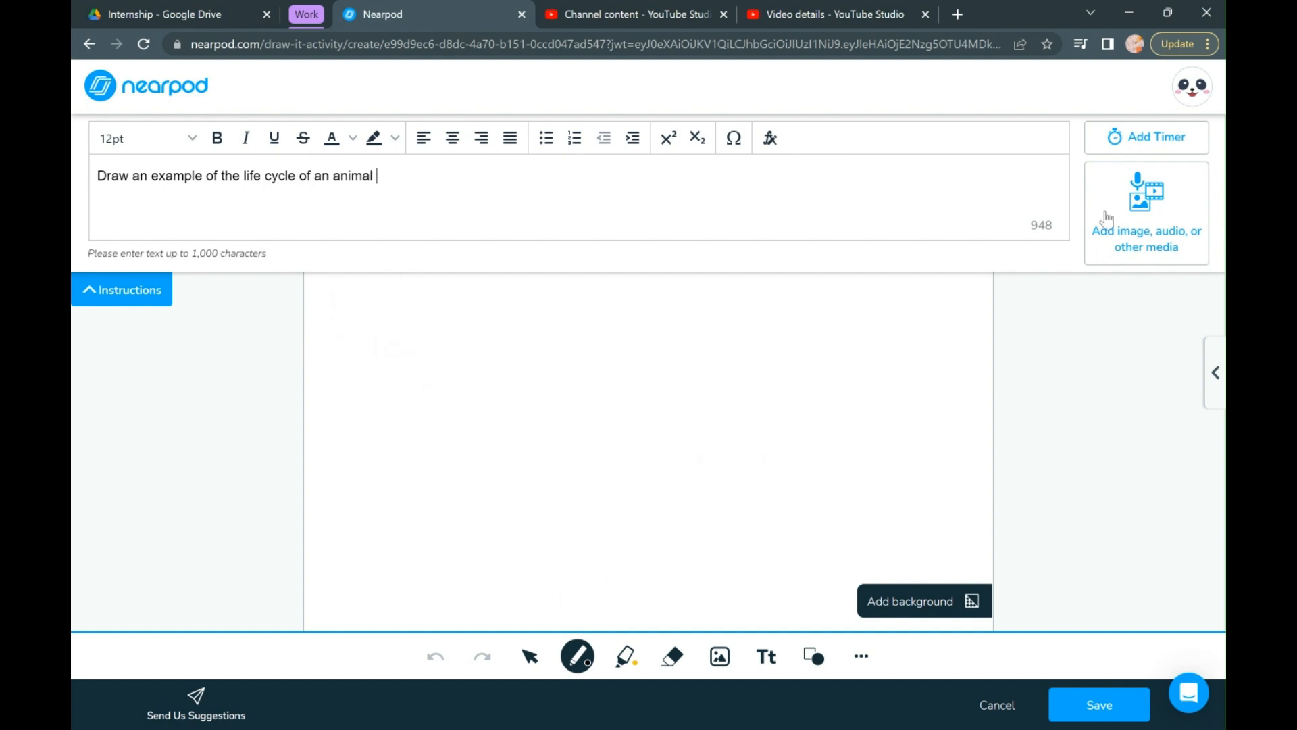
- Add a 3-minute timer to the Draw-it activity
{"action": "left_click", "coordinate": [1145, 156]}
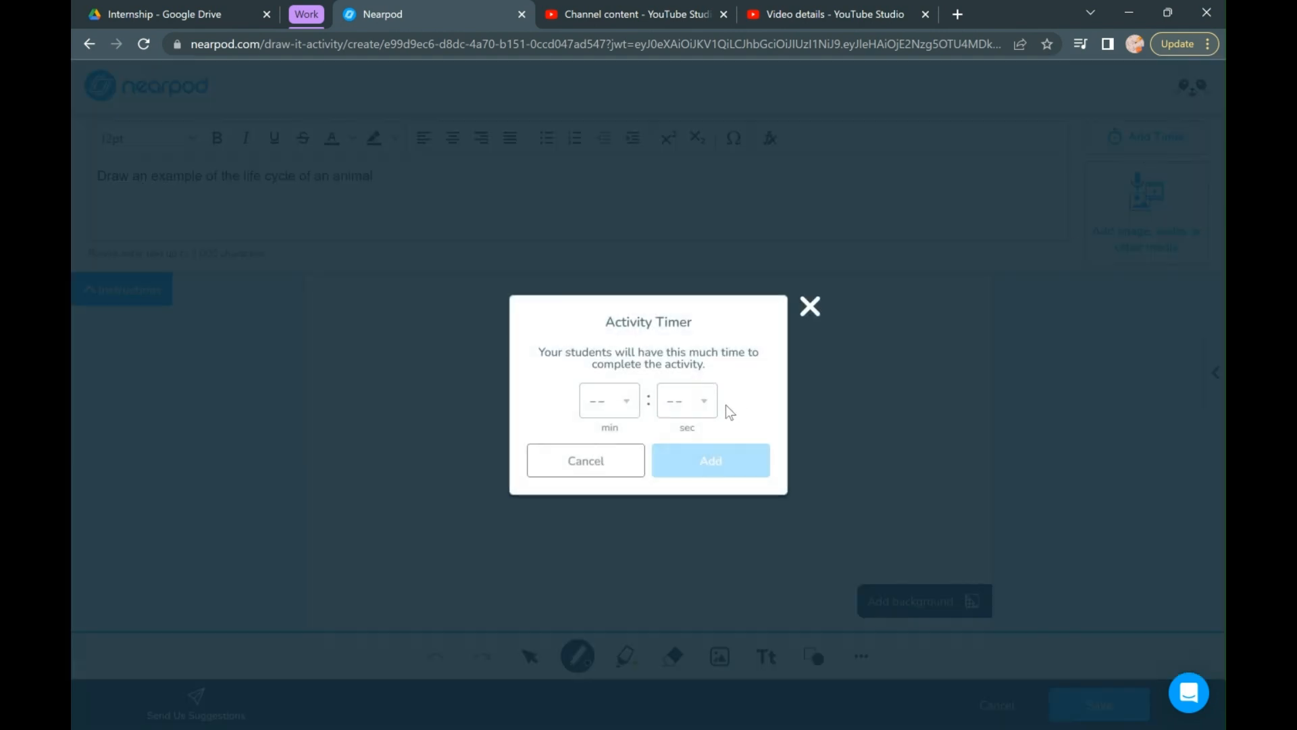
{"action": "left_click", "coordinate": [629, 408]}
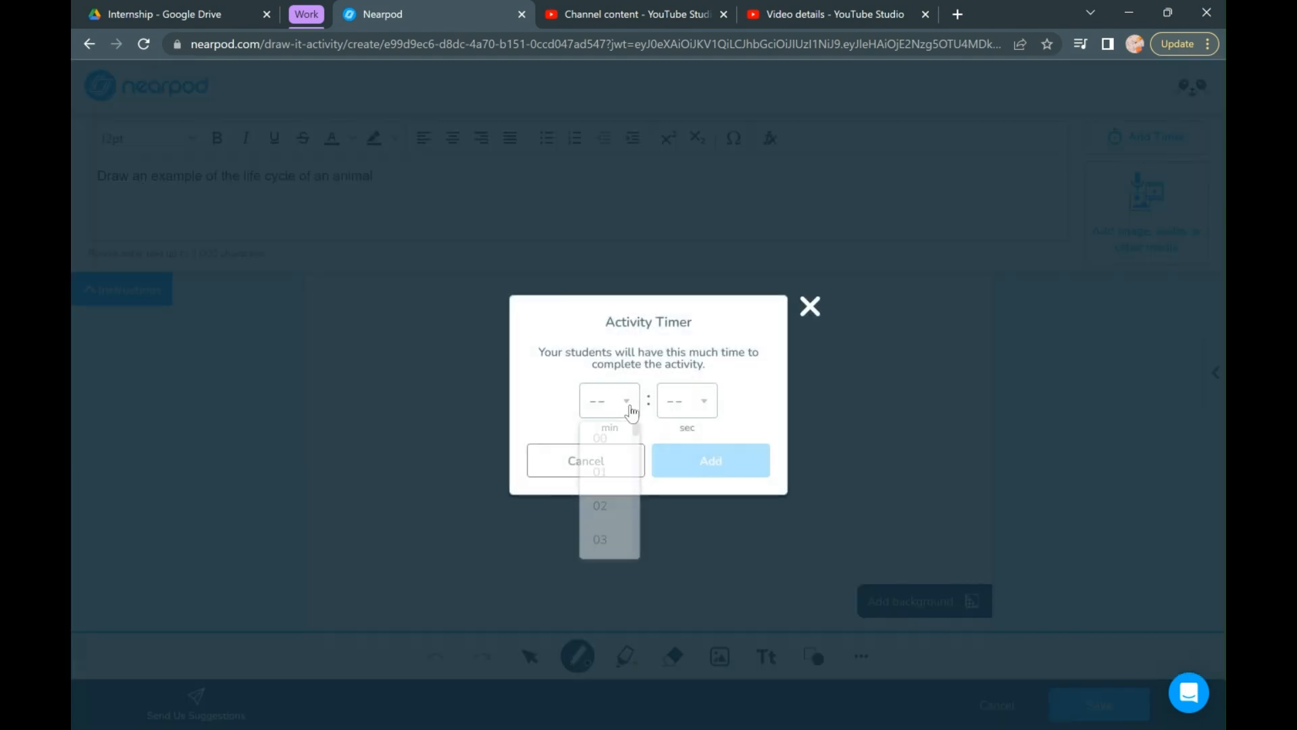
{"action": "left_click", "coordinate": [621, 543]}
{"action": "left_click", "coordinate": [698, 473]}
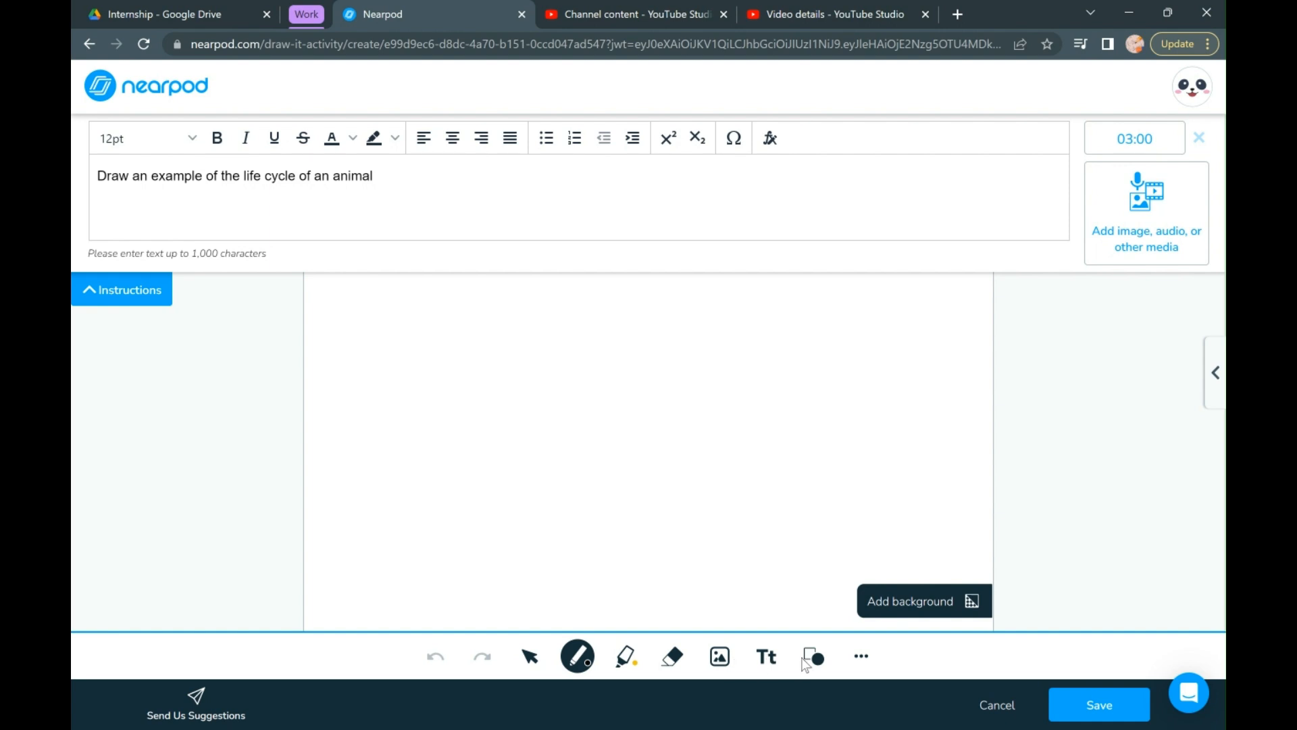
- Insert an image found by a Google search for "frog", choosing the red-eyed tree frog on a leaf
{"action": "left_click", "coordinate": [720, 655]}
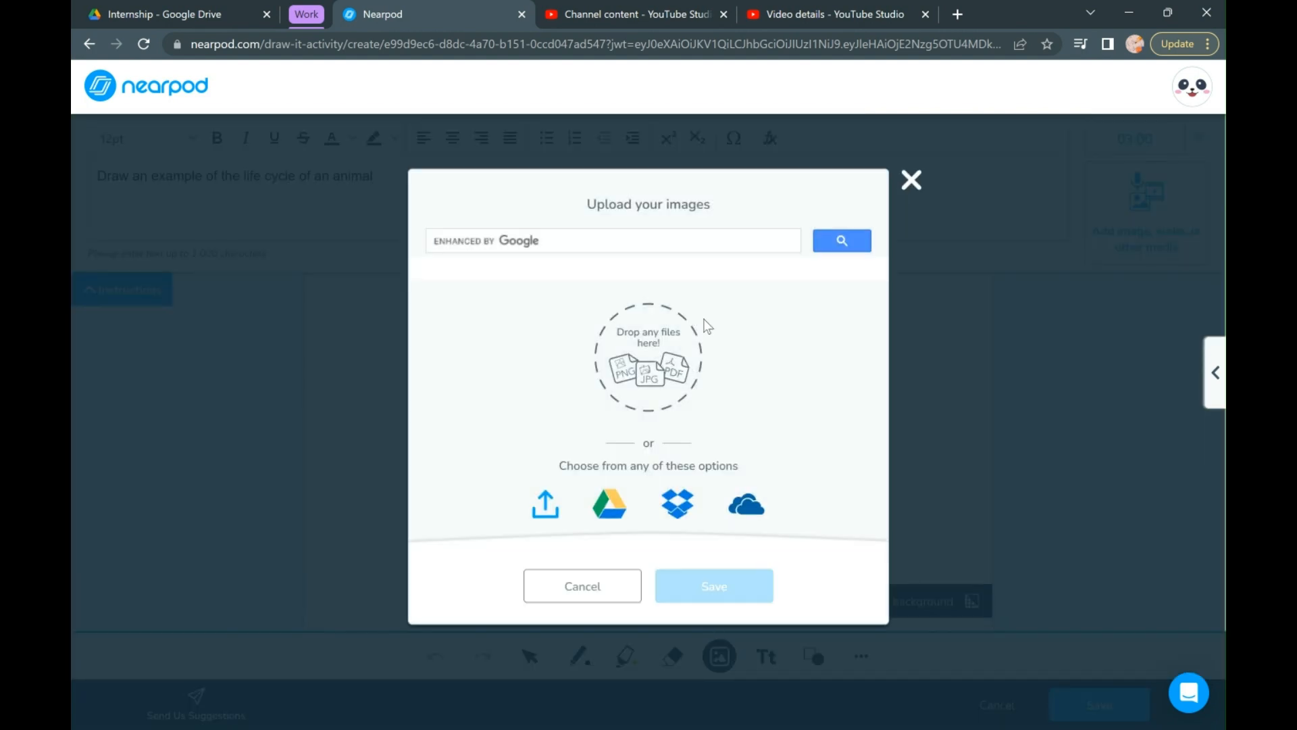
{"action": "left_click", "coordinate": [689, 248]}
{"action": "type", "text": "frog"}
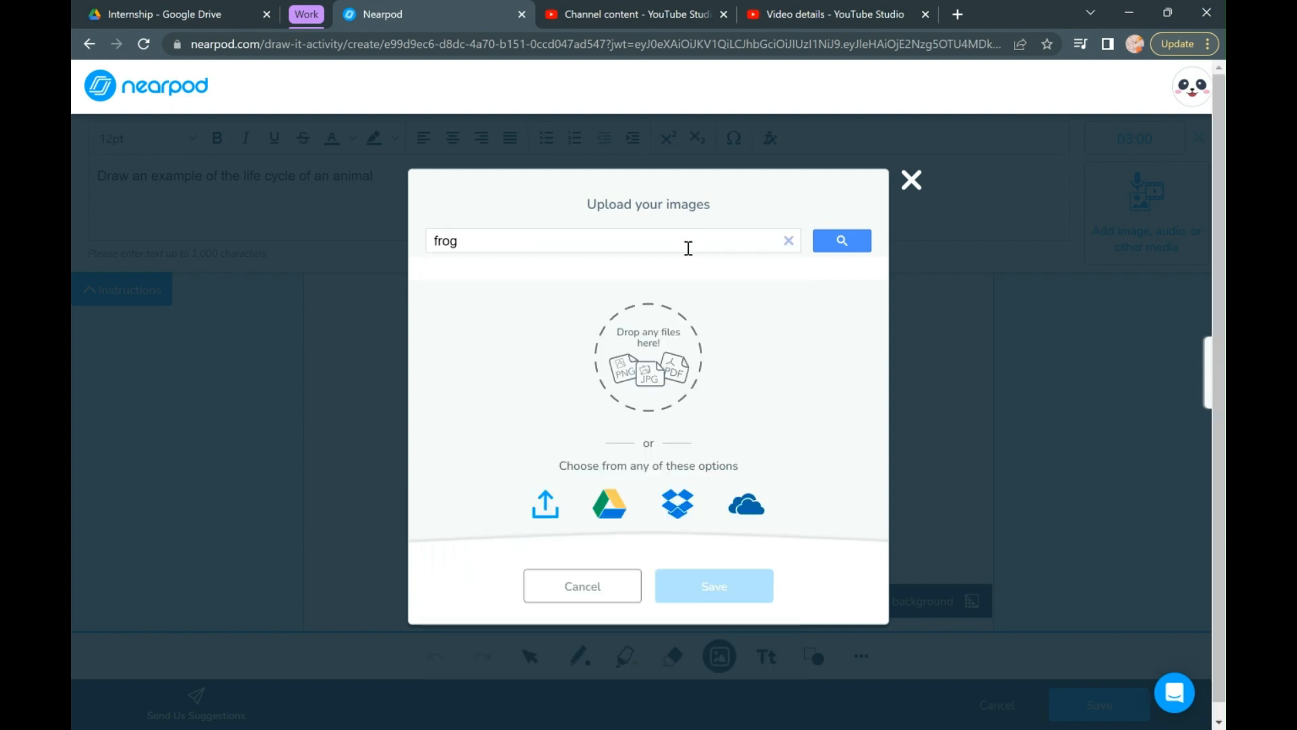
{"action": "key", "text": "Return"}
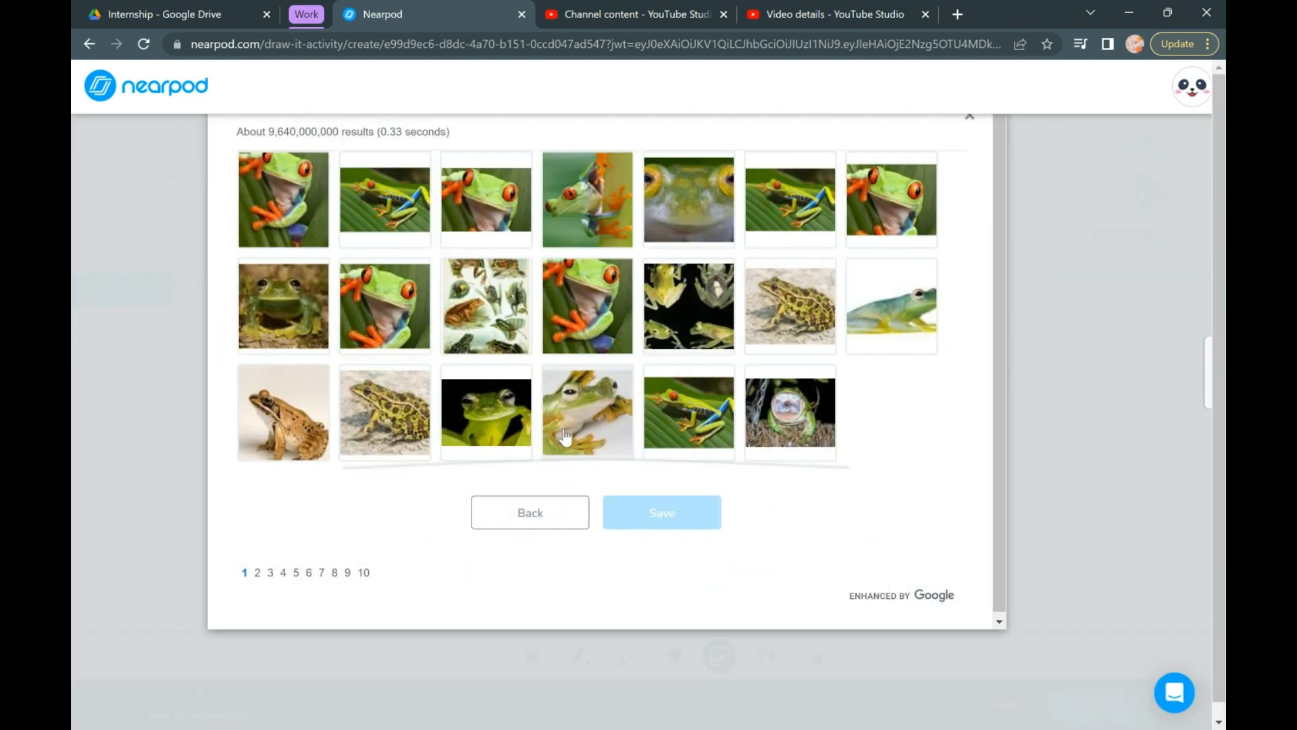
{"action": "left_click", "coordinate": [396, 206]}
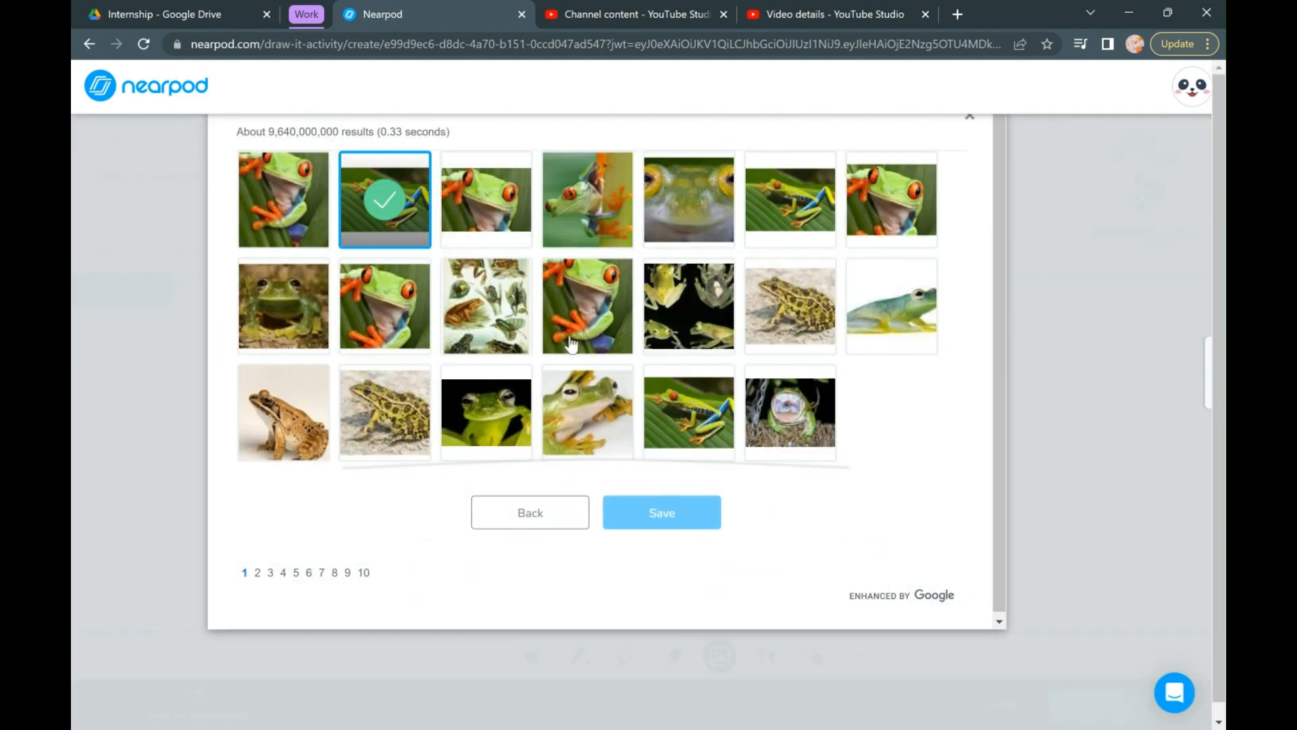
{"action": "left_click", "coordinate": [674, 520]}
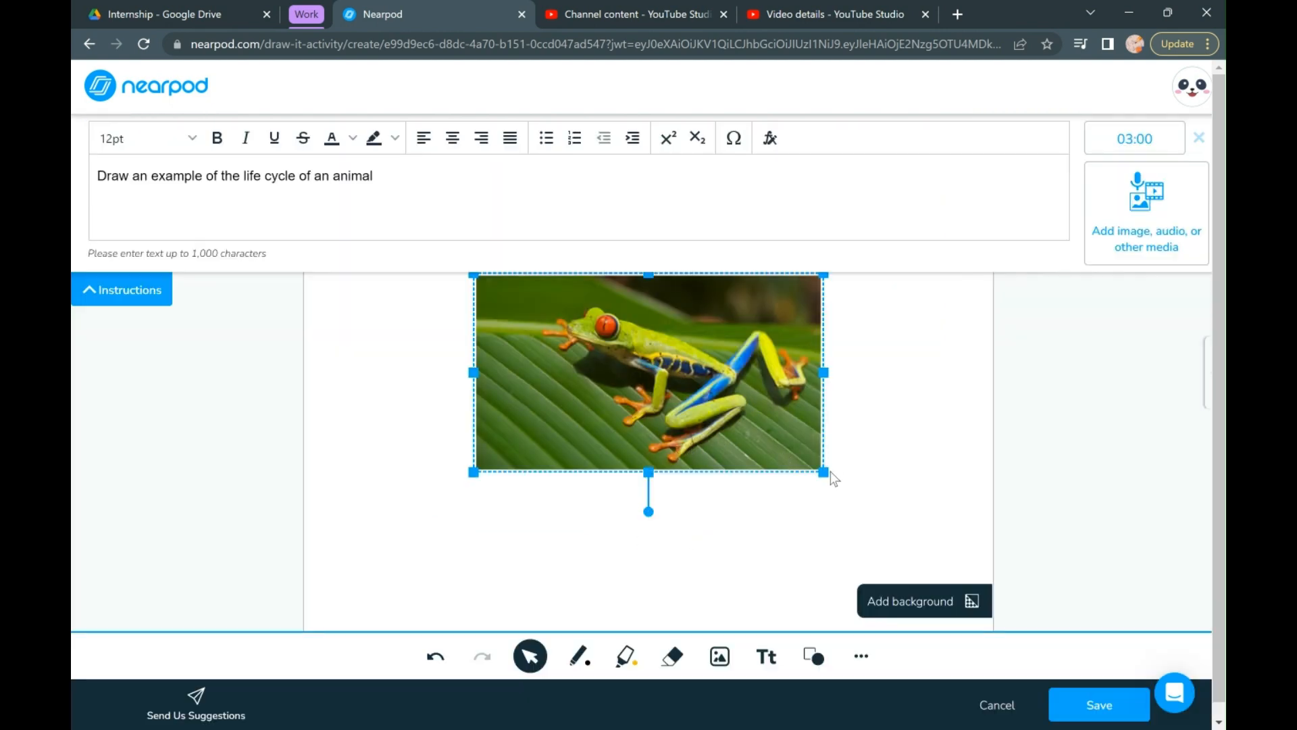
- Shrink the frog picture near the canvas's upper middle and draw a black crayon arrow beside it, pointing down to the right
{"action": "left_click_drag", "start_coordinate": [825, 474], "coordinate": [620, 375]}
{"action": "left_click_drag", "start_coordinate": [552, 329], "coordinate": [660, 360]}
{"action": "left_click", "coordinate": [766, 435]}
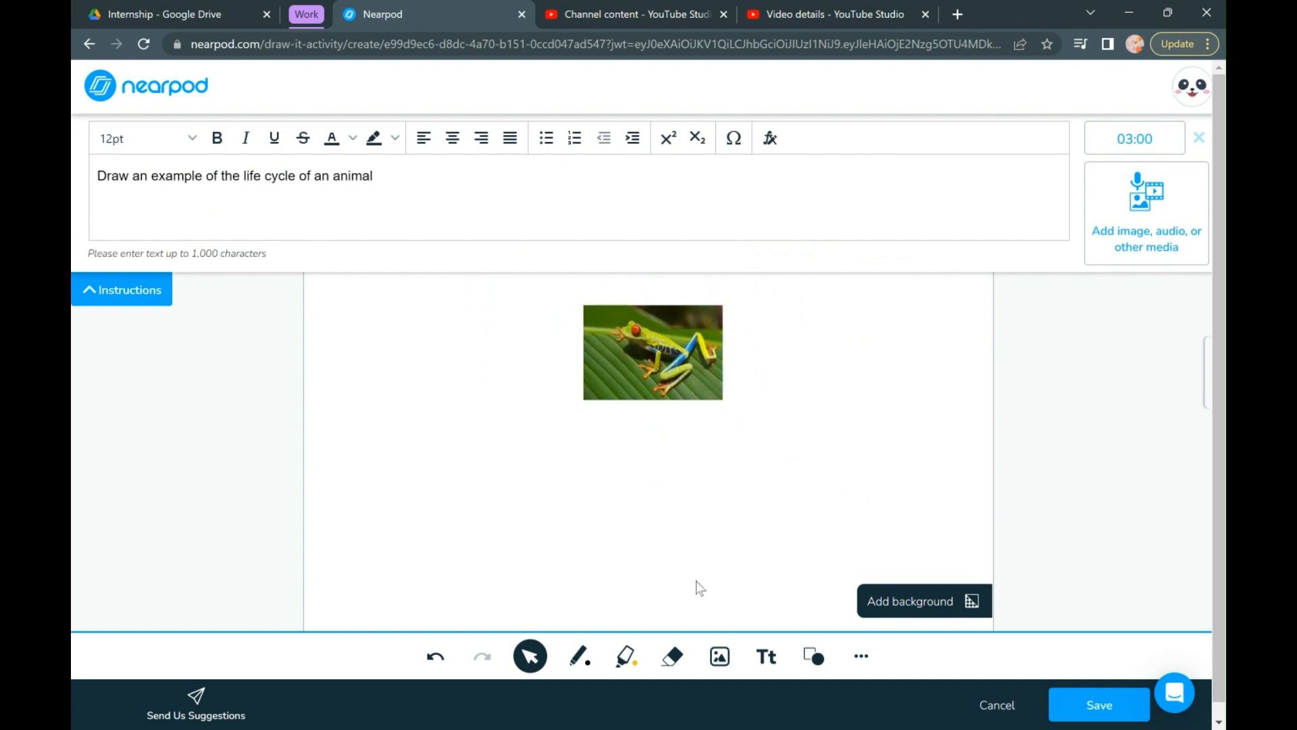
{"action": "left_click", "coordinate": [587, 657]}
{"action": "mouse_move", "coordinate": [753, 371]}
{"action": "left_mouse_down"}
{"action": "mouse_move", "coordinate": [831, 465]}
{"action": "mouse_move", "coordinate": [862, 486]}
{"action": "mouse_move", "coordinate": [873, 459]}
{"action": "left_mouse_up"}
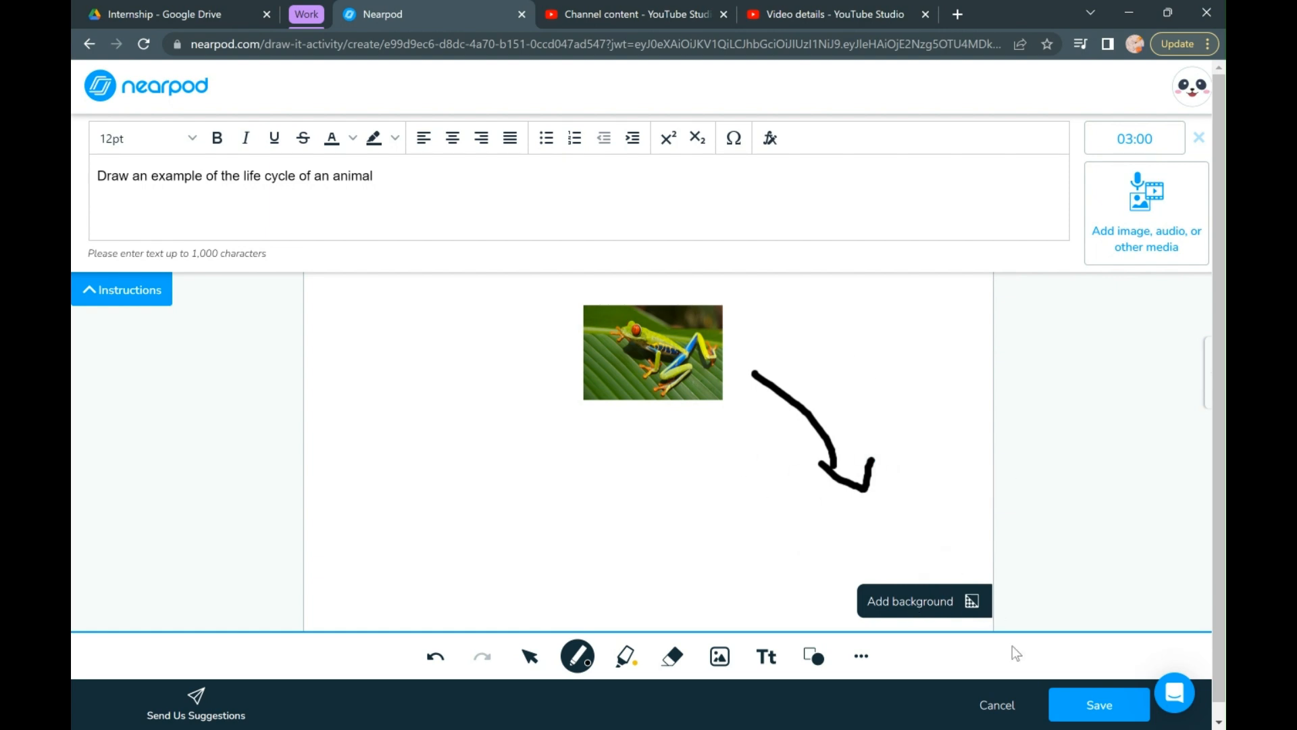
- Discard the Draw-it activity and create a Matching pairs activity from the quick start activities
{"action": "left_click", "coordinate": [997, 708]}
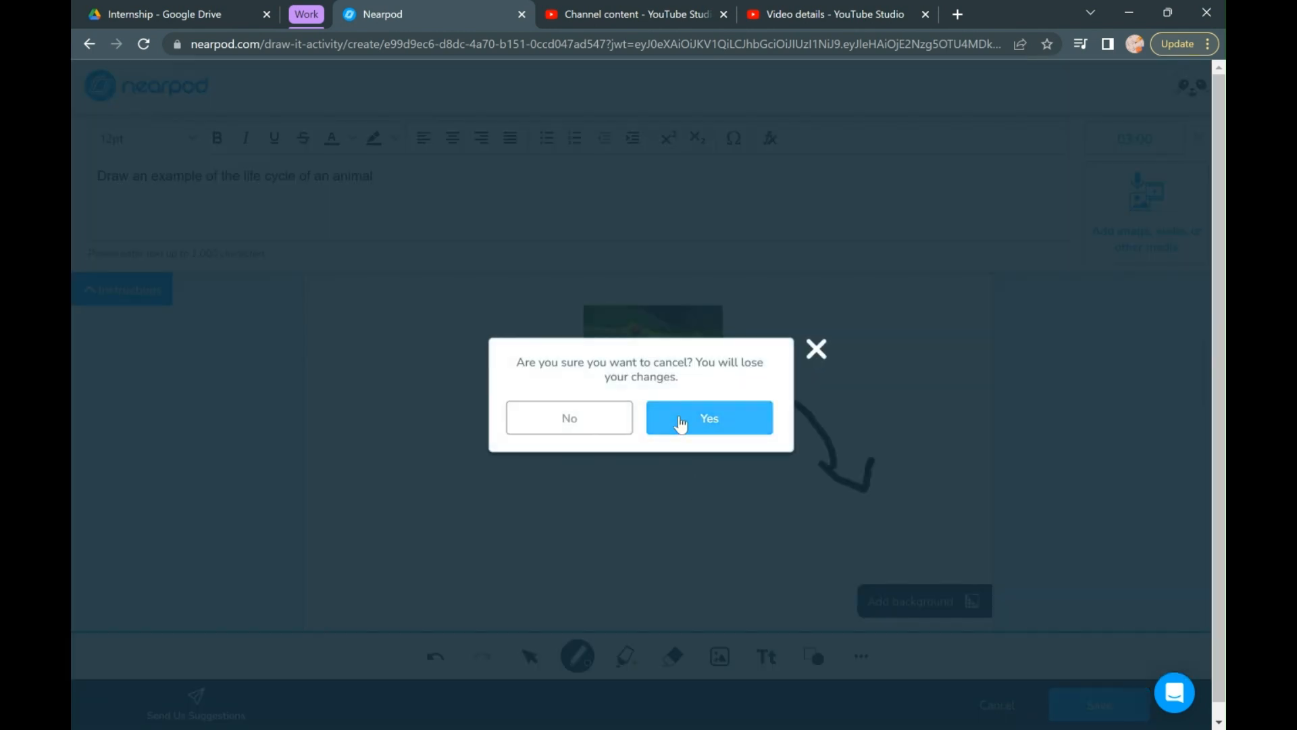
{"action": "left_click", "coordinate": [681, 423]}
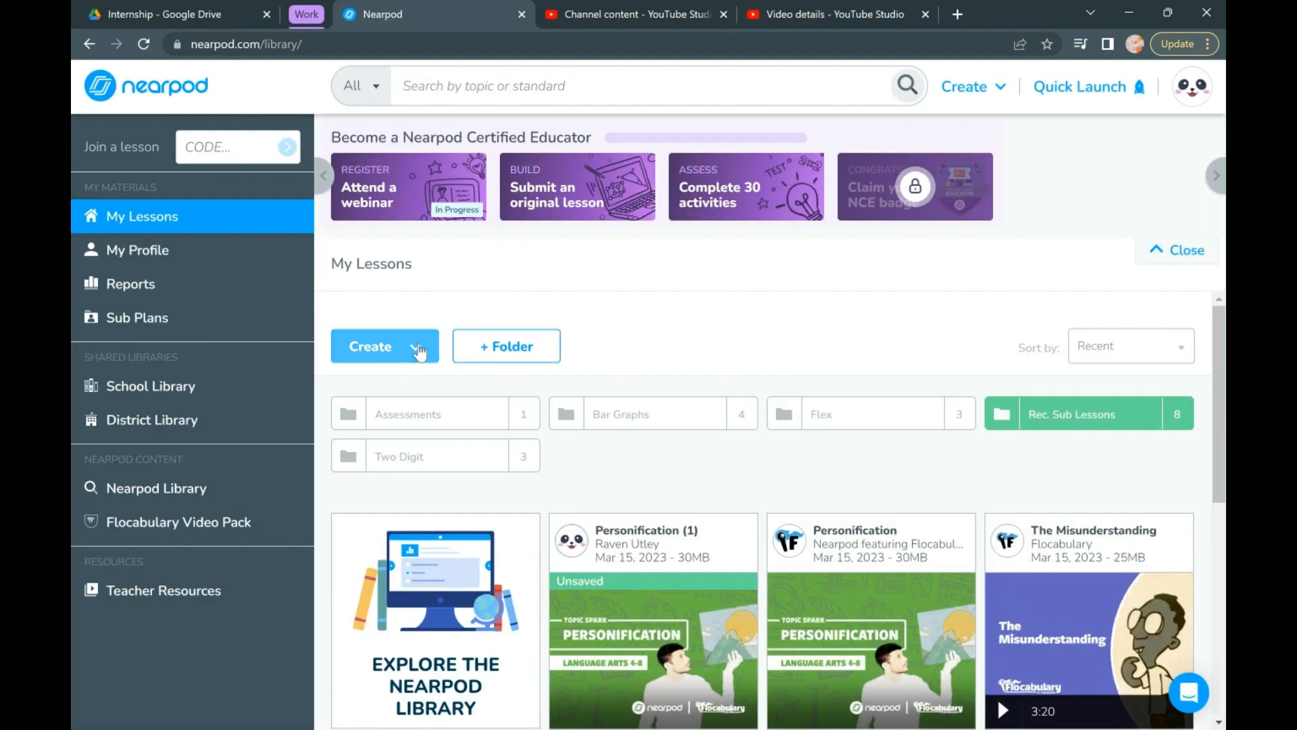
{"action": "left_click", "coordinate": [419, 349]}
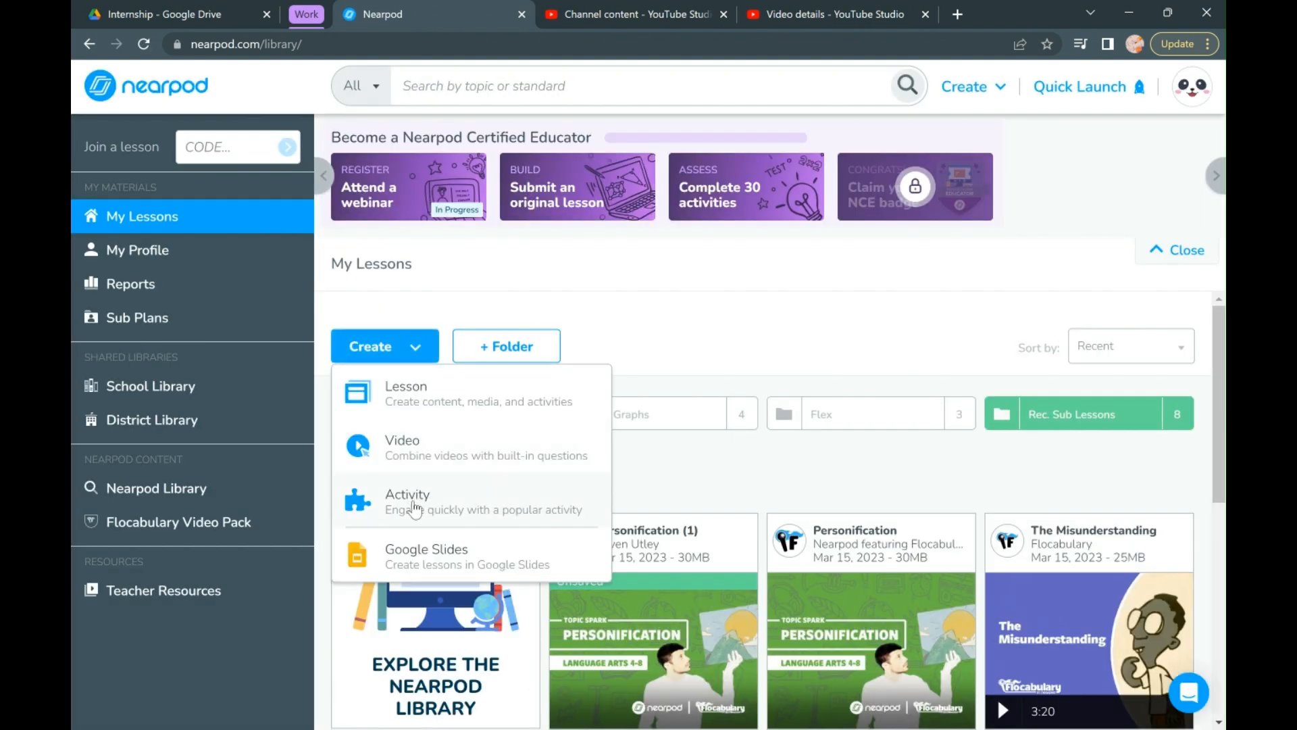
{"action": "left_click", "coordinate": [415, 506]}
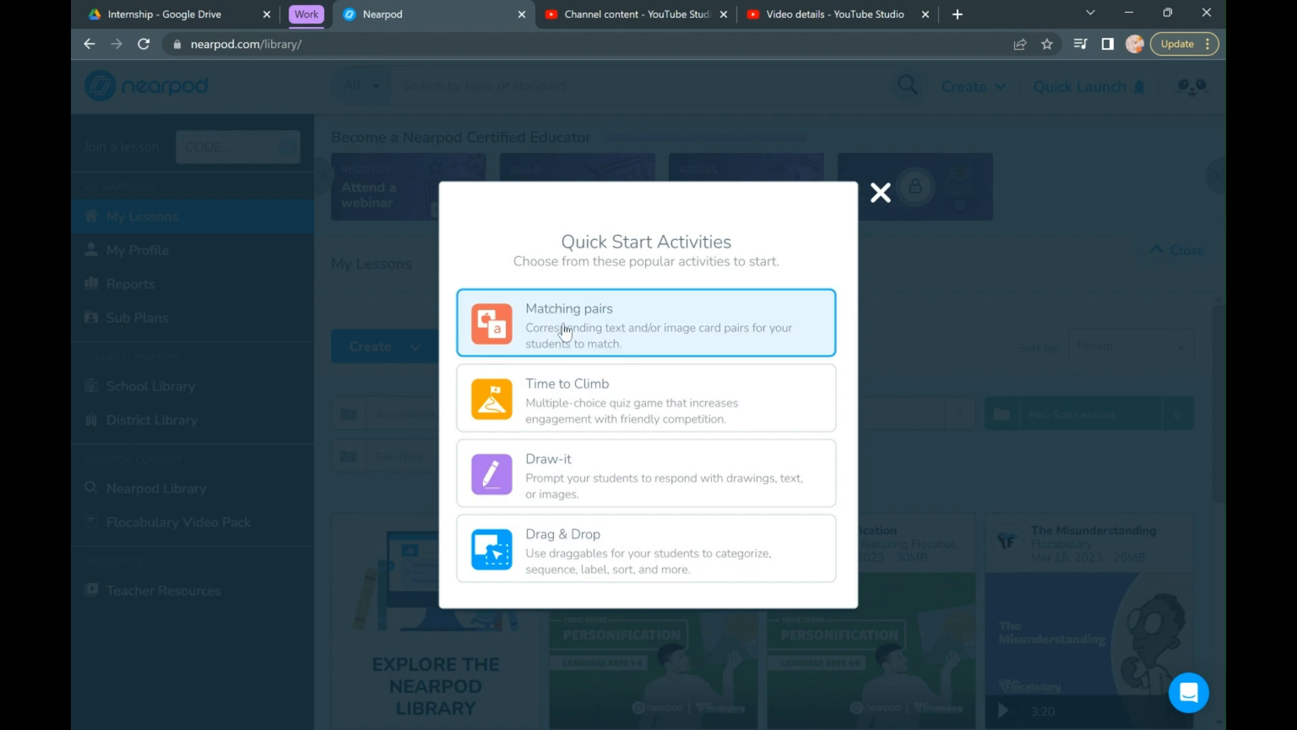
{"action": "left_click", "coordinate": [565, 331]}
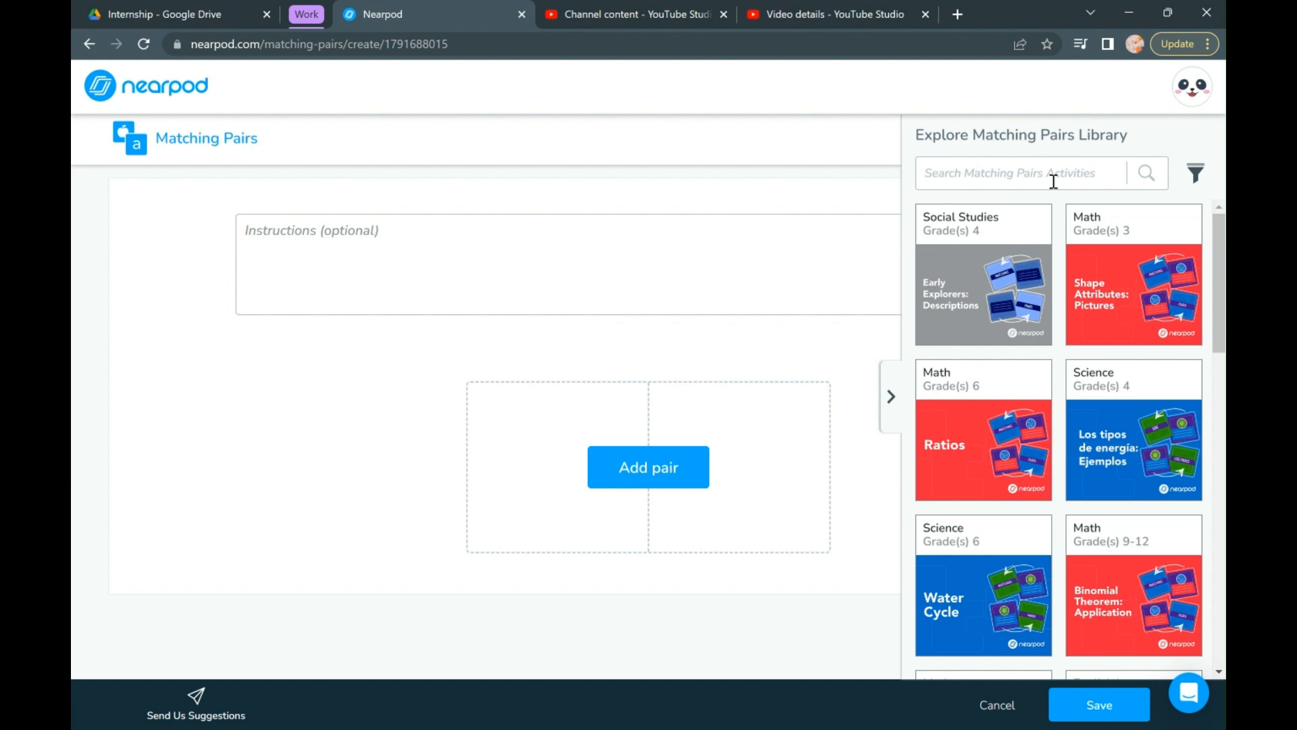
- Filter the Matching Pairs library by the subject Social Studies and 2nd grade, and apply the filter
{"action": "left_click", "coordinate": [1194, 179]}
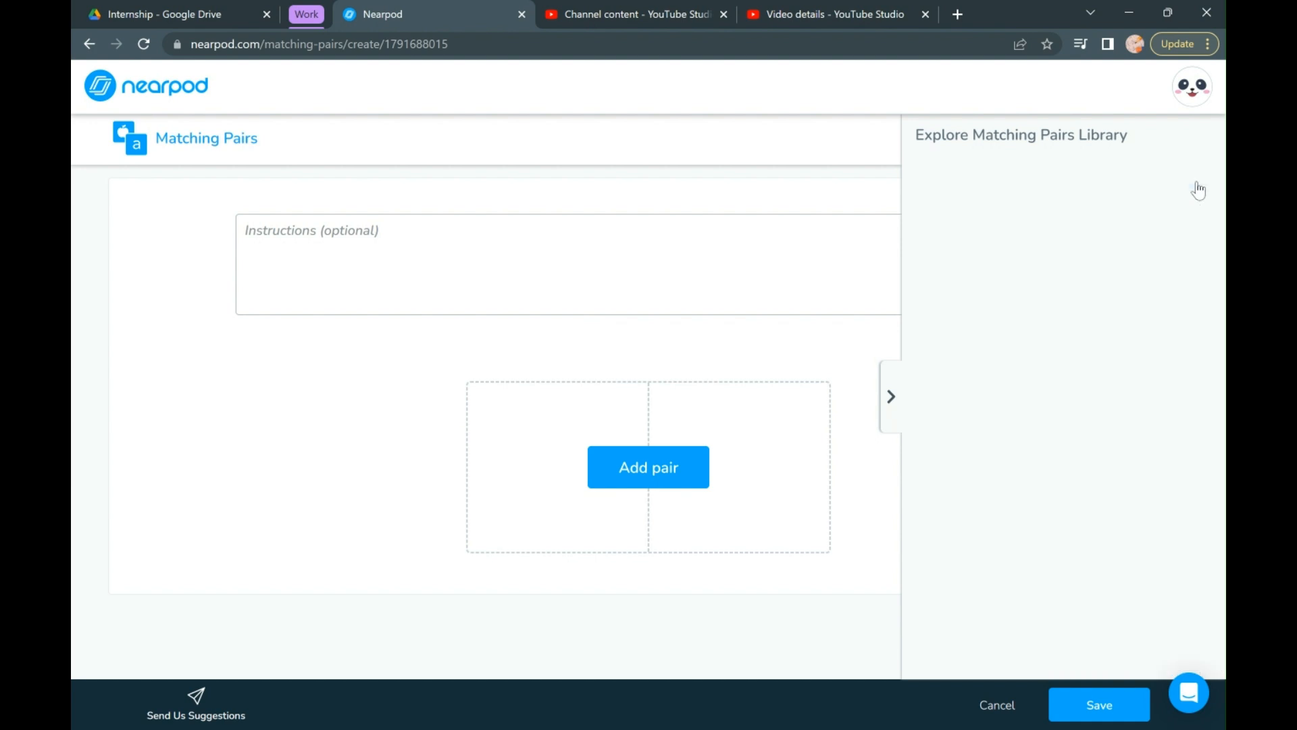
{"action": "left_click", "coordinate": [939, 373]}
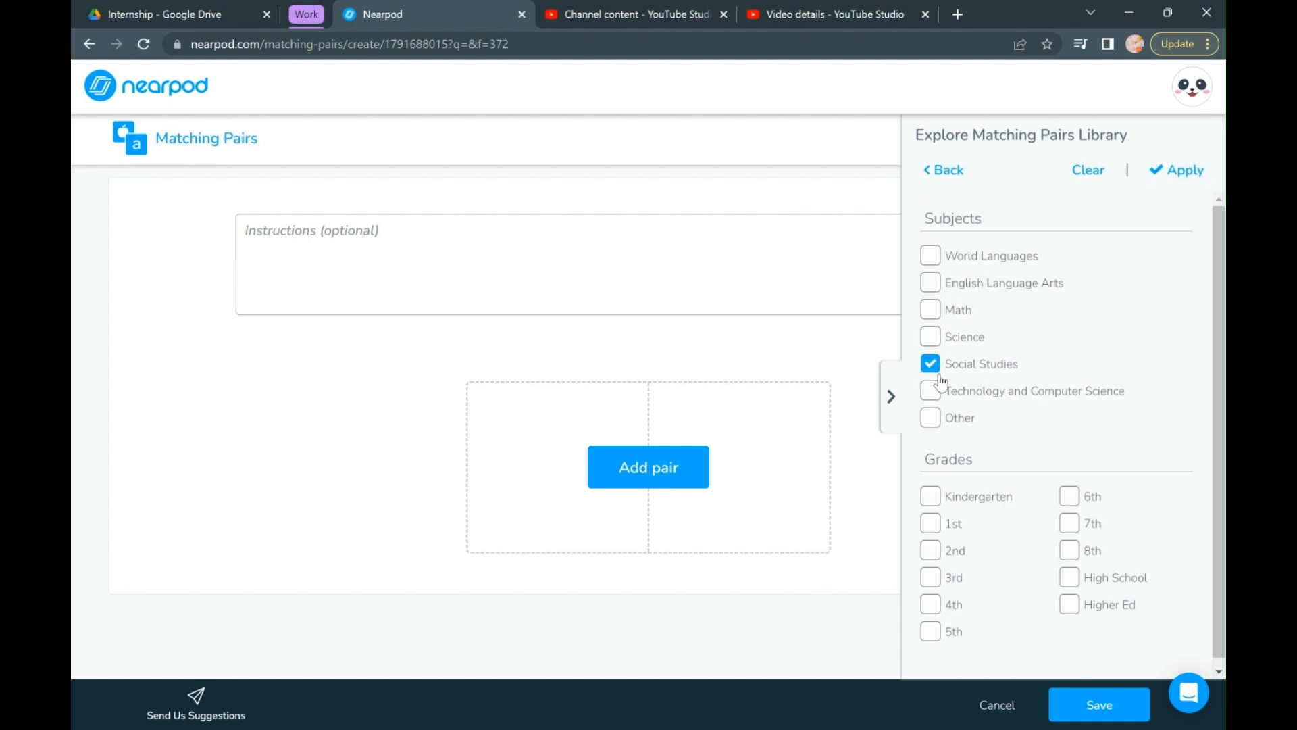
{"action": "left_click", "coordinate": [934, 554]}
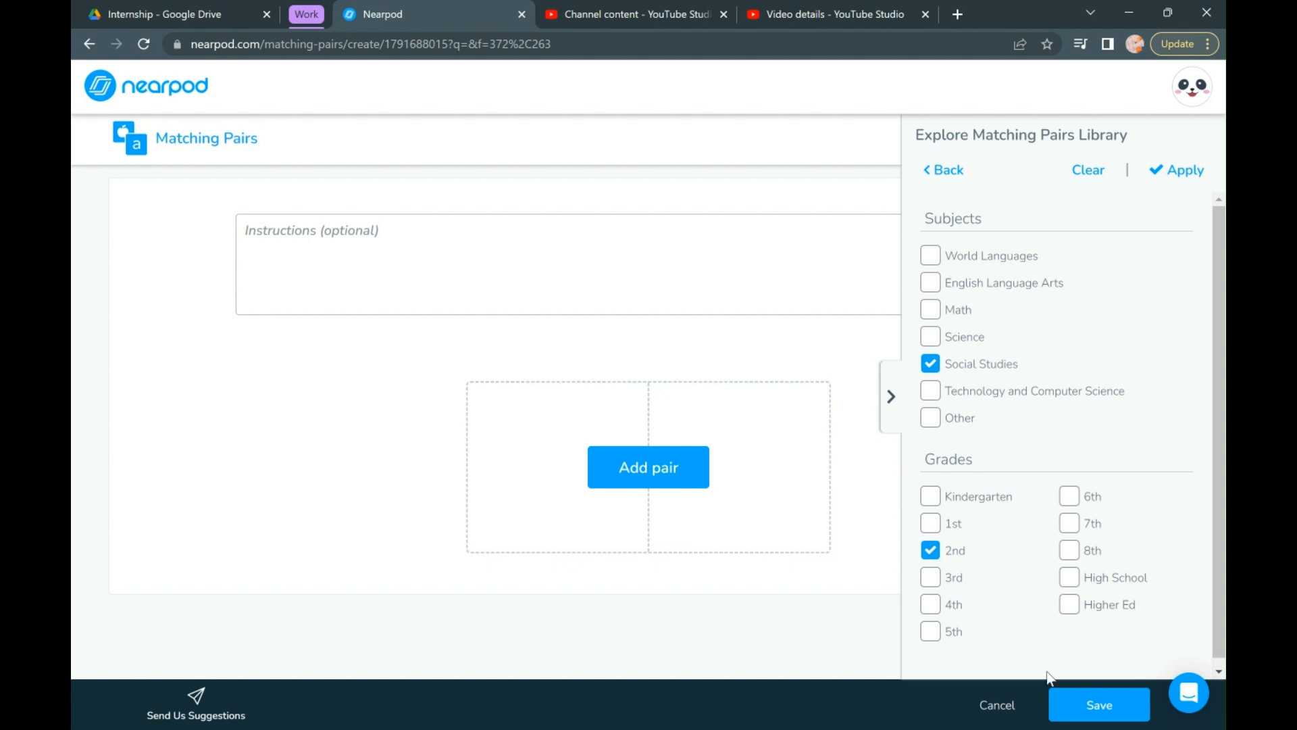
{"action": "left_click", "coordinate": [1089, 715]}
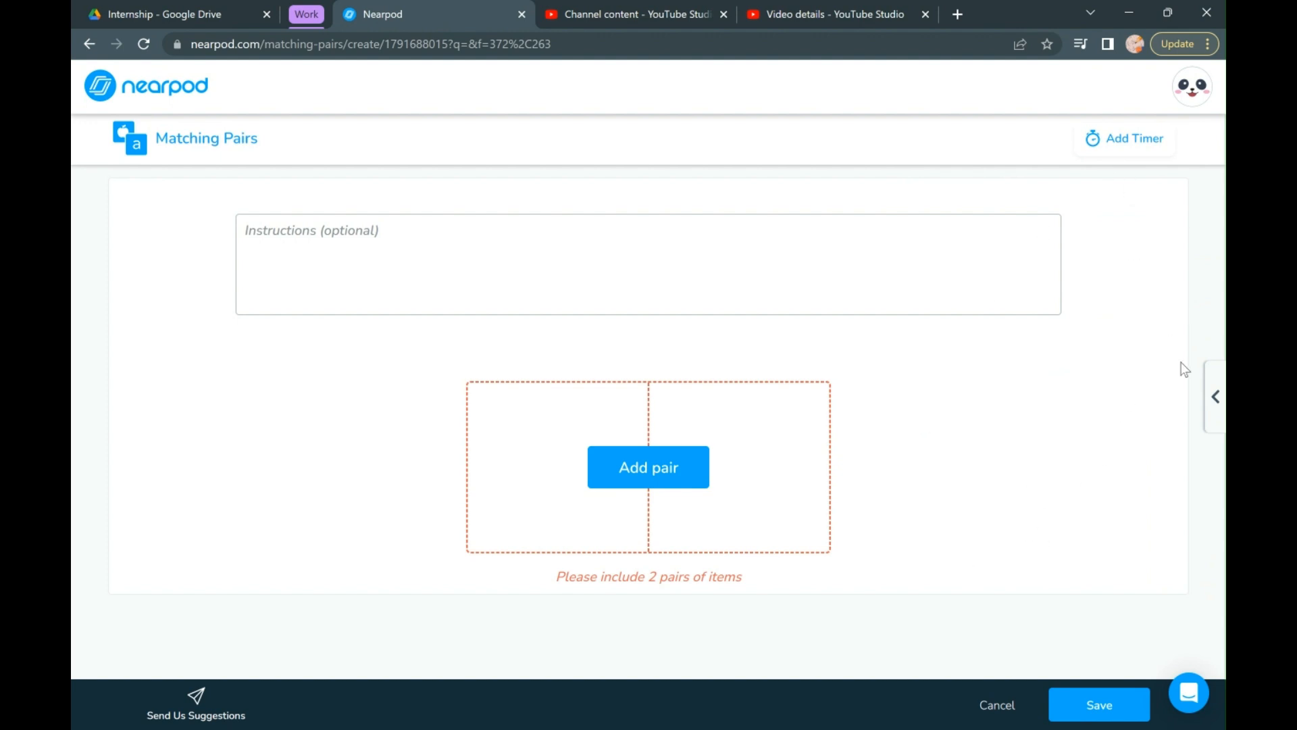
{"action": "left_click", "coordinate": [1216, 399]}
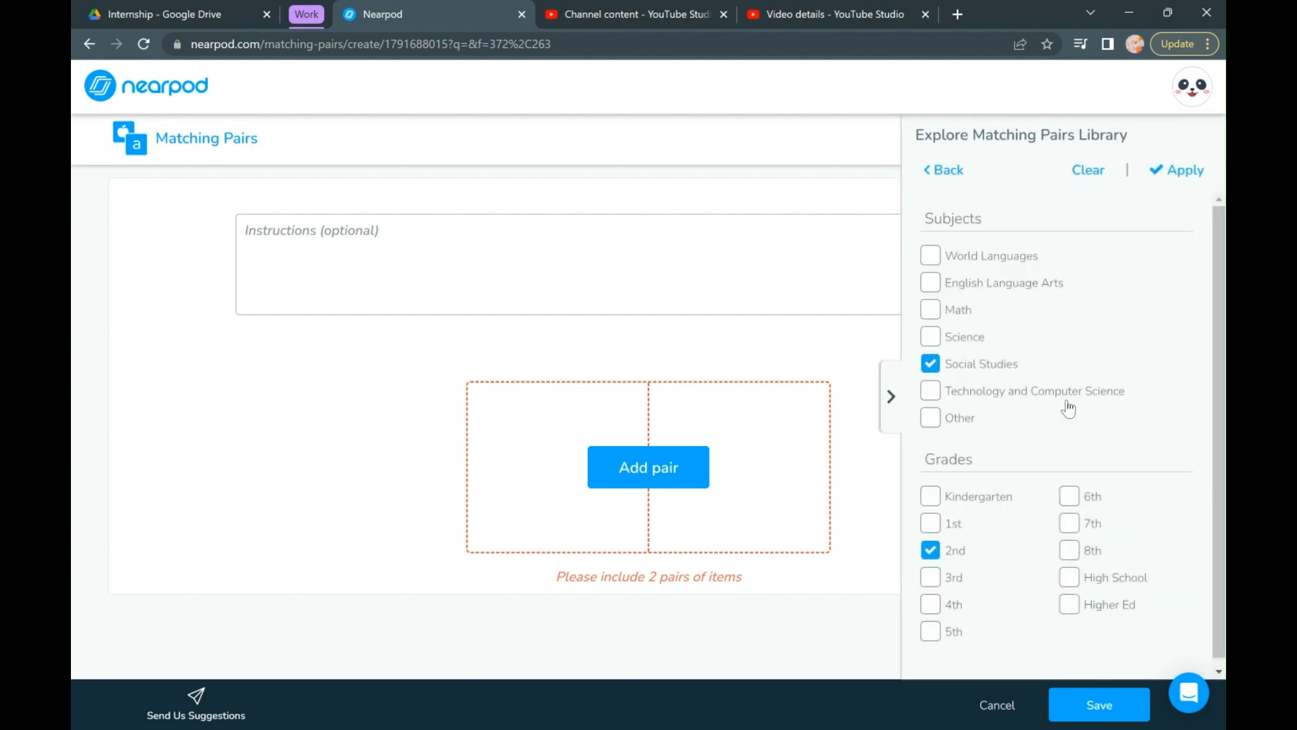
{"action": "left_click", "coordinate": [1173, 182]}
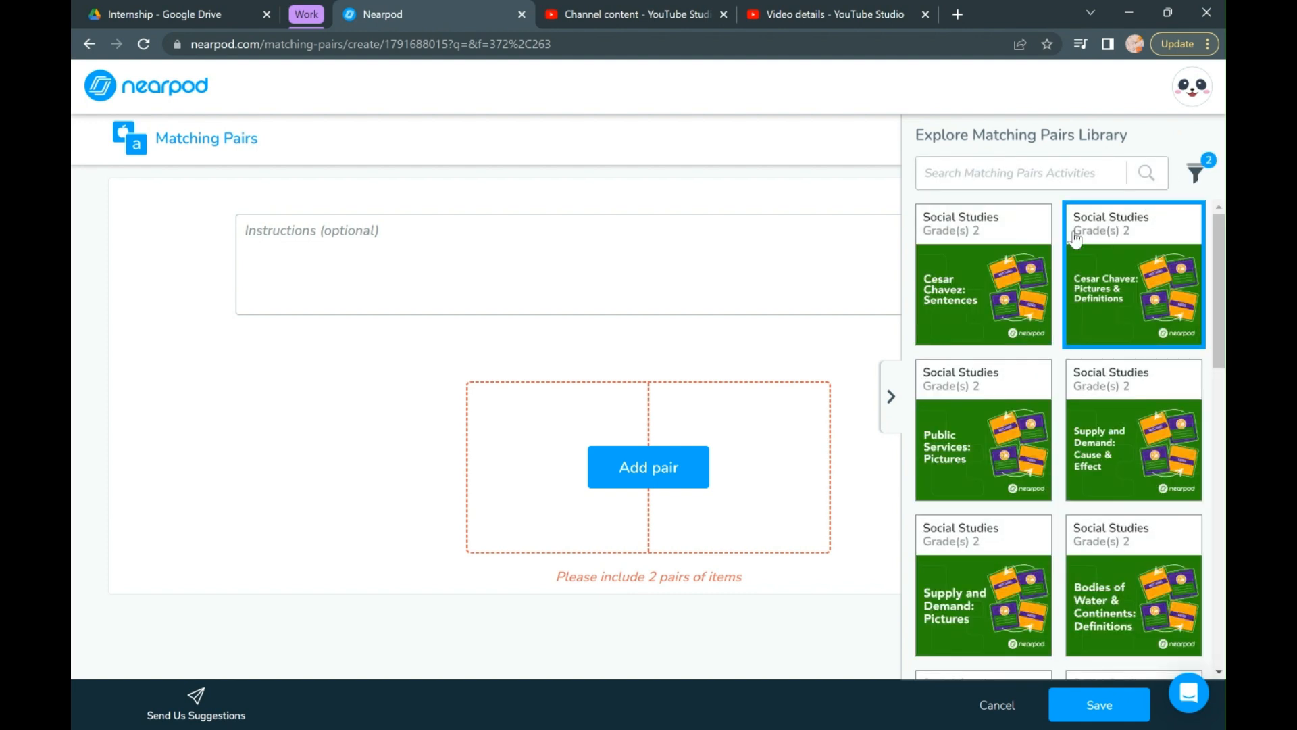
- Load the grade 2 activity "Supply and Demand: Cause & Effect" from the library and collapse the library
{"action": "scroll", "coordinate": [992, 440], "scroll_direction": "down", "scroll_amount": 2}
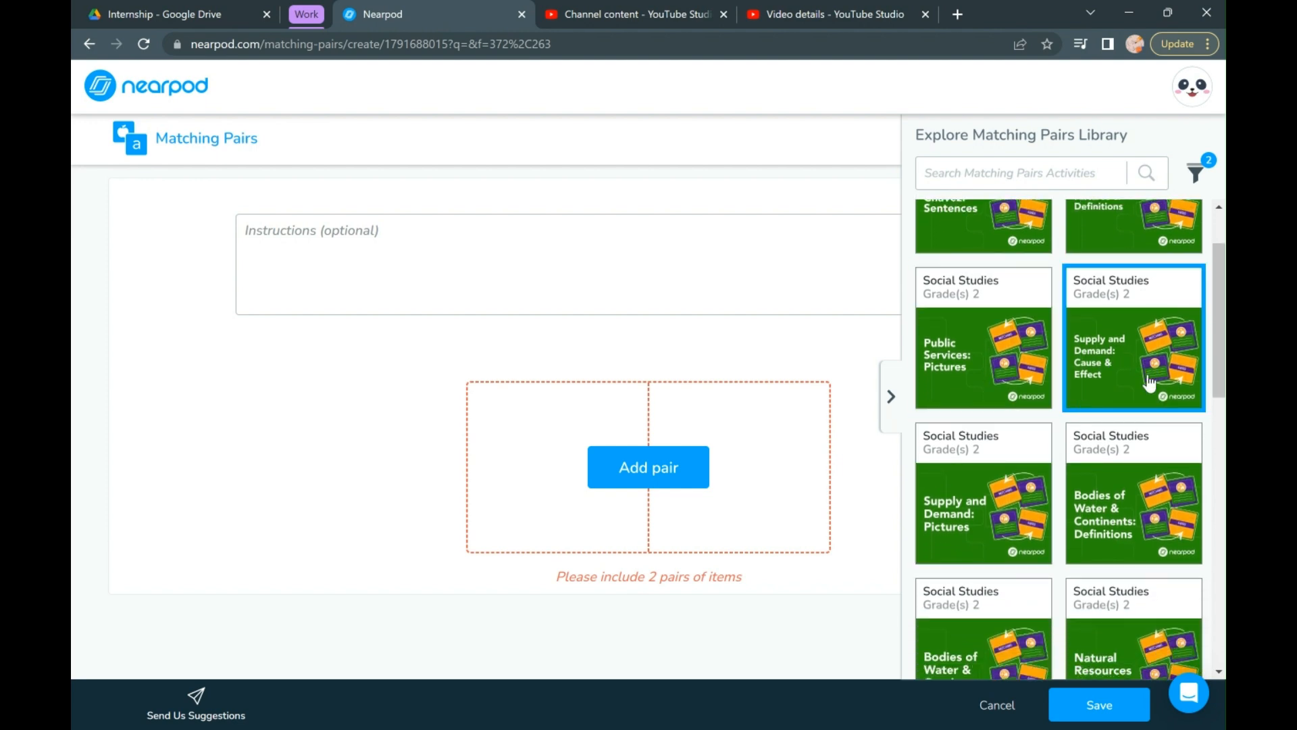
{"action": "left_click", "coordinate": [1148, 381]}
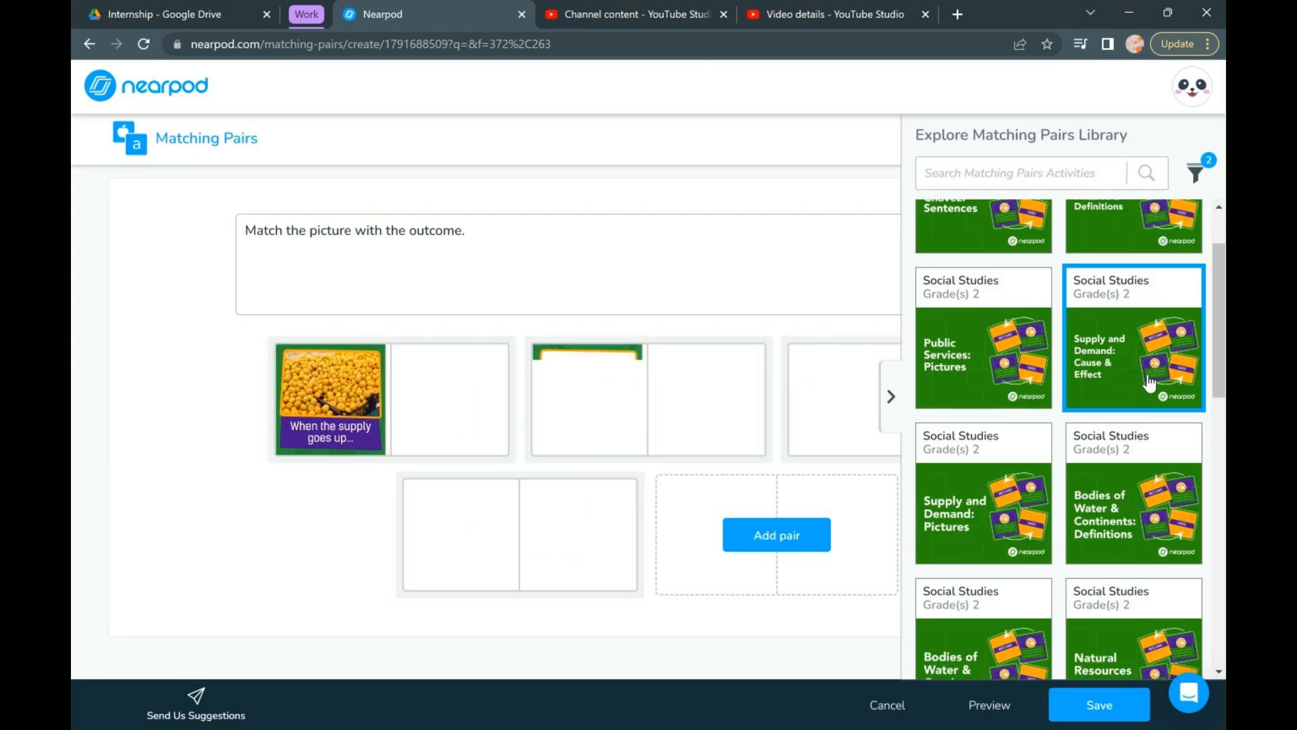
{"action": "left_click", "coordinate": [892, 398]}
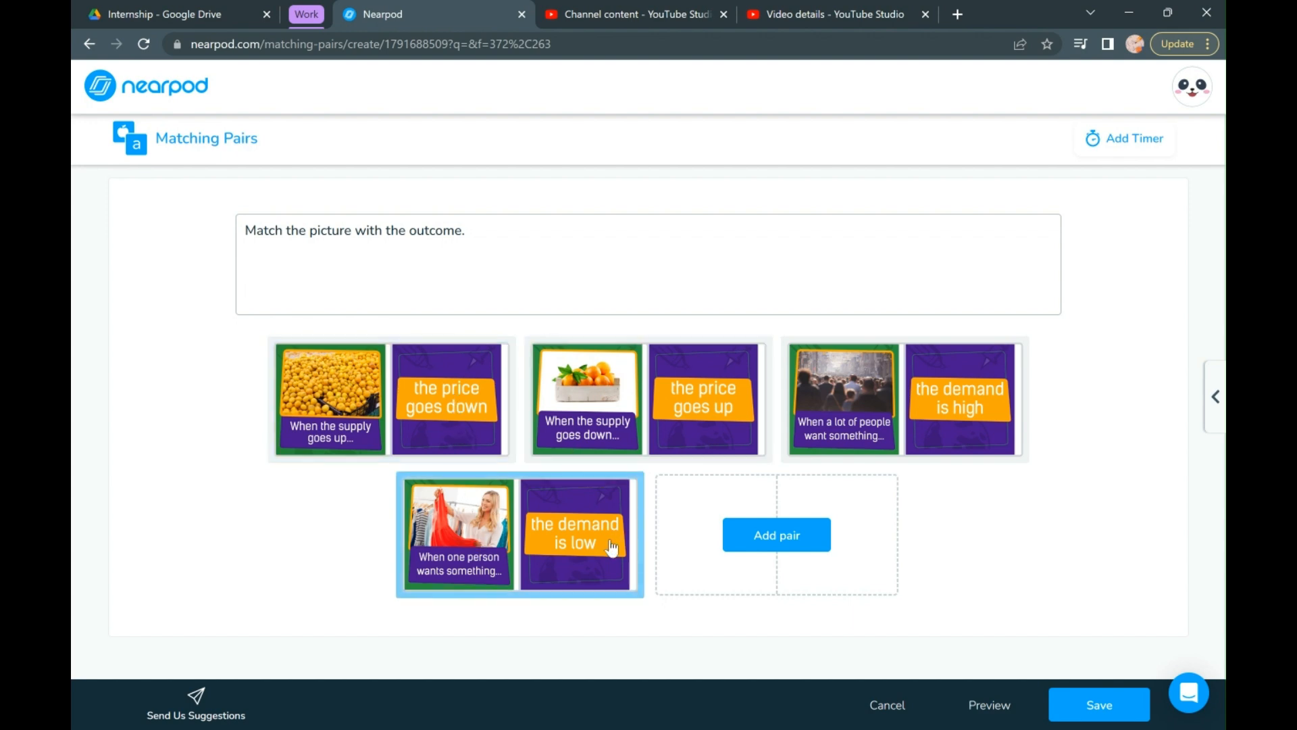
- Save the Matching Pairs activity and its lesson, exit the editor, and preview the Untitled Lesson from My Lessons
{"action": "left_click", "coordinate": [1084, 719]}
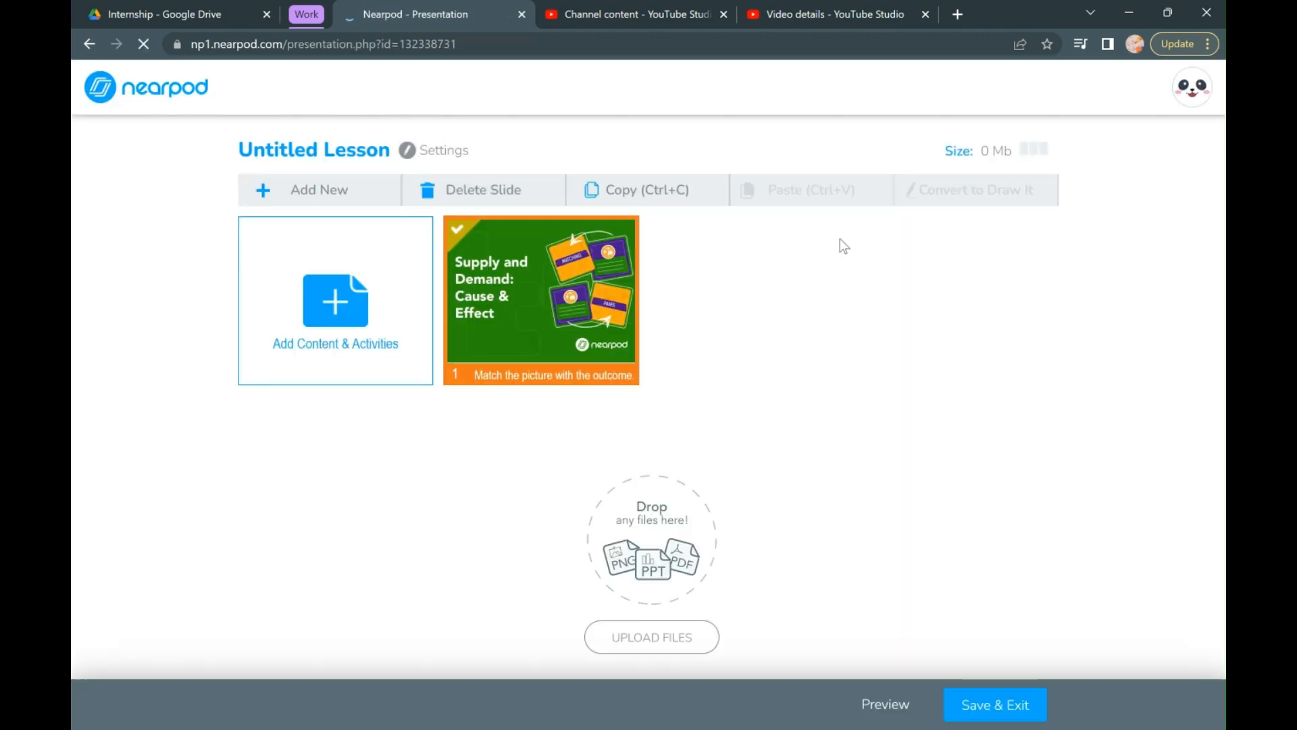
{"action": "left_click", "coordinate": [978, 709]}
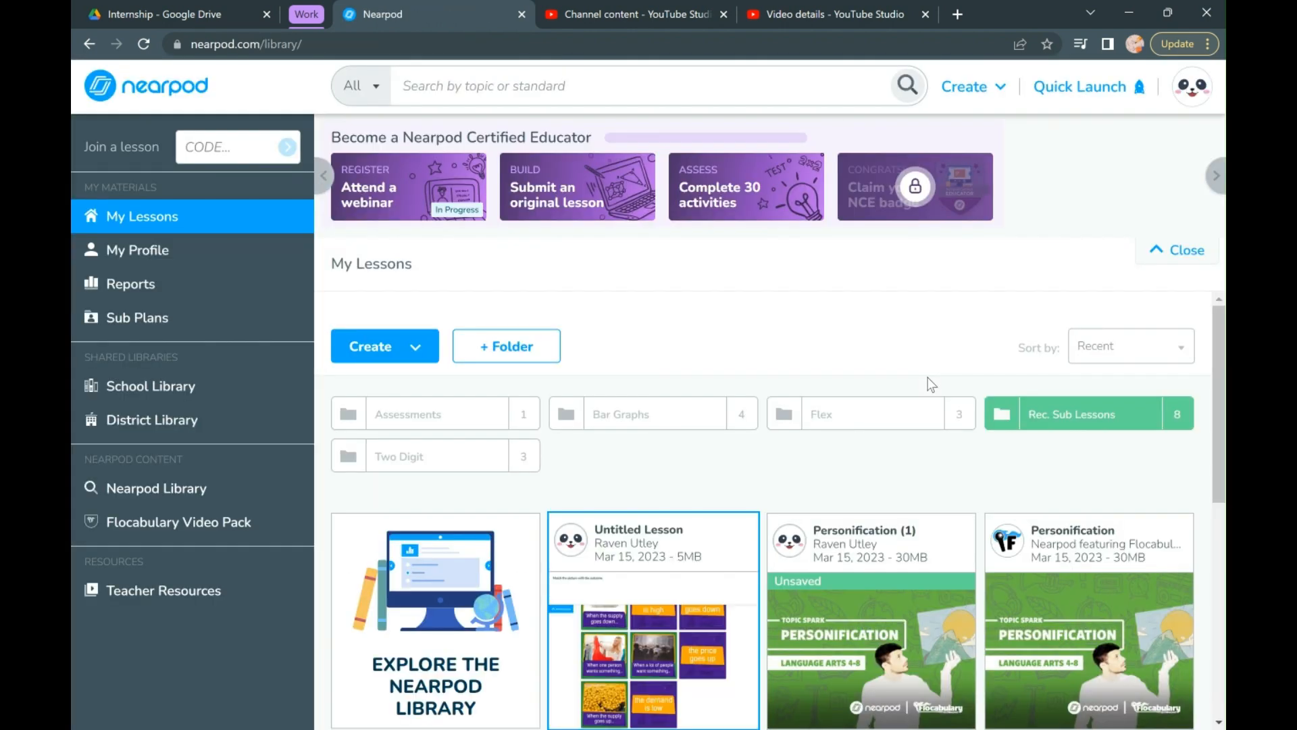
{"action": "scroll", "coordinate": [692, 497], "scroll_direction": "down", "scroll_amount": 3}
{"action": "mouse_move", "coordinate": [692, 497]}
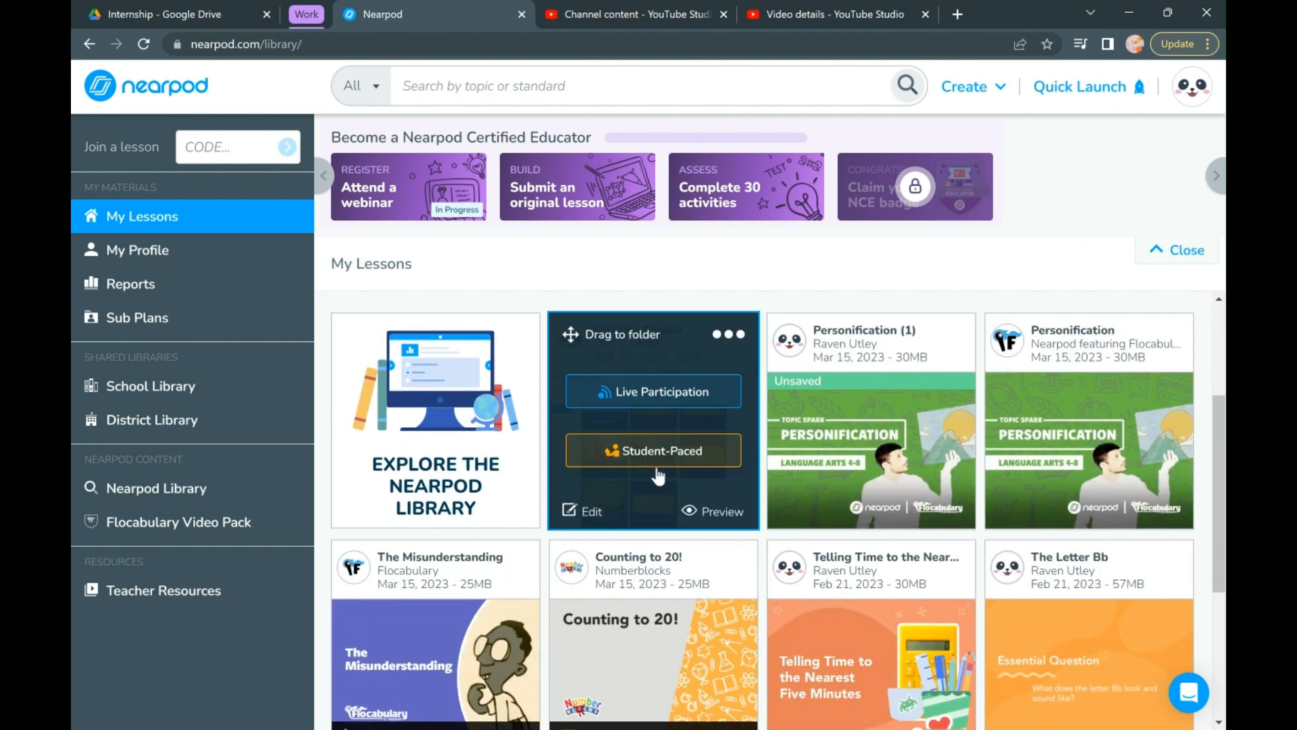
{"action": "left_click", "coordinate": [719, 519]}
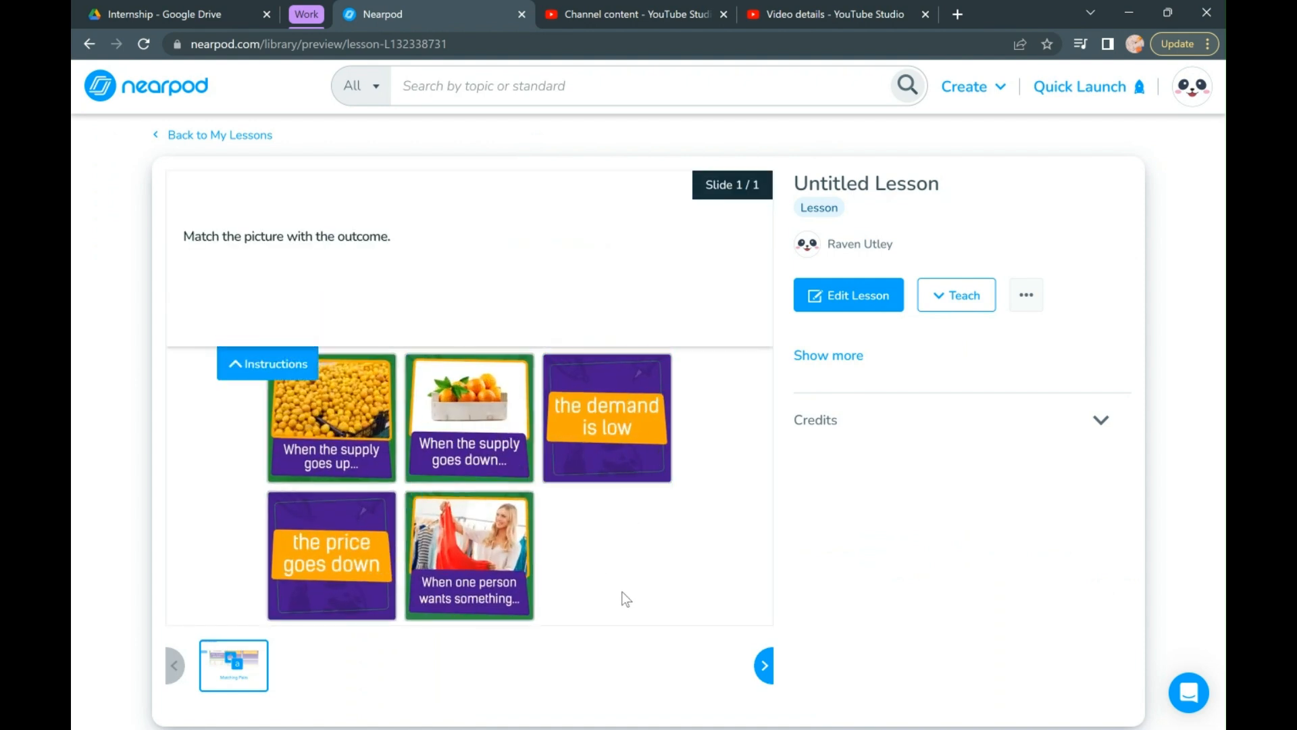
- Collapse the instructions and match "When the supply goes down" with "the price goes up" and "When one person wants something" with "the demand is low"
{"action": "left_click", "coordinate": [264, 369]}
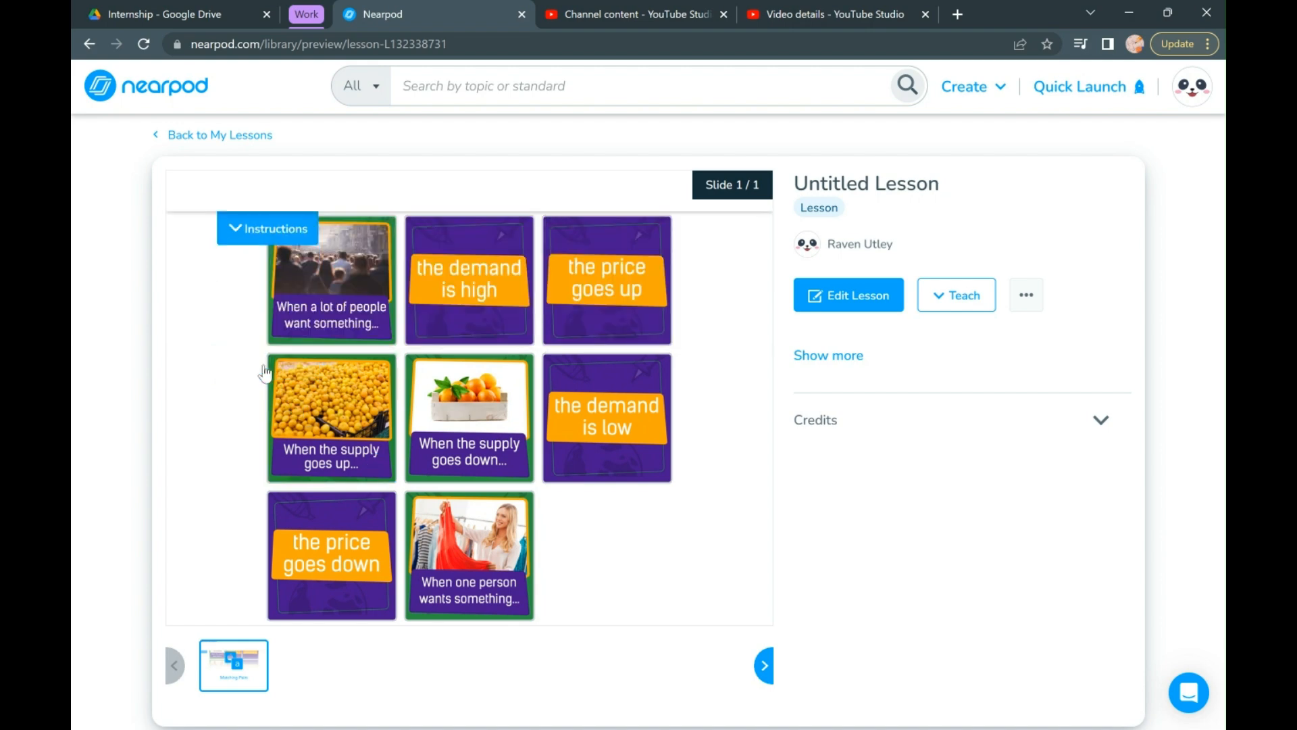
{"action": "left_click", "coordinate": [494, 417]}
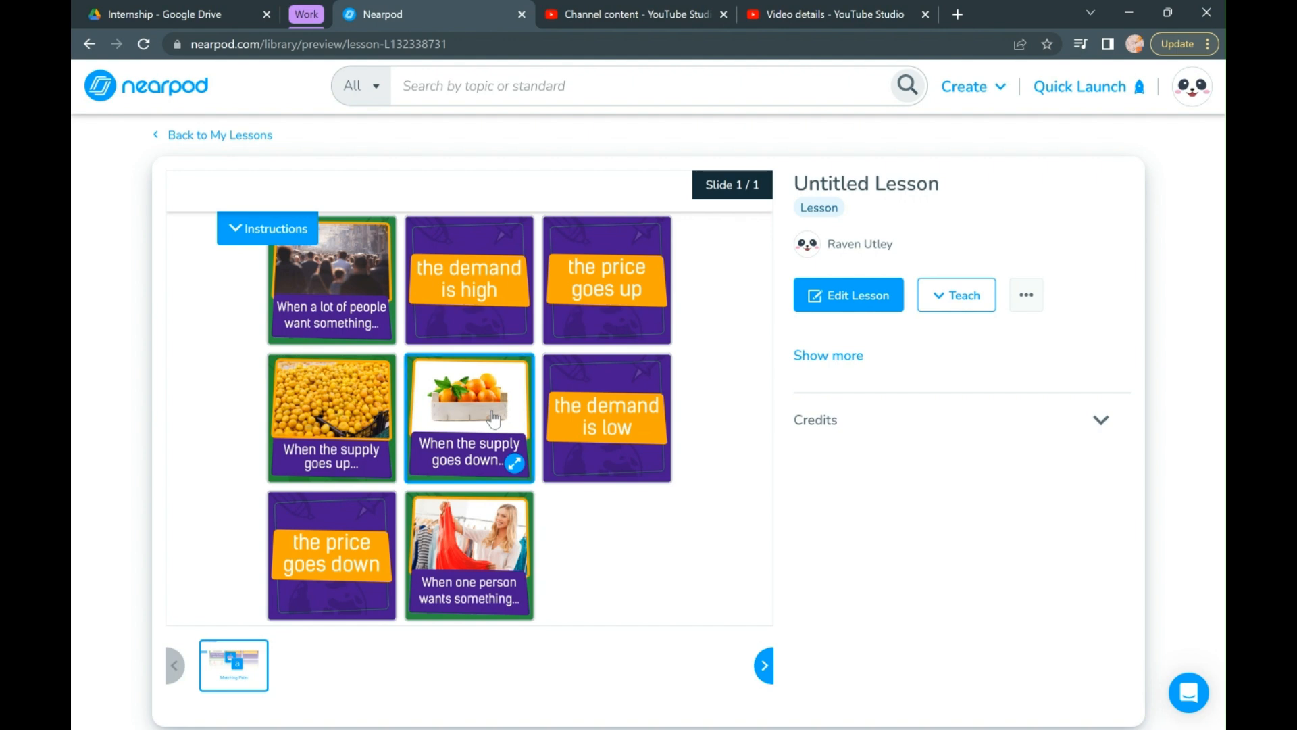
{"action": "left_click", "coordinate": [628, 280]}
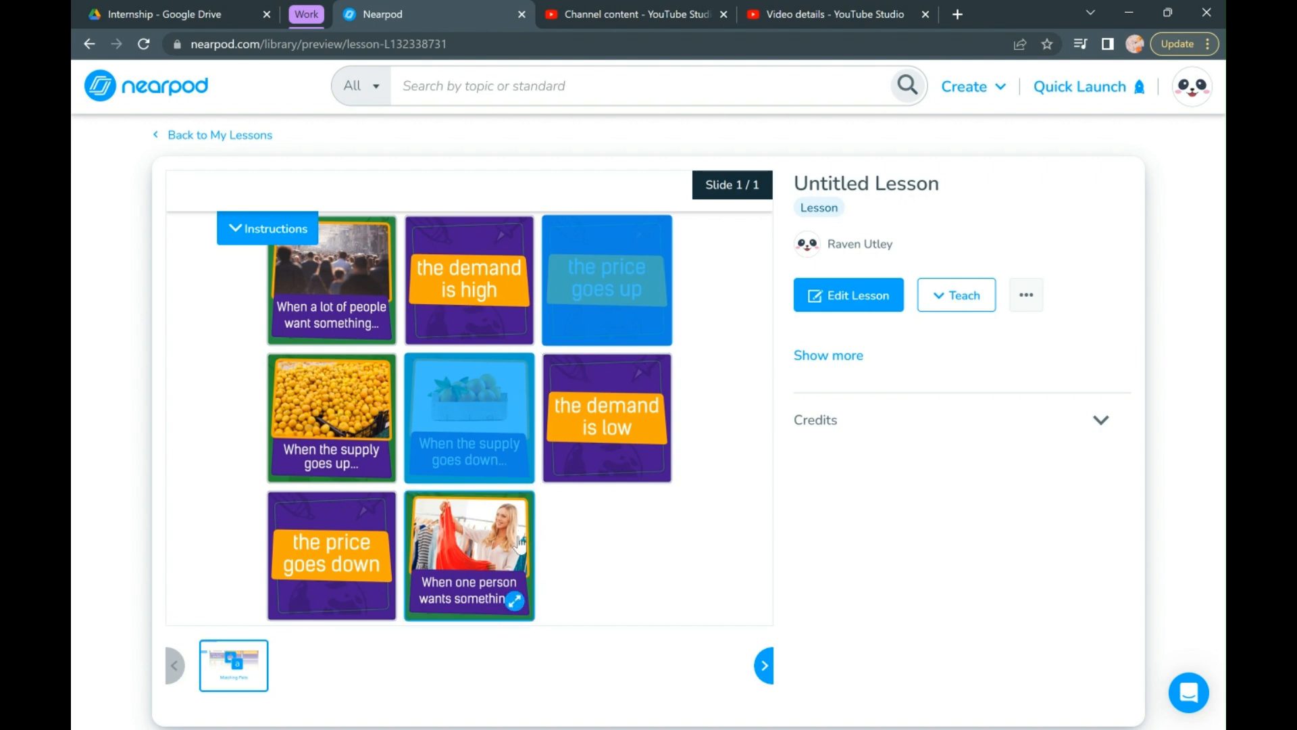
{"action": "left_click", "coordinate": [478, 553]}
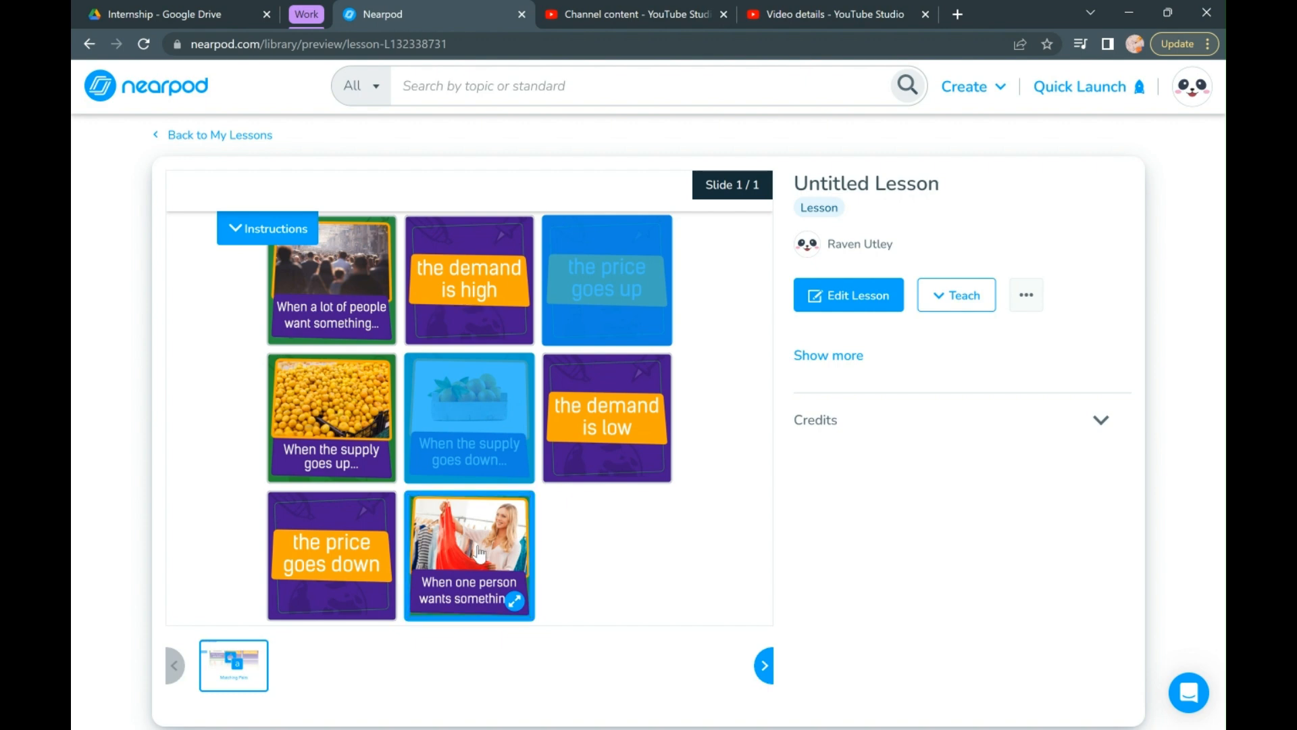
{"action": "left_click", "coordinate": [610, 463]}
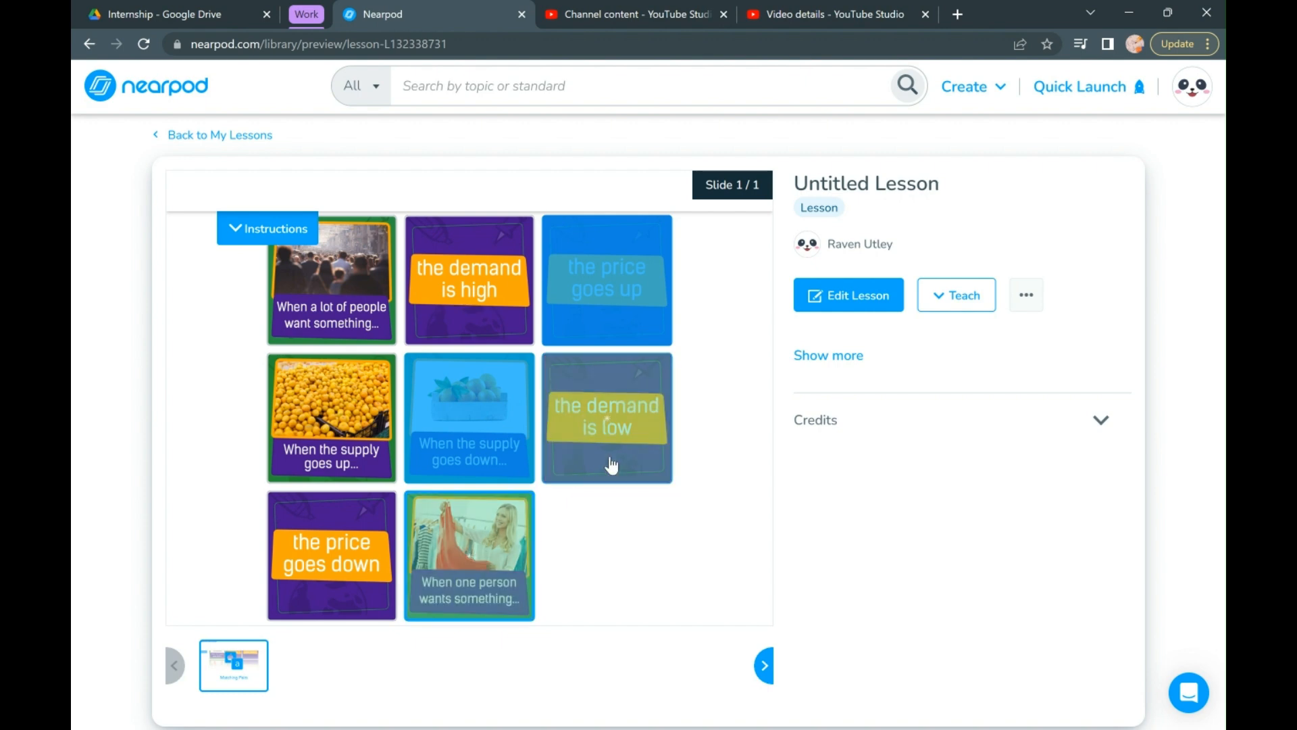
- Match "When a lot of people want something" with "the demand is high" and "When the supply goes up" with "the price goes down", and dismiss the completion dialog
{"action": "left_click", "coordinate": [358, 289]}
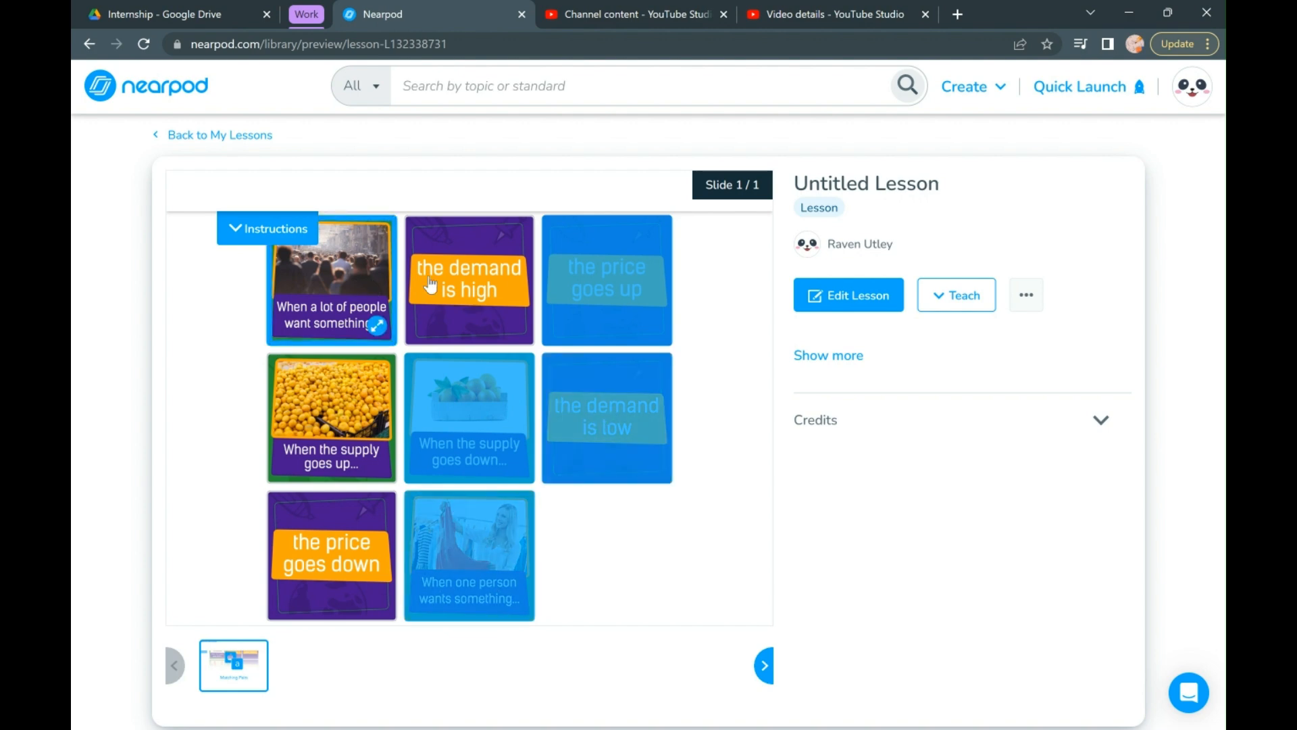
{"action": "left_click", "coordinate": [500, 289]}
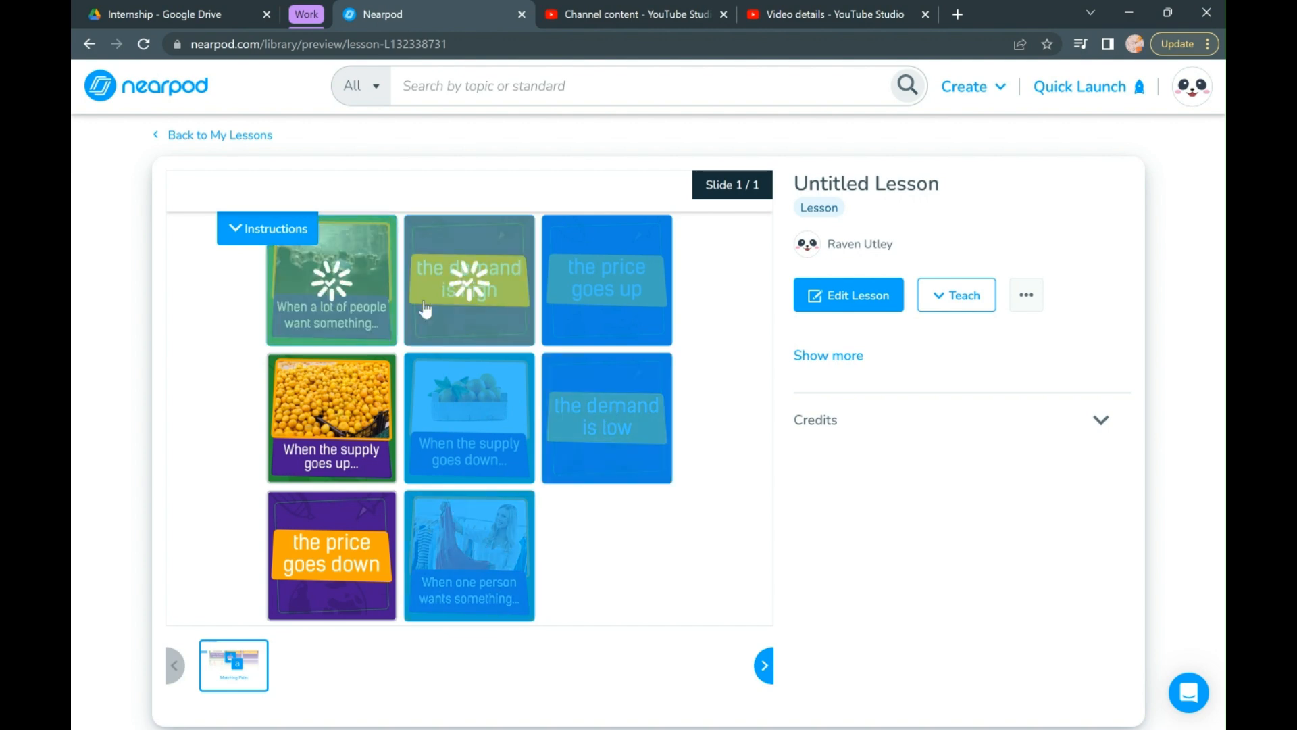
{"action": "left_click", "coordinate": [336, 413]}
{"action": "left_click", "coordinate": [344, 567]}
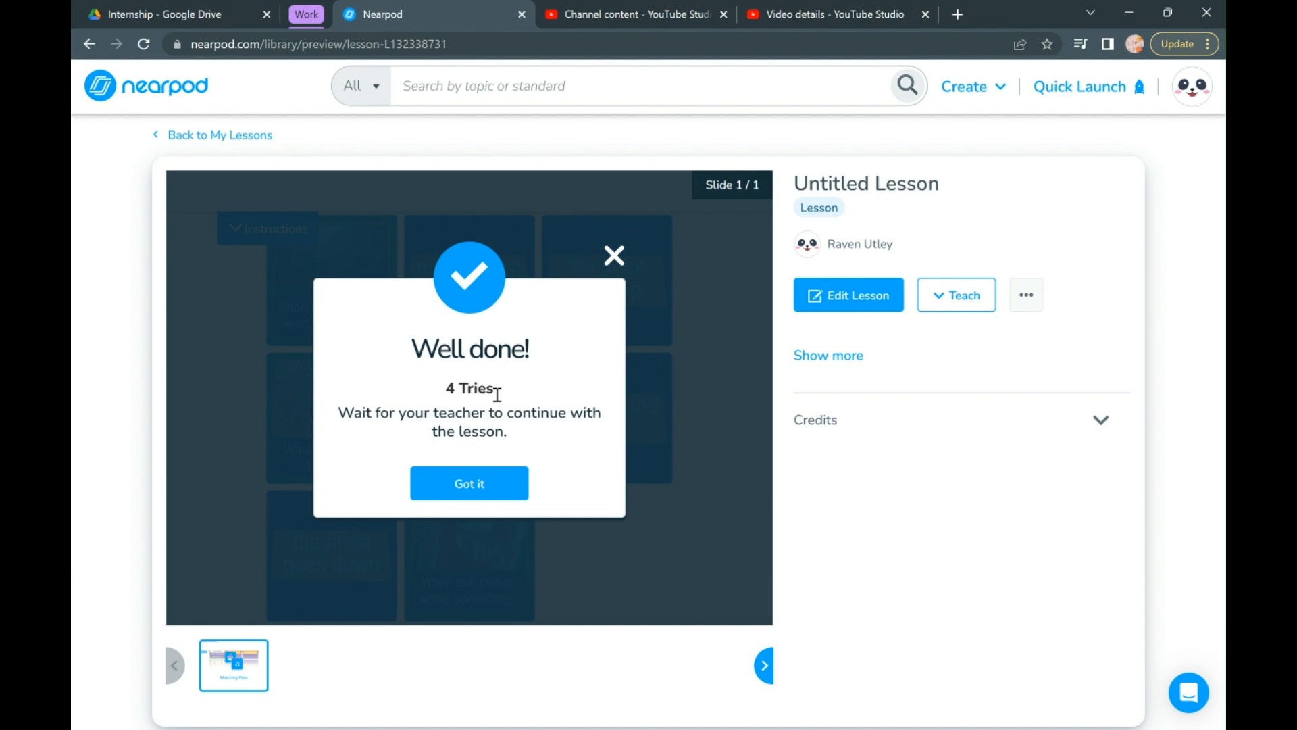
{"action": "left_click", "coordinate": [615, 256]}
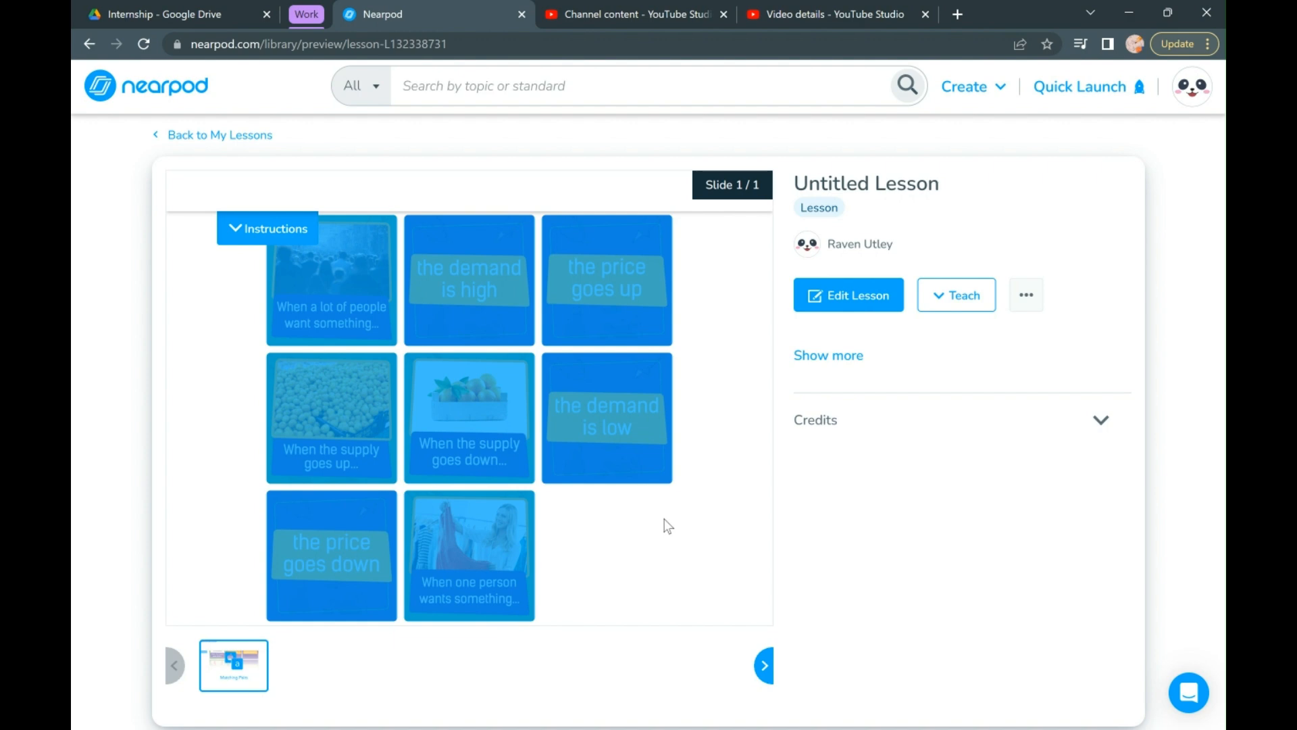
- Return to My Lessons and create a Time to Climb activity from the quick start activities
{"action": "left_click", "coordinate": [239, 139]}
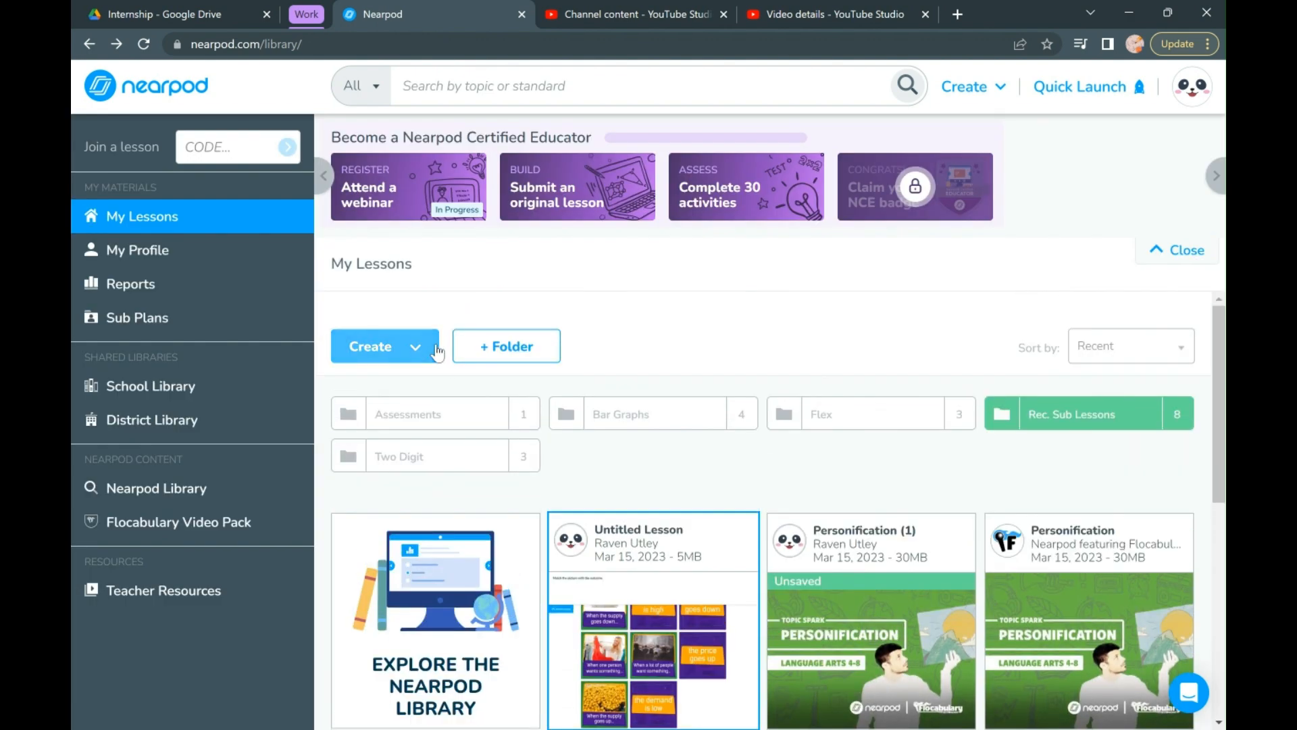
{"action": "left_click", "coordinate": [436, 352]}
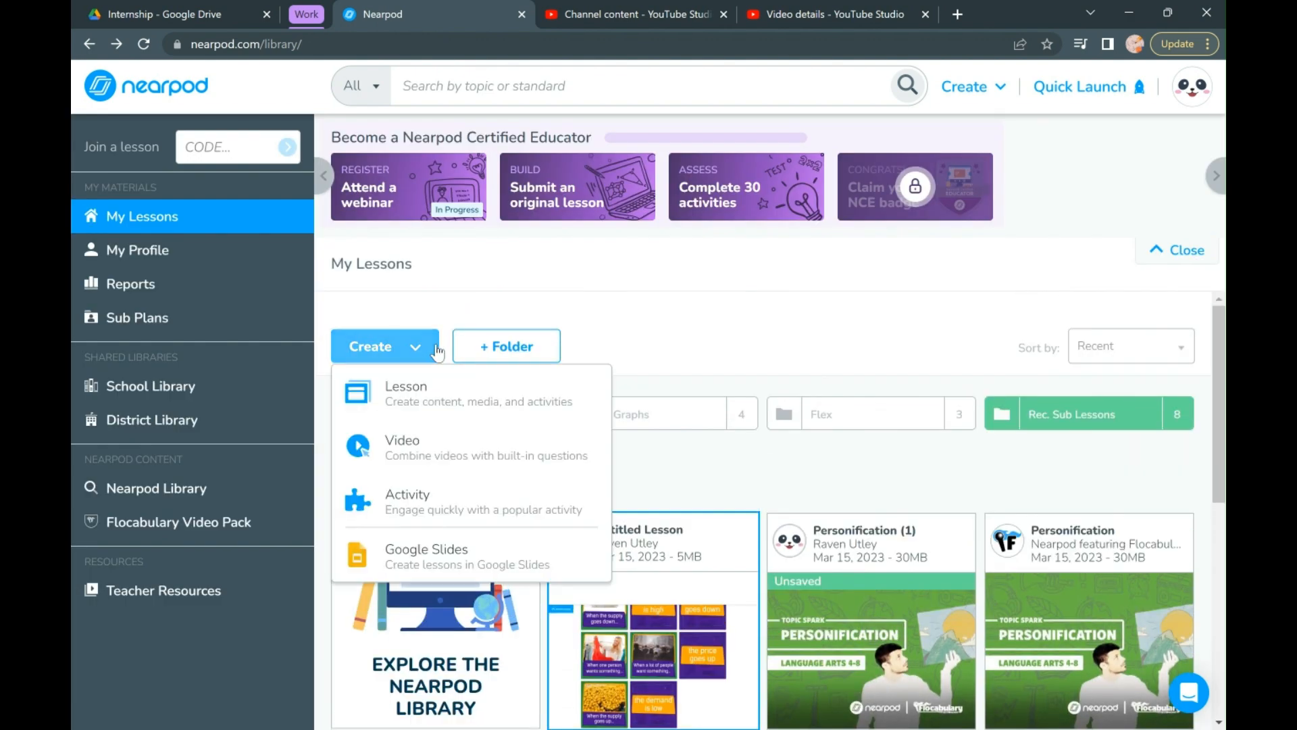
{"action": "left_click", "coordinate": [414, 517]}
{"action": "left_click", "coordinate": [590, 403]}
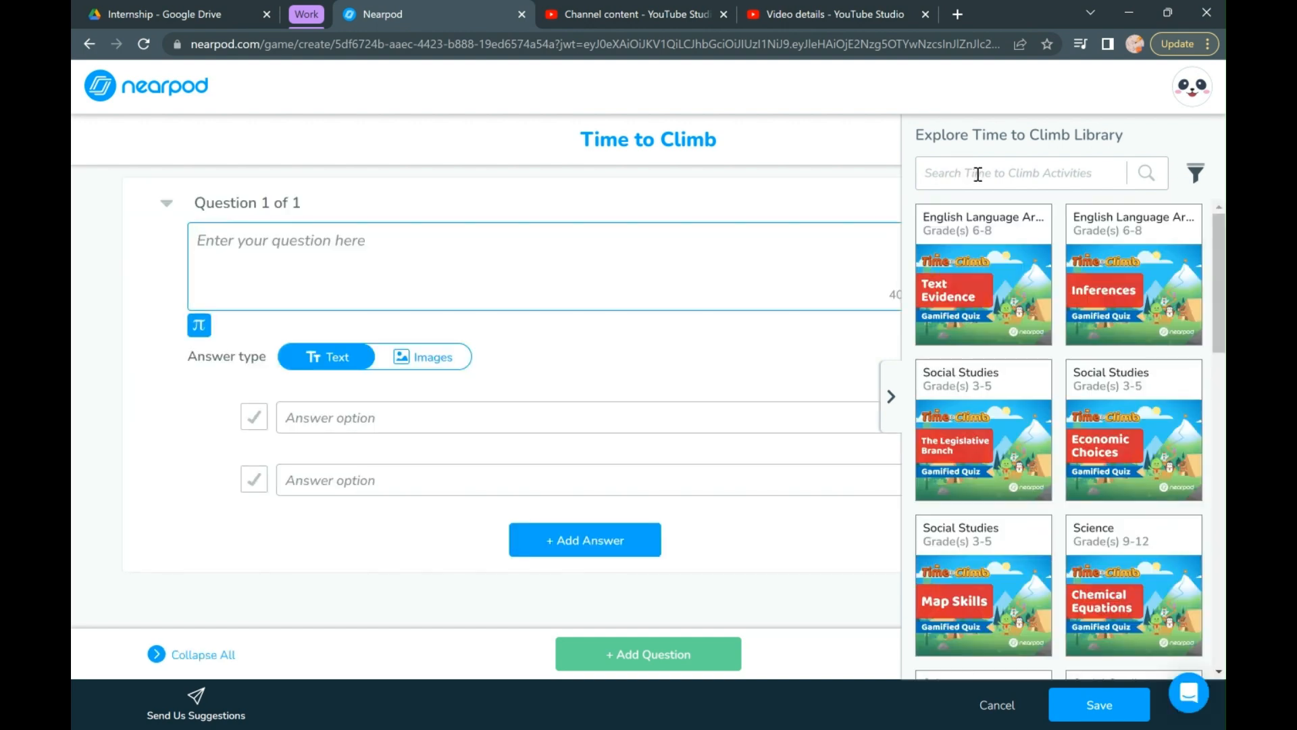
- Filter the Time to Climb library by the subject Math and 3rd grade, and apply the filter
{"action": "left_click", "coordinate": [1202, 183]}
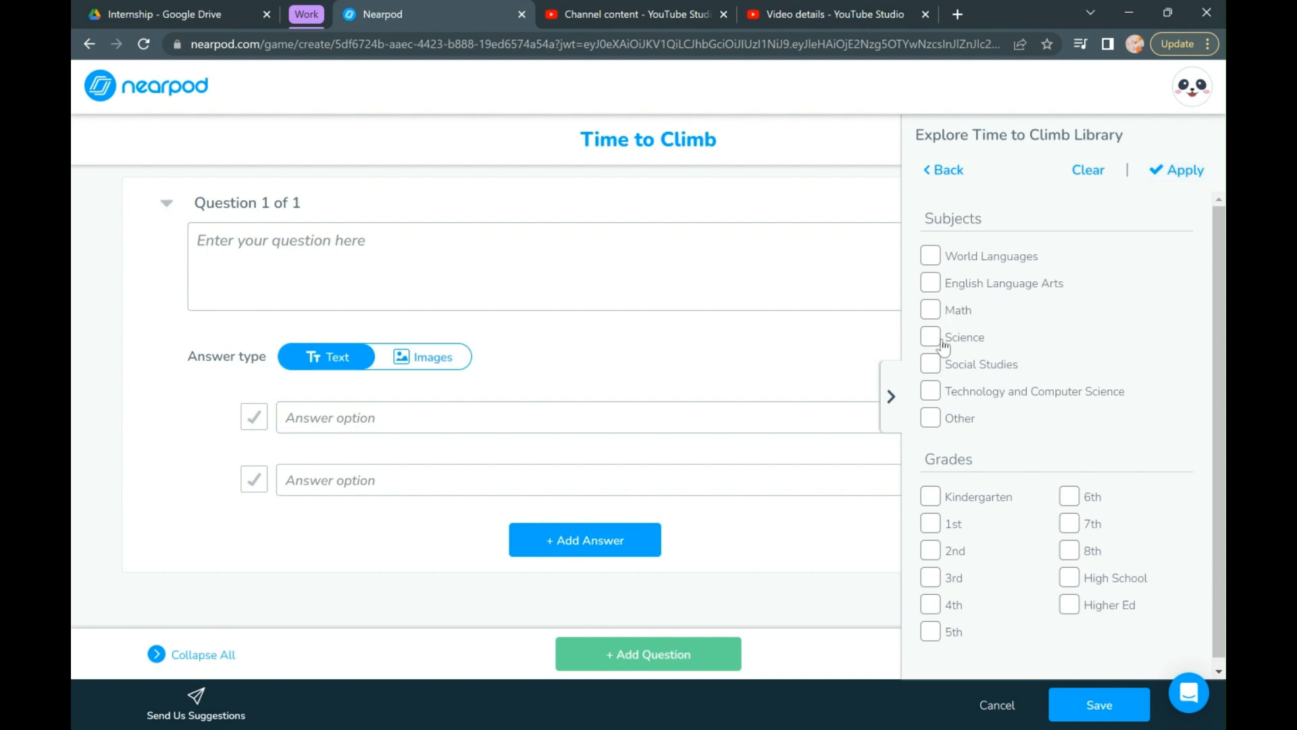
{"action": "left_click", "coordinate": [938, 318]}
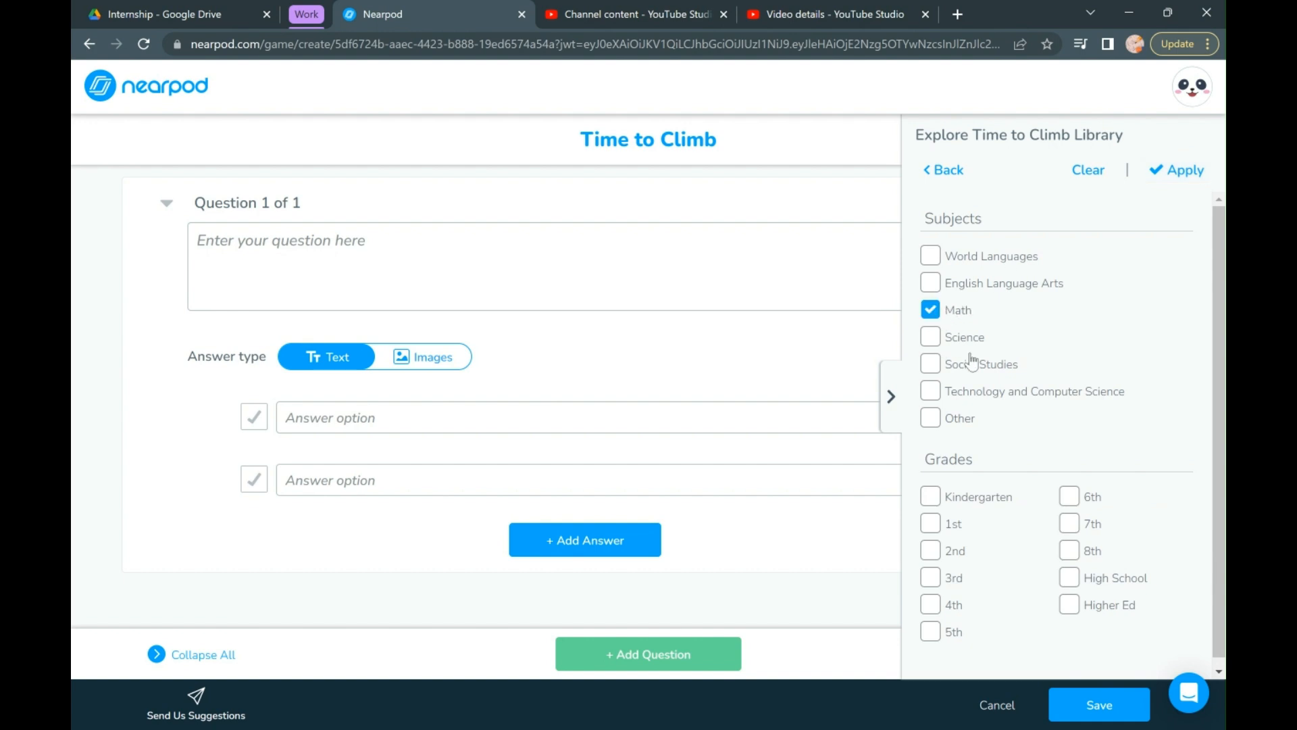
{"action": "left_click", "coordinate": [933, 578]}
{"action": "left_click", "coordinate": [1176, 172]}
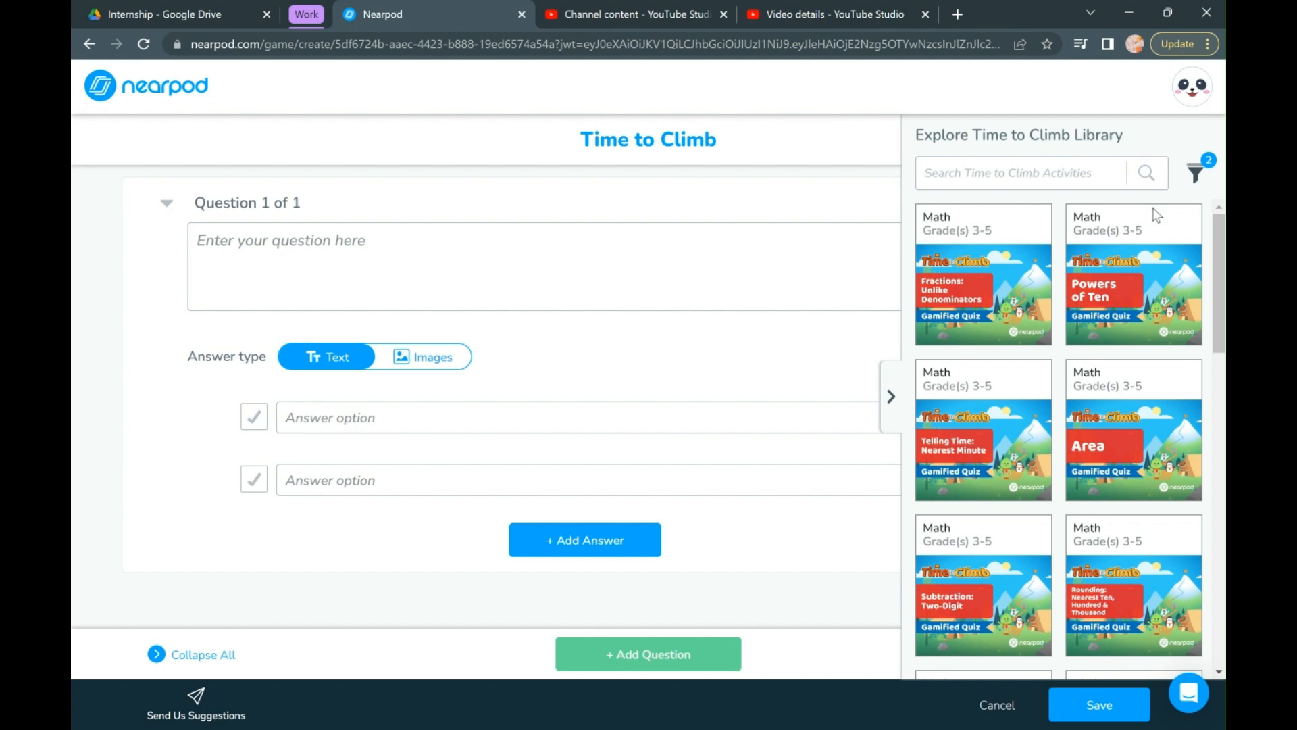
- Load the Math quiz "Telling Time: Nearest Minute" from the filtered Time to Climb library
{"action": "scroll", "coordinate": [1087, 443], "scroll_direction": "down", "scroll_amount": 1}
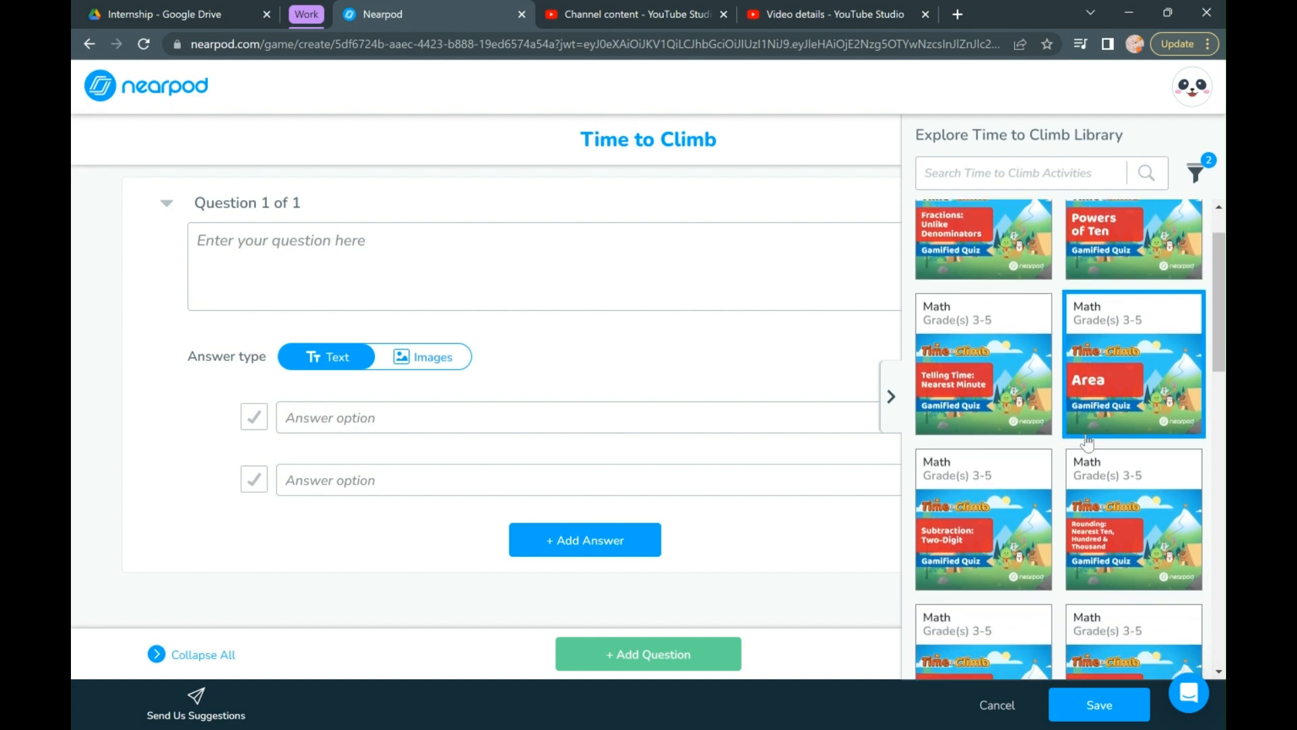
{"action": "scroll", "coordinate": [986, 330], "scroll_direction": "down", "scroll_amount": 1}
{"action": "left_click", "coordinate": [986, 330]}
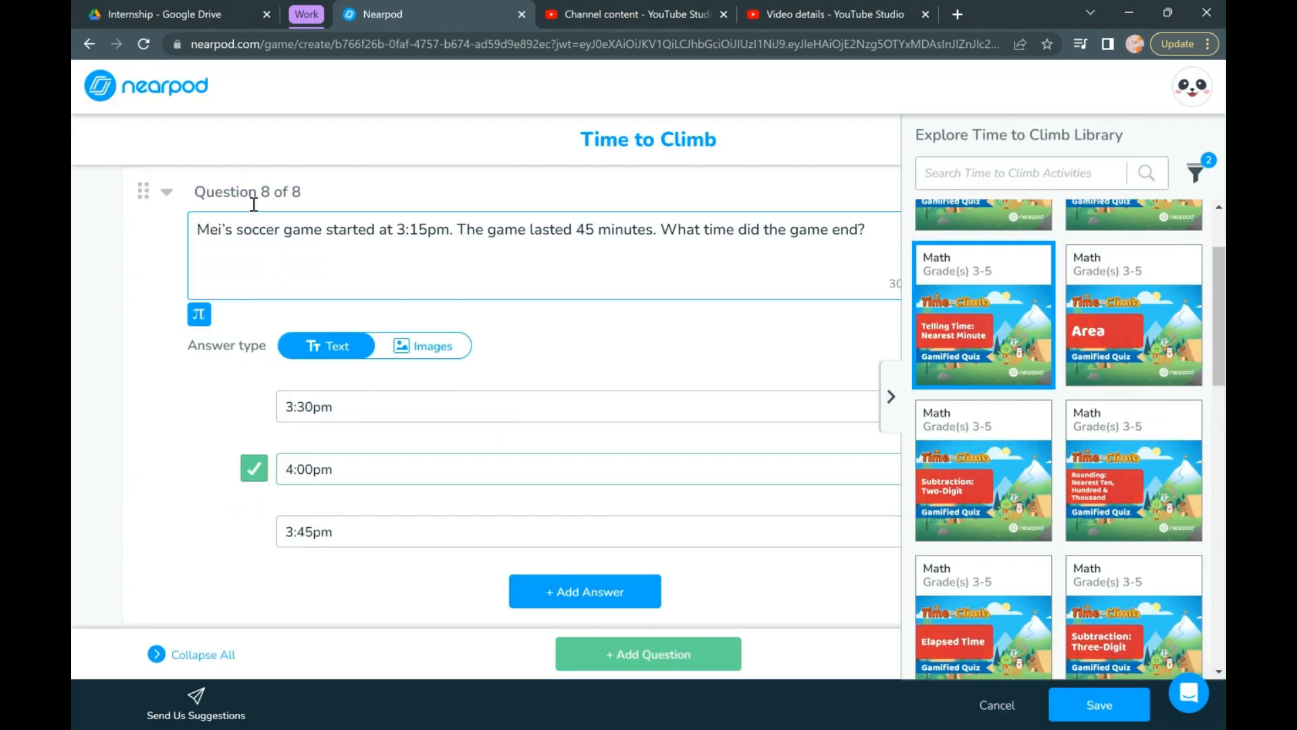
- Examine the questions and answer options of the loaded quiz from question 1 to question 4
{"action": "scroll", "coordinate": [387, 223], "scroll_direction": "up", "scroll_amount": 2}
{"action": "scroll", "coordinate": [387, 223], "scroll_direction": "up", "scroll_amount": 20}
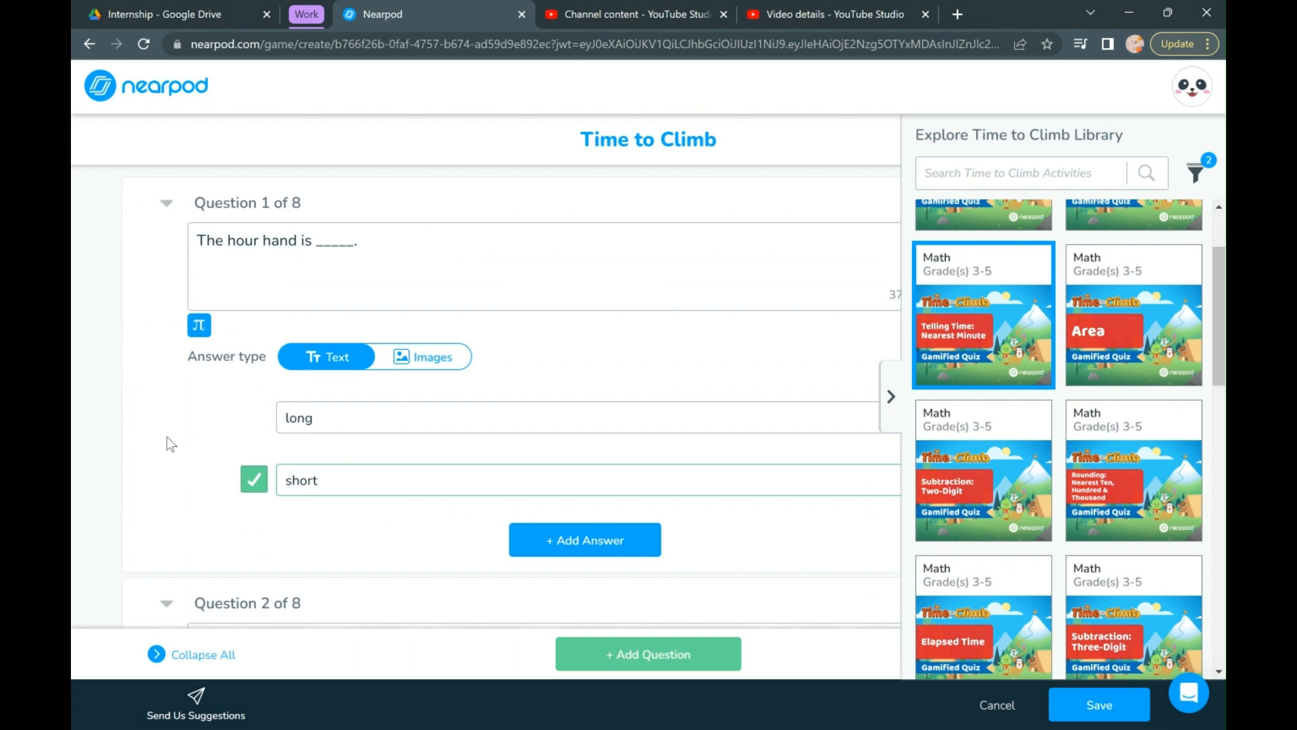
{"action": "scroll", "coordinate": [167, 436], "scroll_direction": "down", "scroll_amount": 1}
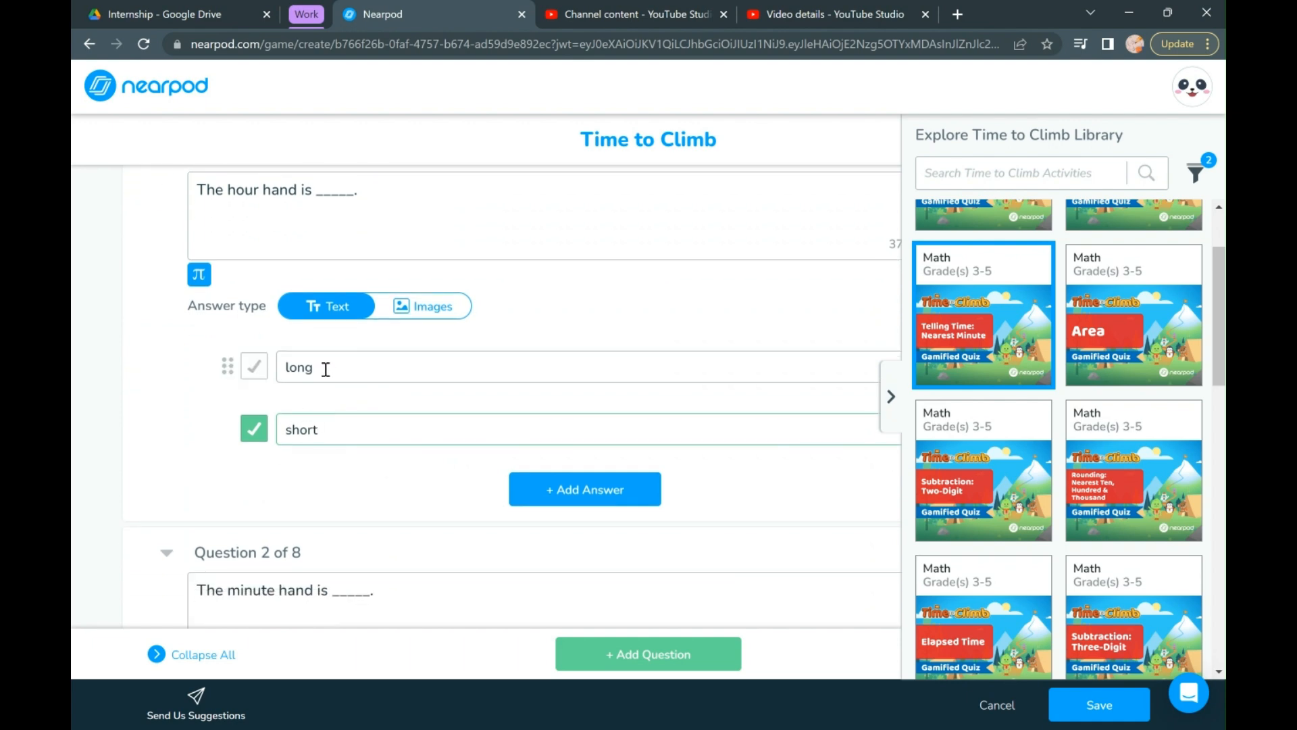
{"action": "scroll", "coordinate": [414, 492], "scroll_direction": "down", "scroll_amount": 3}
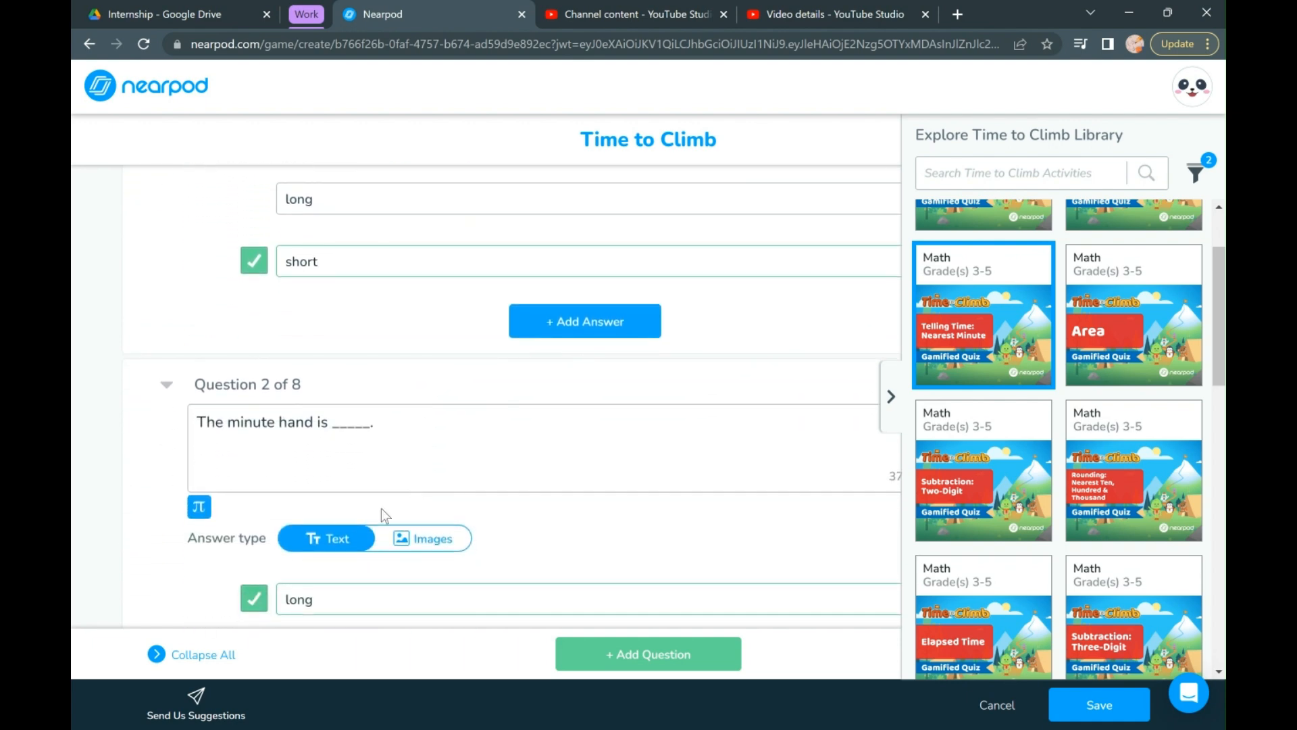
{"action": "scroll", "coordinate": [408, 454], "scroll_direction": "down", "scroll_amount": 3}
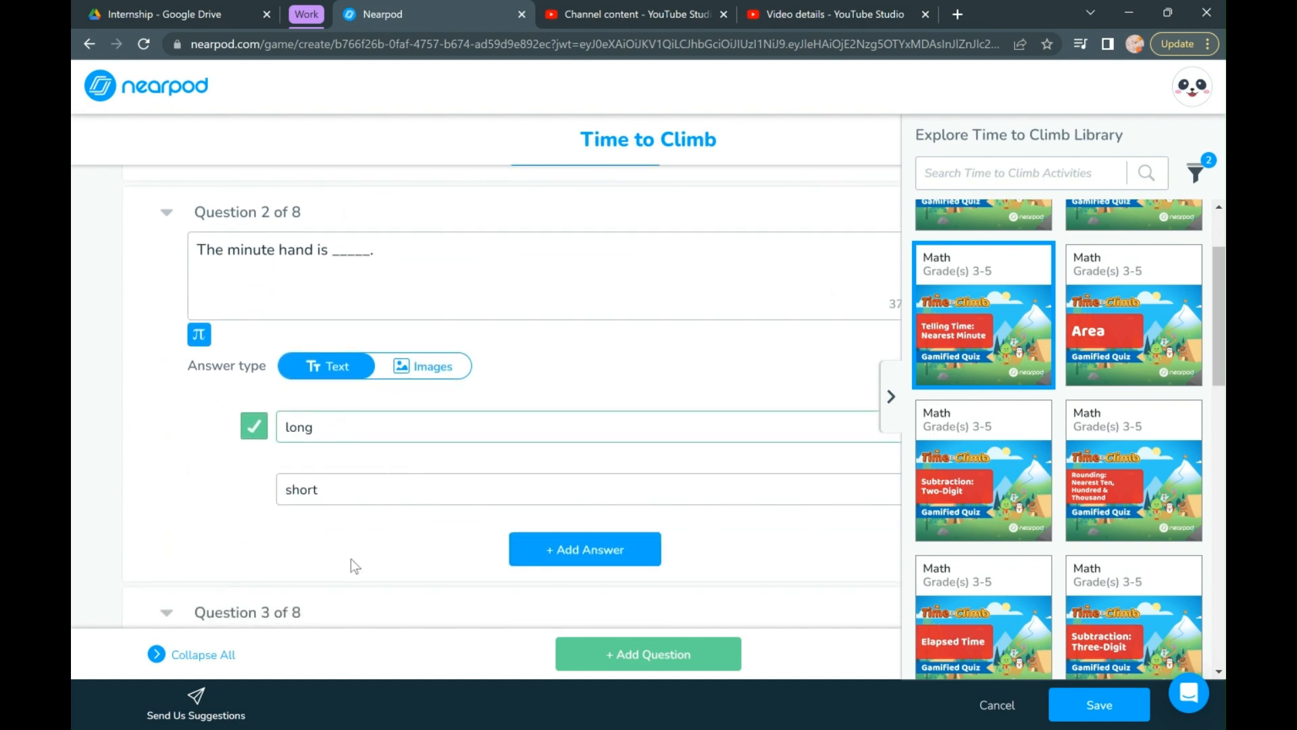
{"action": "scroll", "coordinate": [351, 558], "scroll_direction": "down", "scroll_amount": 12}
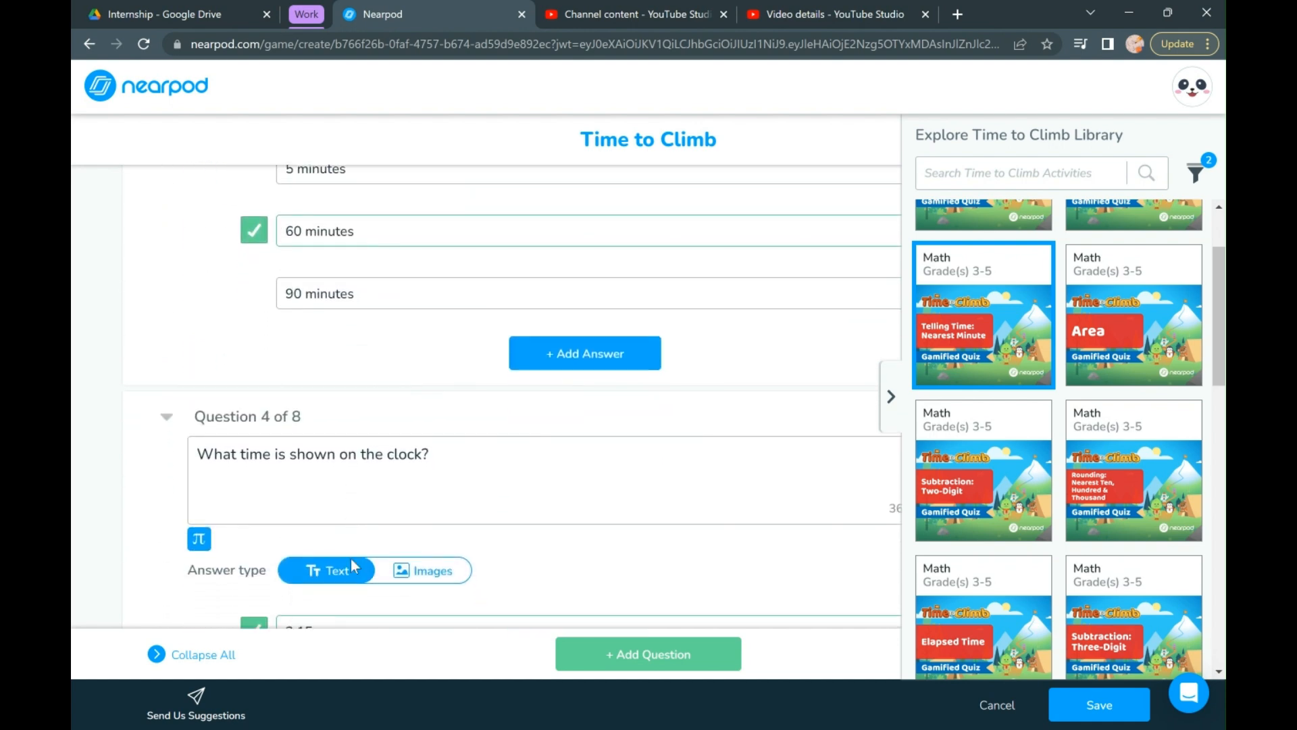
{"action": "scroll", "coordinate": [351, 558], "scroll_direction": "down", "scroll_amount": 2}
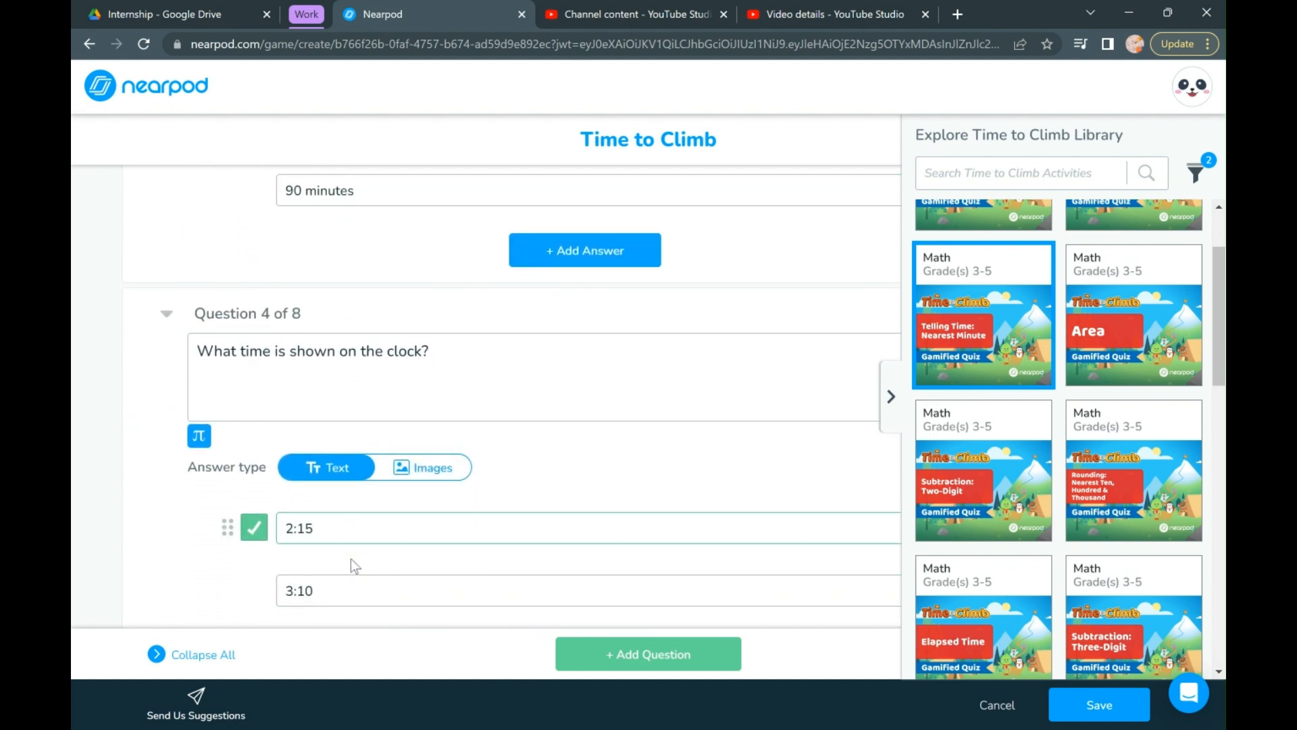
- Collapse and re-expand question 4, and review the remaining quiz questions with the library collapsed
{"action": "left_click", "coordinate": [166, 314]}
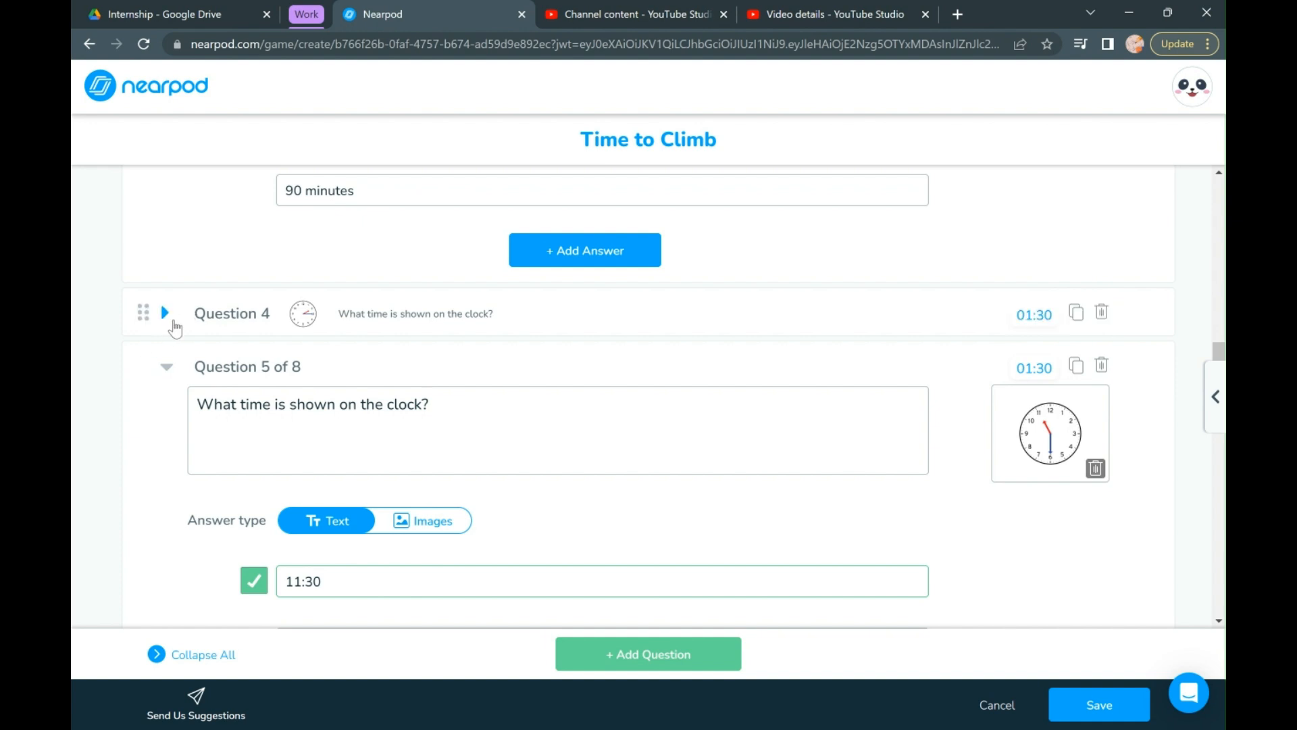
{"action": "left_click", "coordinate": [174, 323]}
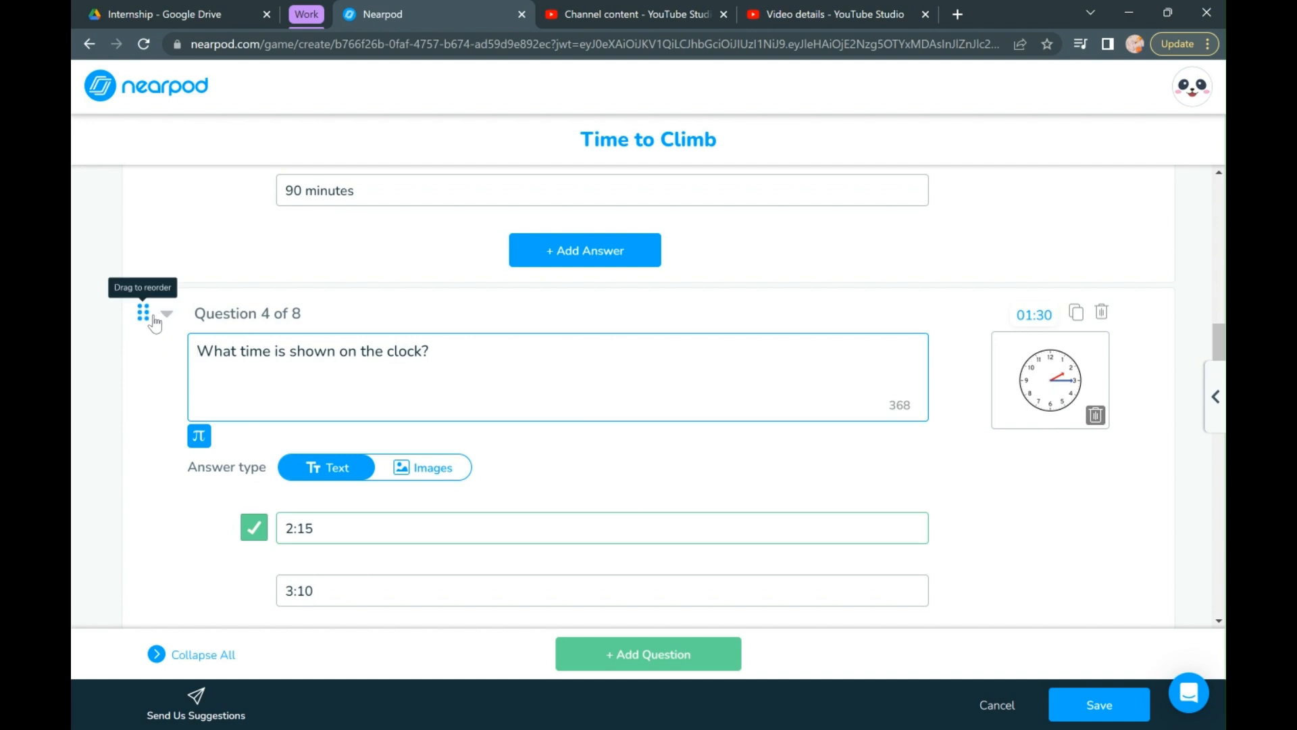
{"action": "scroll", "coordinate": [162, 456], "scroll_direction": "down", "scroll_amount": 15}
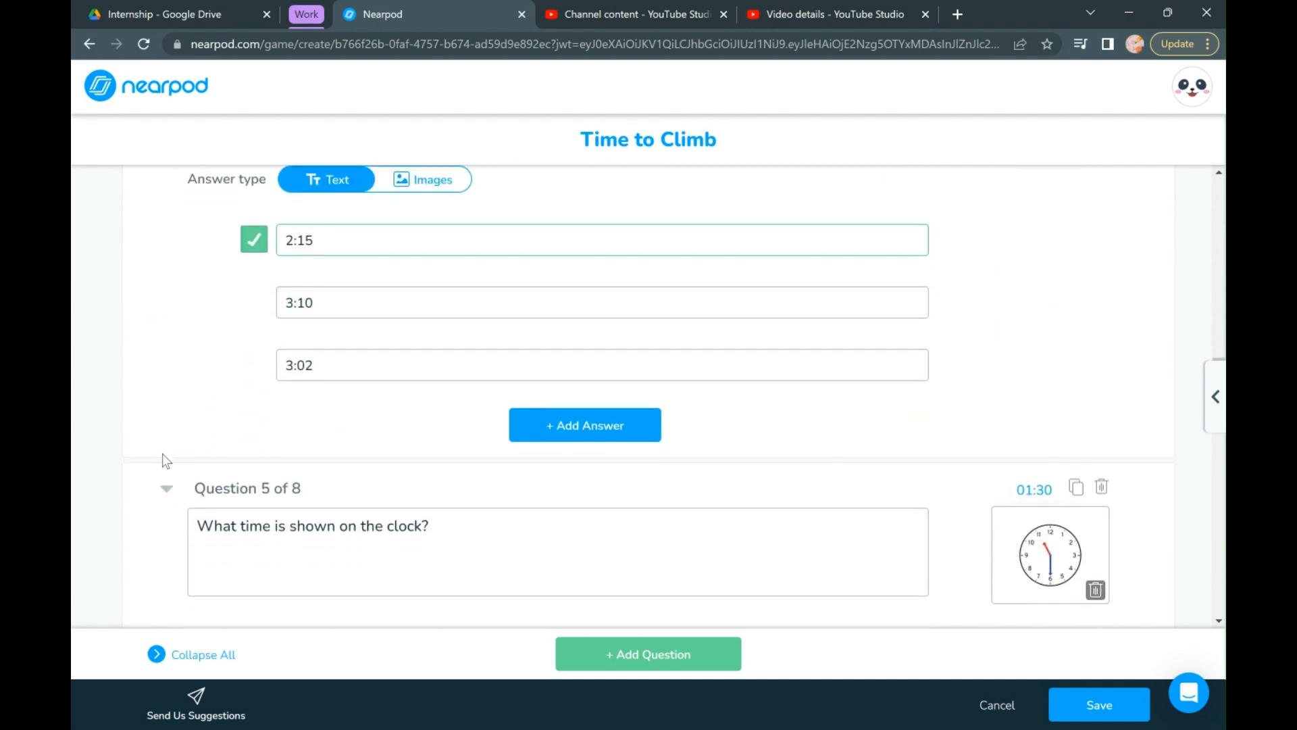
{"action": "scroll", "coordinate": [162, 456], "scroll_direction": "down", "scroll_amount": 15}
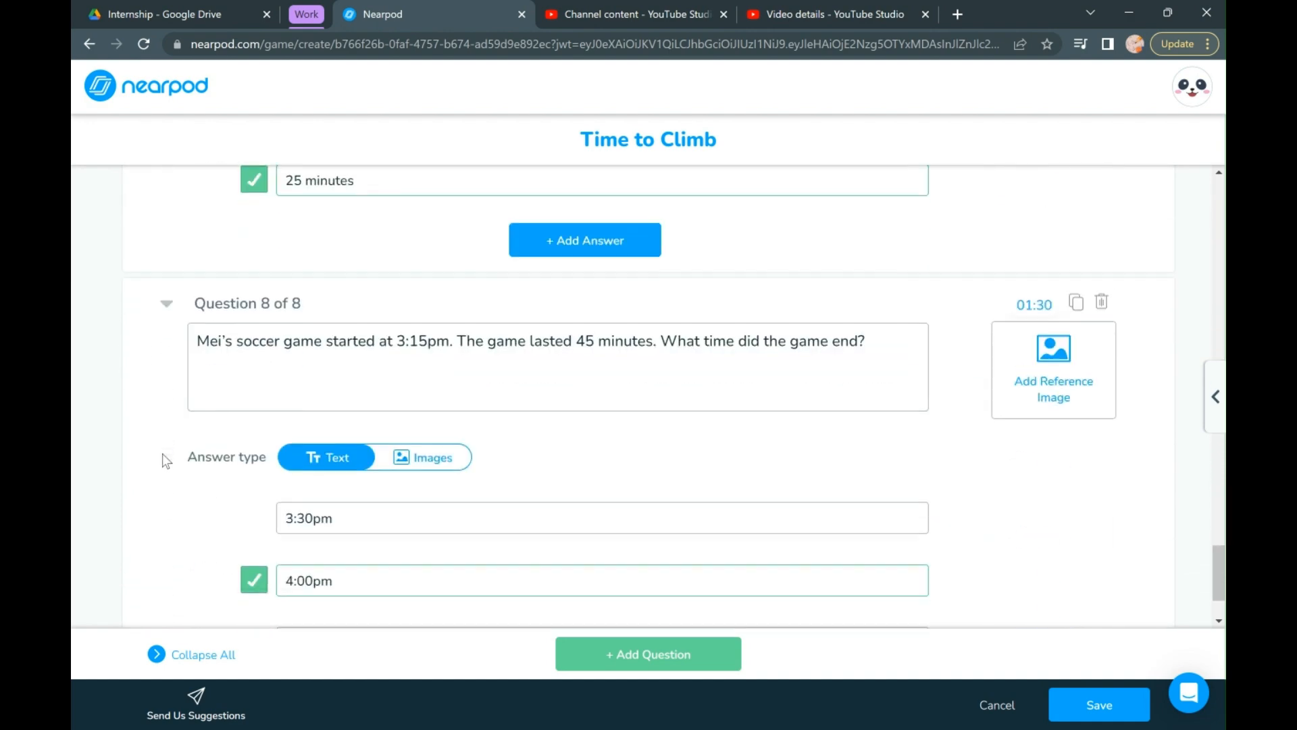
{"action": "scroll", "coordinate": [163, 453], "scroll_direction": "up", "scroll_amount": 20}
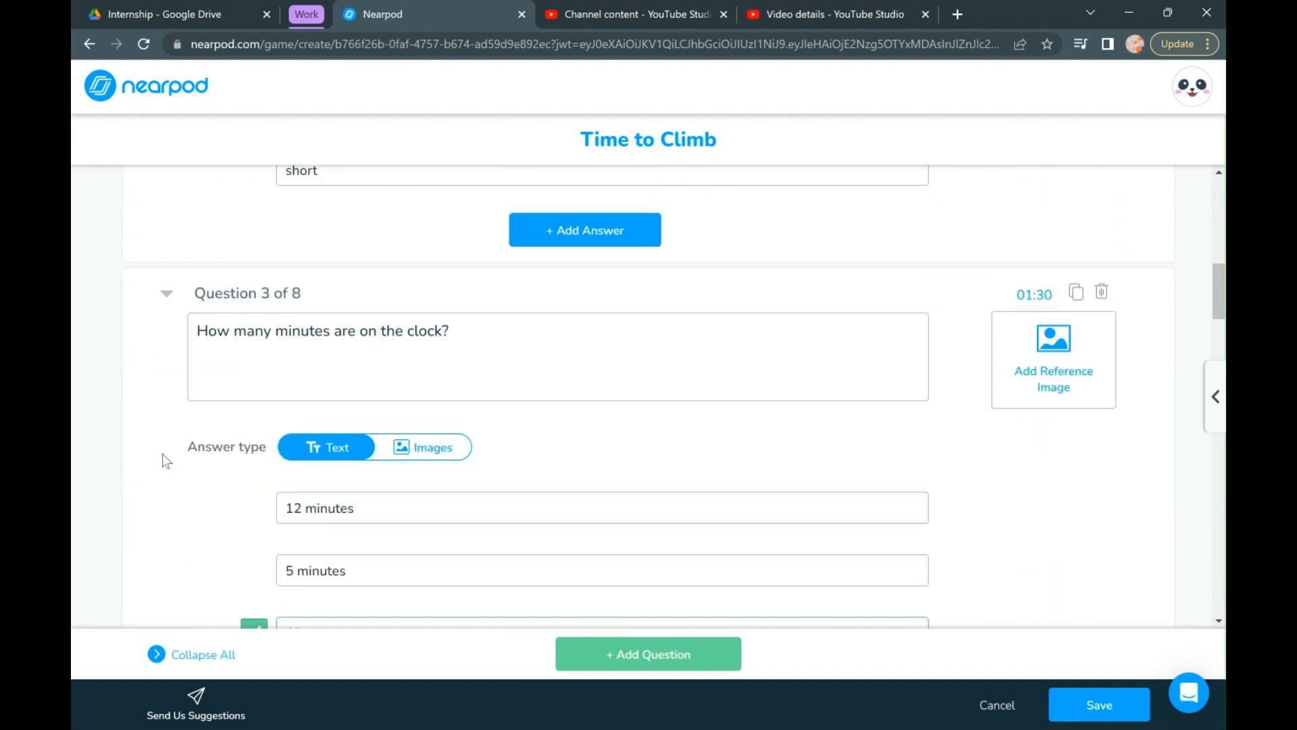
- Save the Time to Climb activity, select its slide in the lesson, and open the student preview
{"action": "left_click", "coordinate": [1087, 700]}
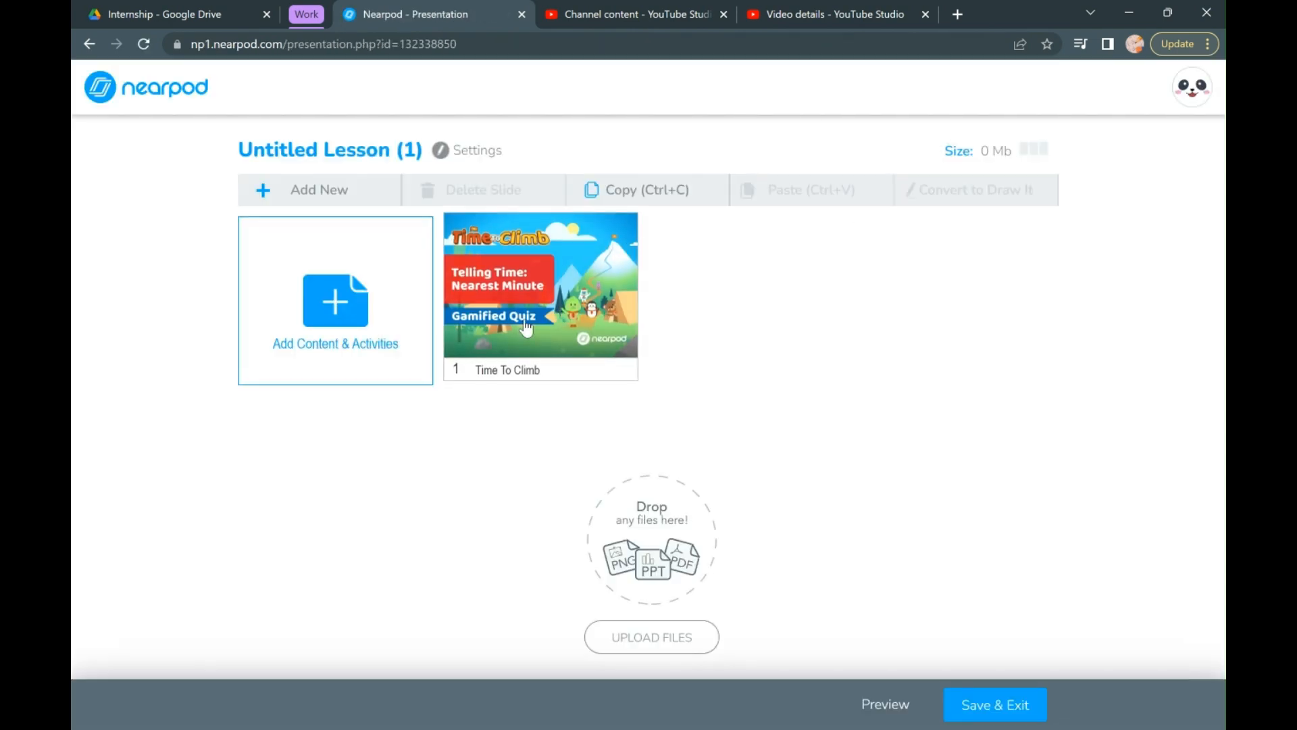
{"action": "left_click", "coordinate": [522, 327]}
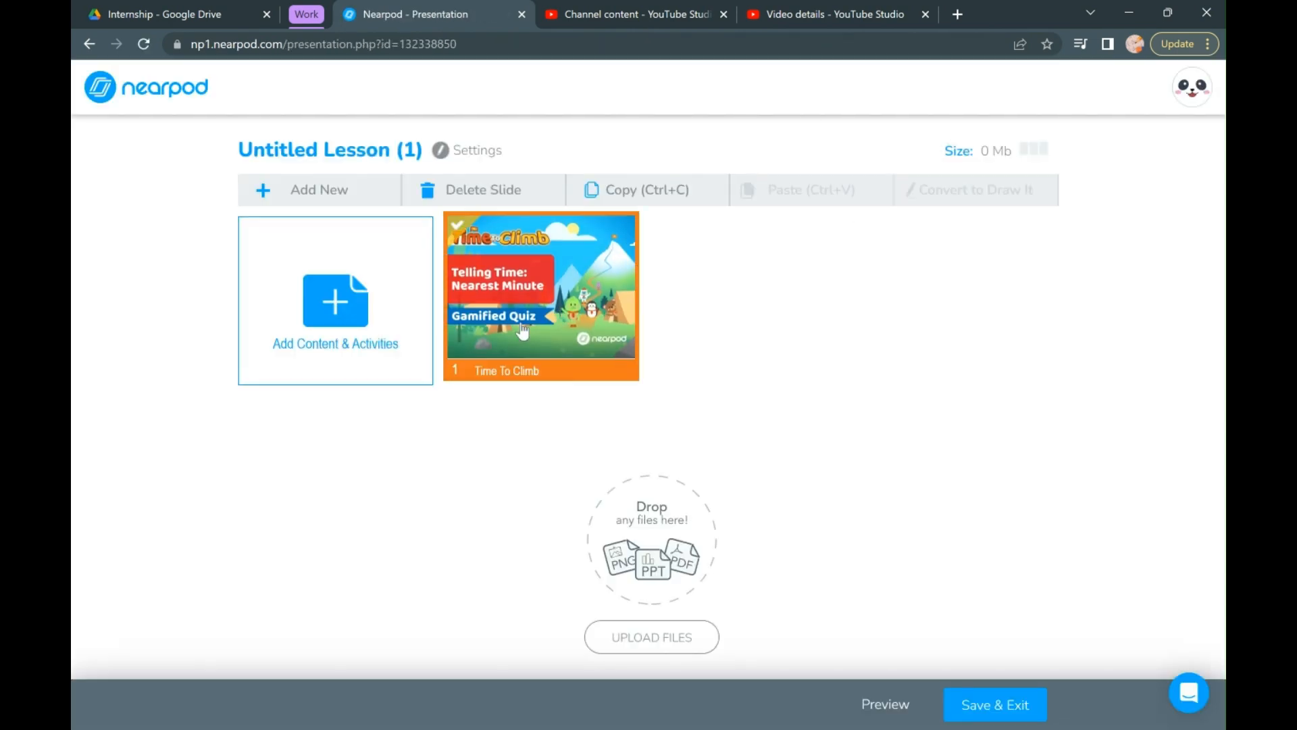
{"action": "left_click", "coordinate": [885, 705]}
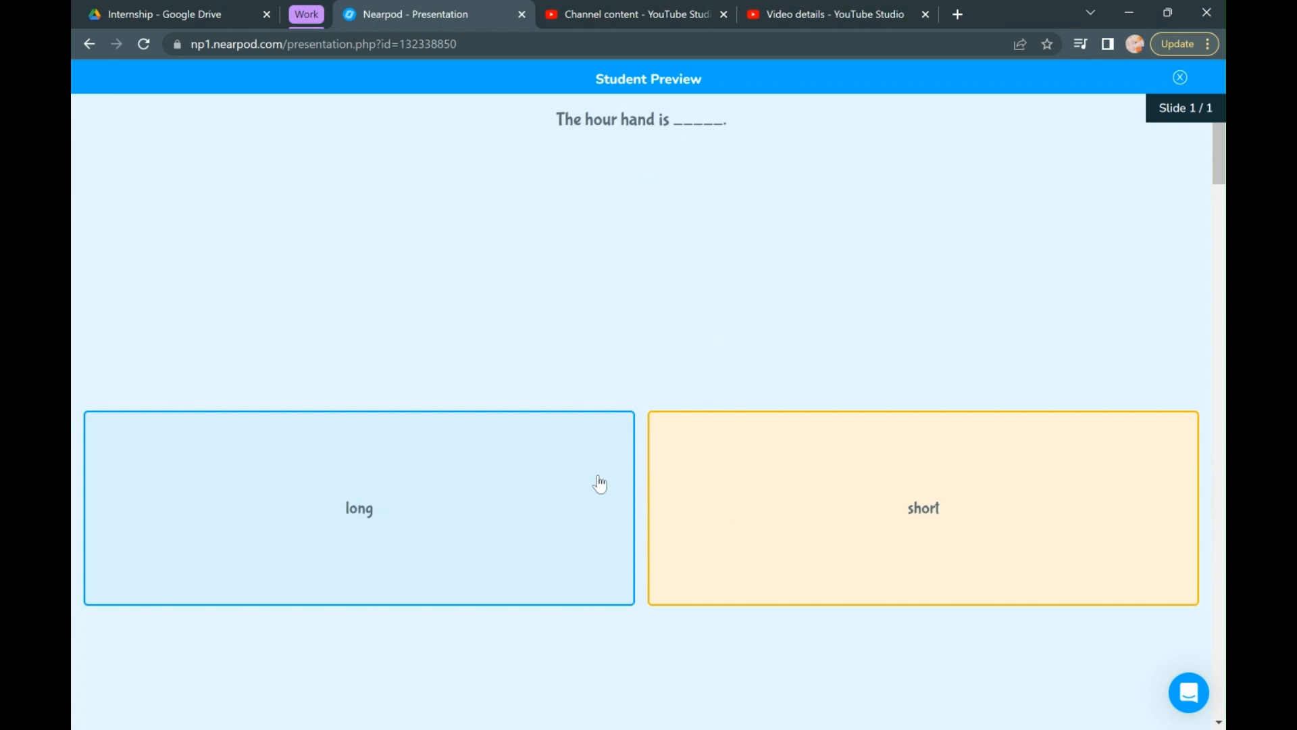
- Look through the Time to Climb questions in the student preview and close the preview
{"action": "scroll", "coordinate": [973, 398], "scroll_direction": "down", "scroll_amount": 10}
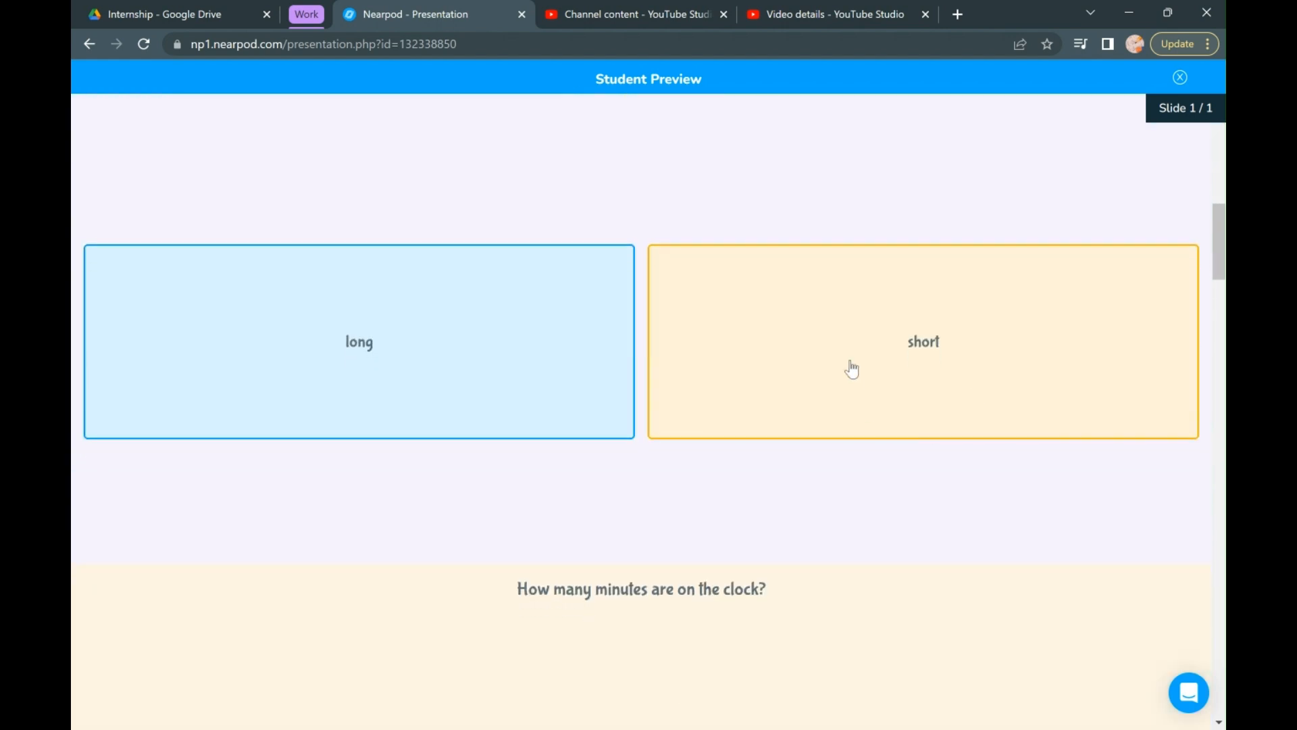
{"action": "scroll", "coordinate": [851, 368], "scroll_direction": "down", "scroll_amount": 20}
{"action": "scroll", "coordinate": [851, 368], "scroll_direction": "up", "scroll_amount": 20}
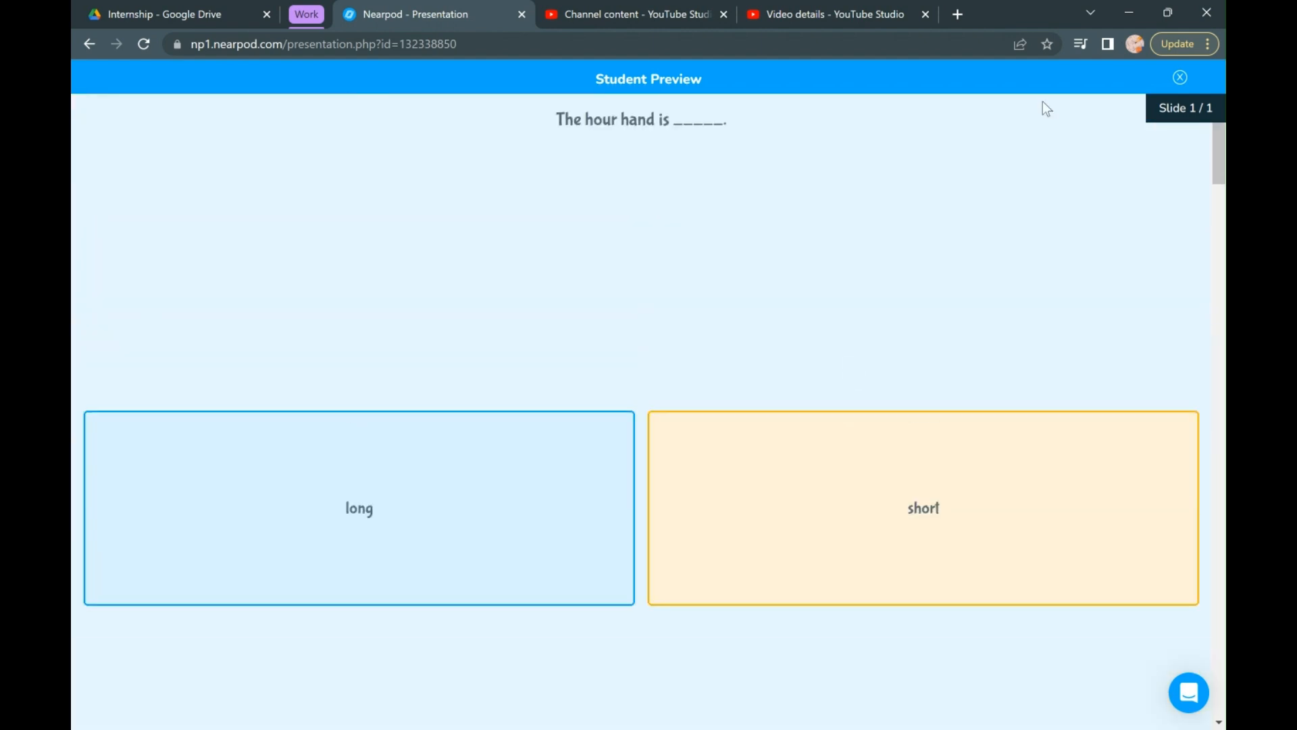
{"action": "left_click", "coordinate": [1180, 78]}
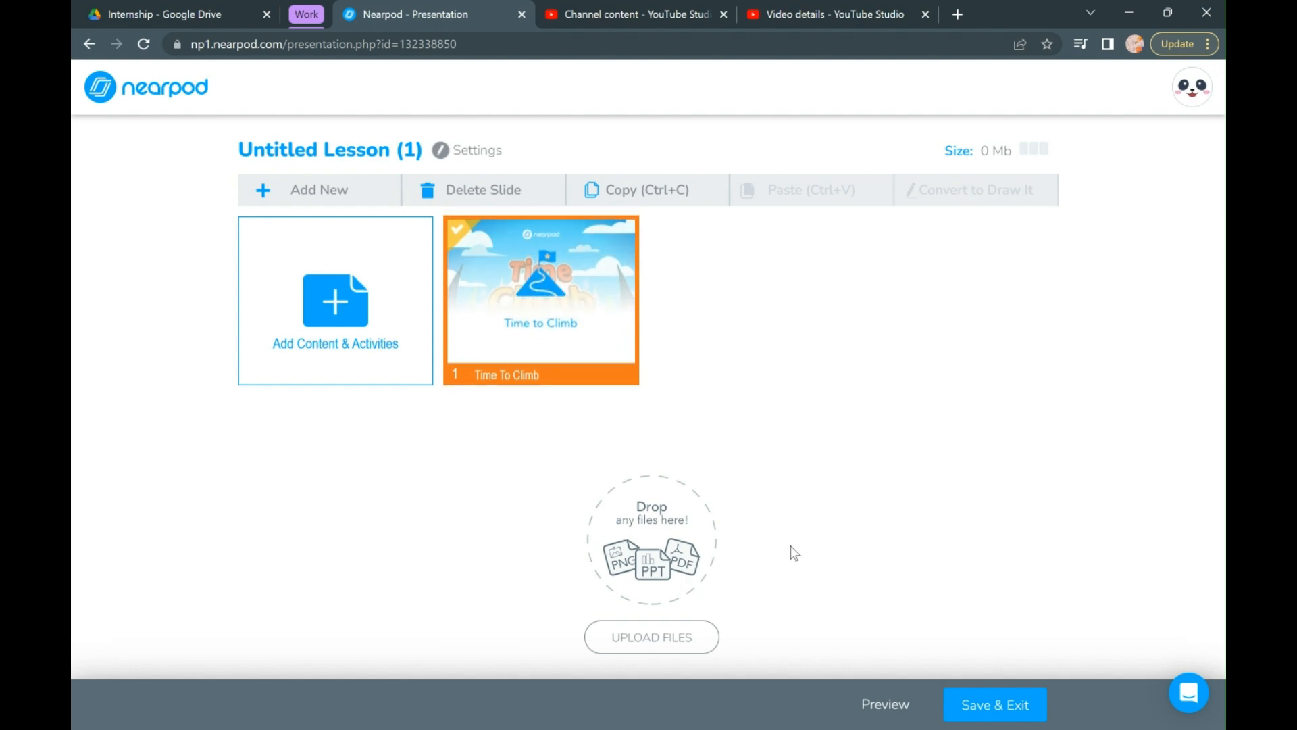
- Leave the lesson editor for My Lessons and open the options for creating new content
{"action": "left_click", "coordinate": [98, 48]}
{"action": "left_click", "coordinate": [98, 47]}
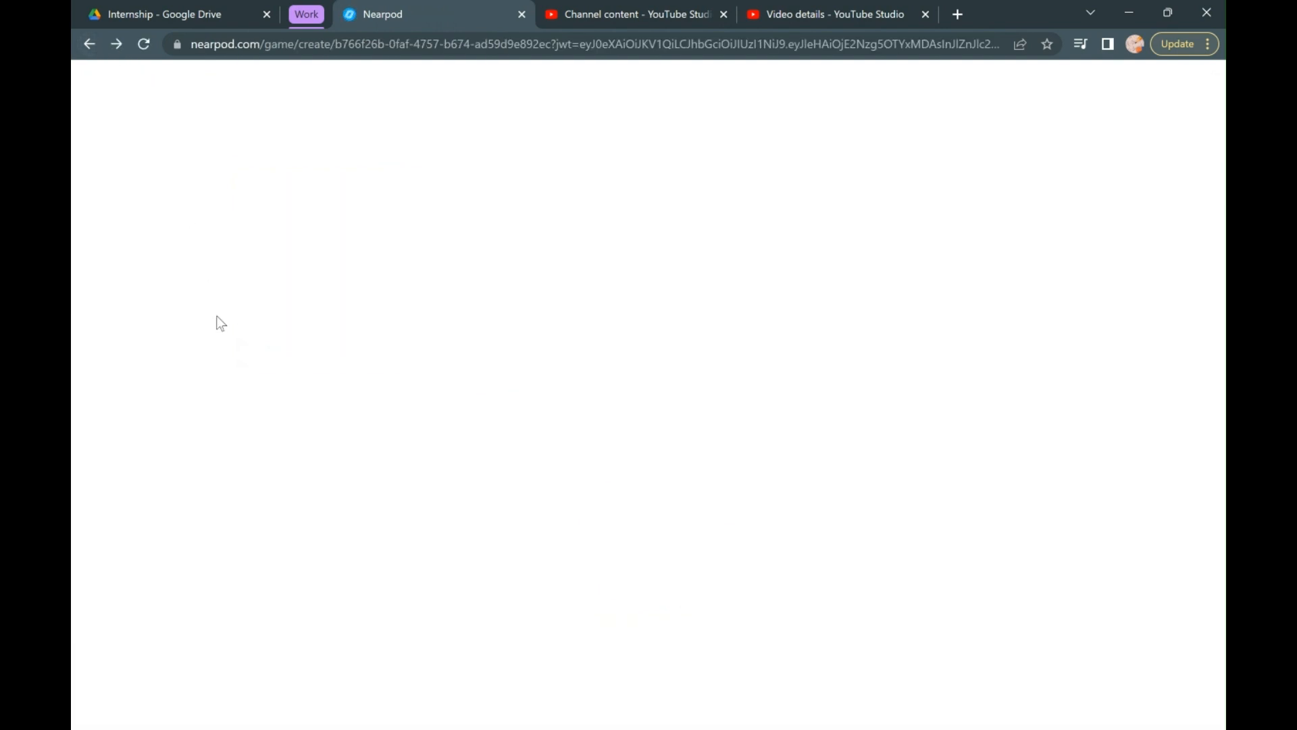
{"action": "left_click", "coordinate": [167, 101]}
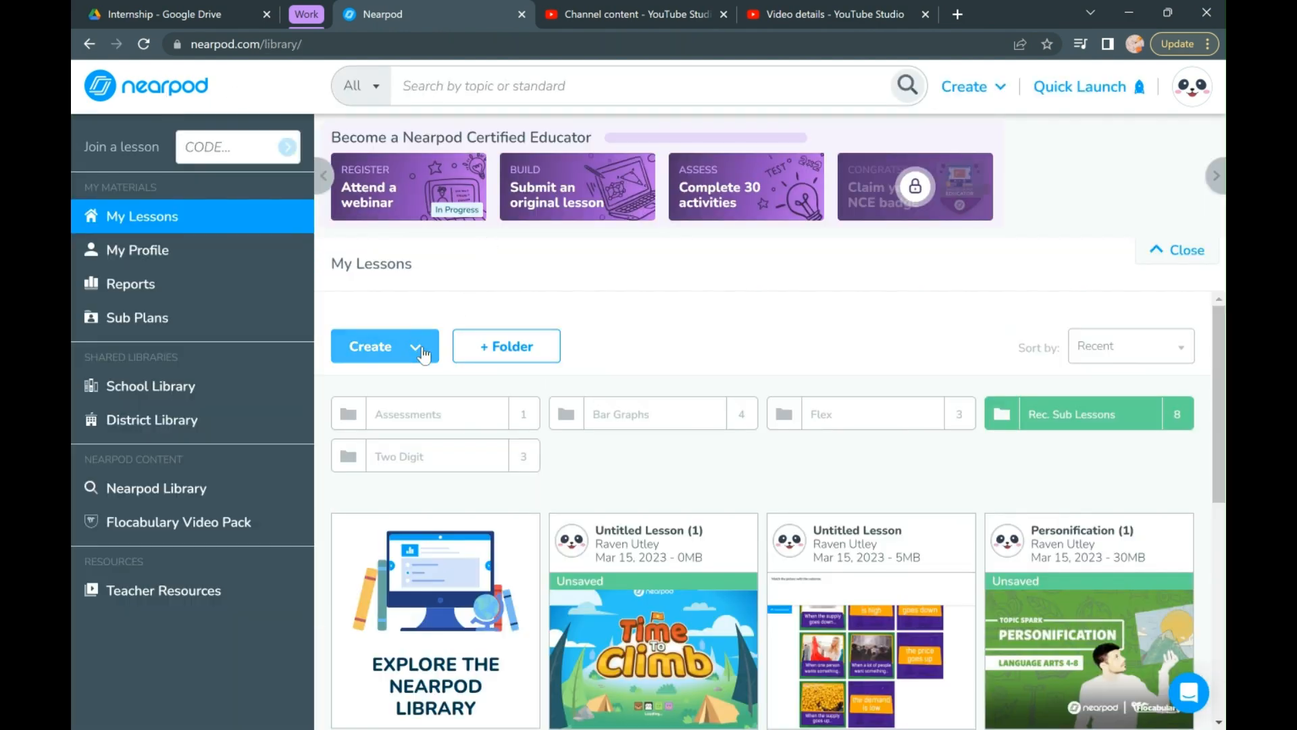
{"action": "left_click", "coordinate": [423, 354]}
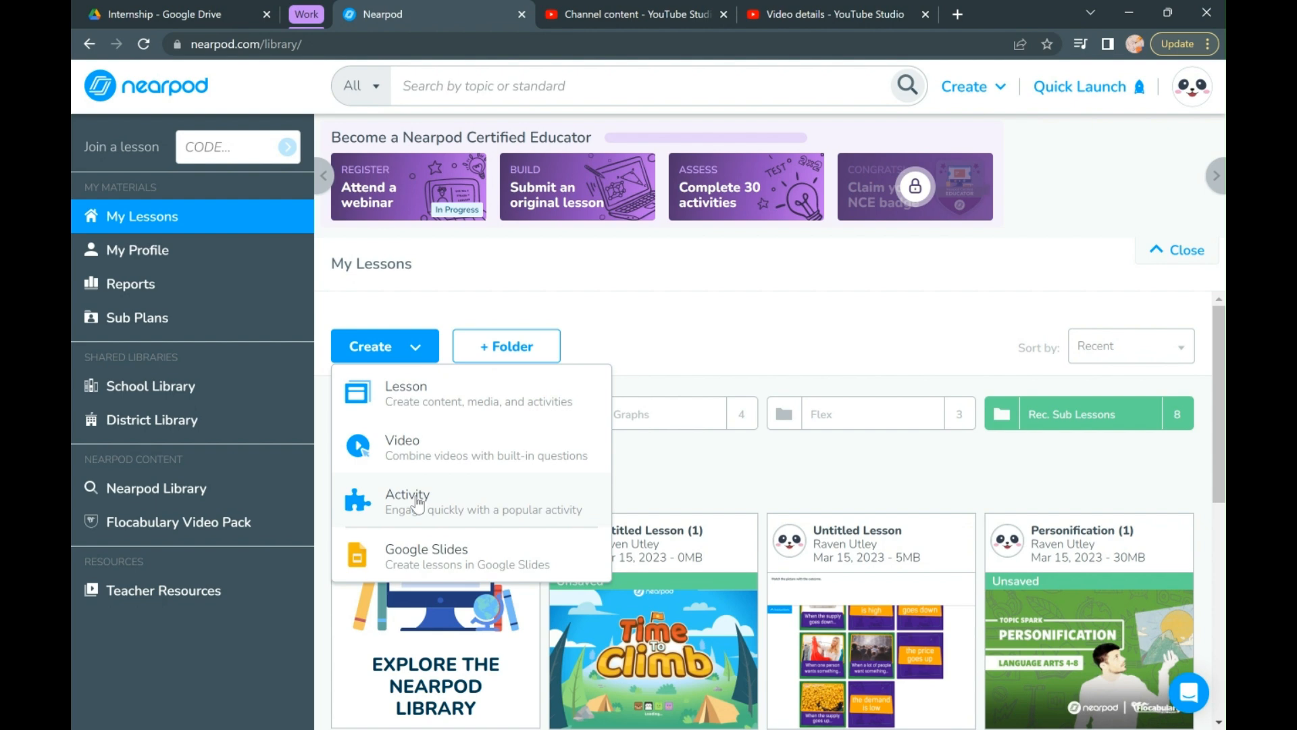